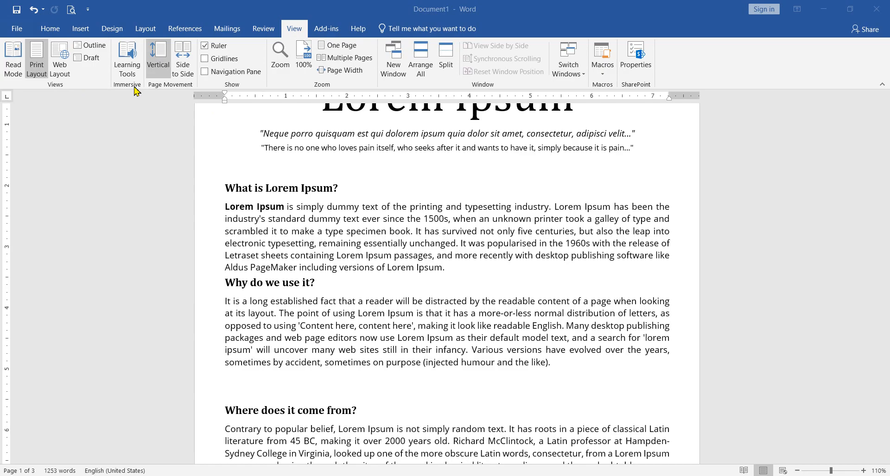
Scroll through the first pages of the document in Vertical page movement to examine its continuous layout
left_click(356, 188)
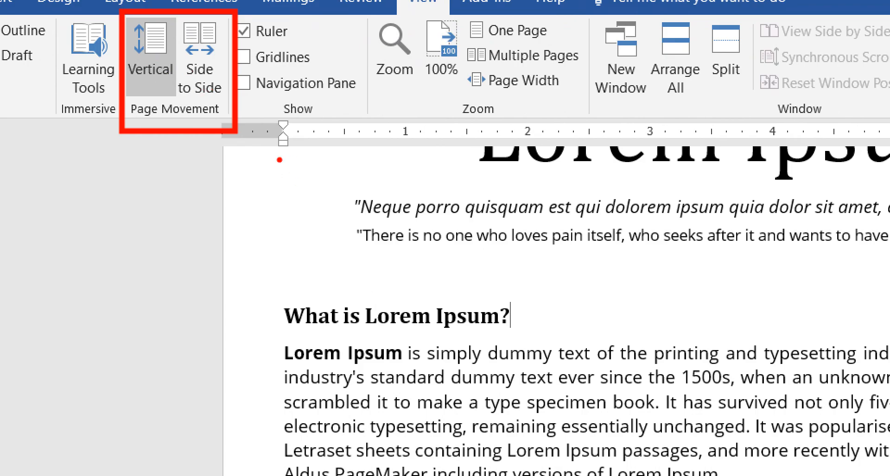
key("Escape")
scroll(463, 200, "up", 2)
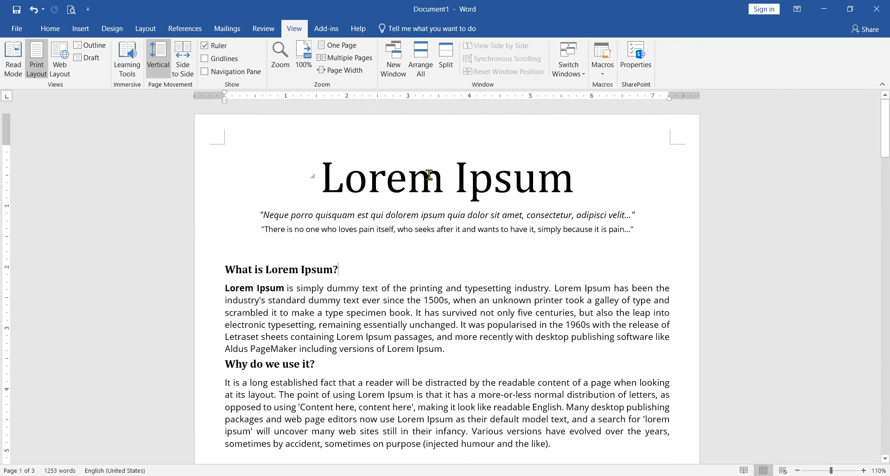
scroll(394, 204, "down", 9)
scroll(371, 223, "down", 6)
scroll(366, 204, "up", 11)
scroll(387, 188, "down", 5)
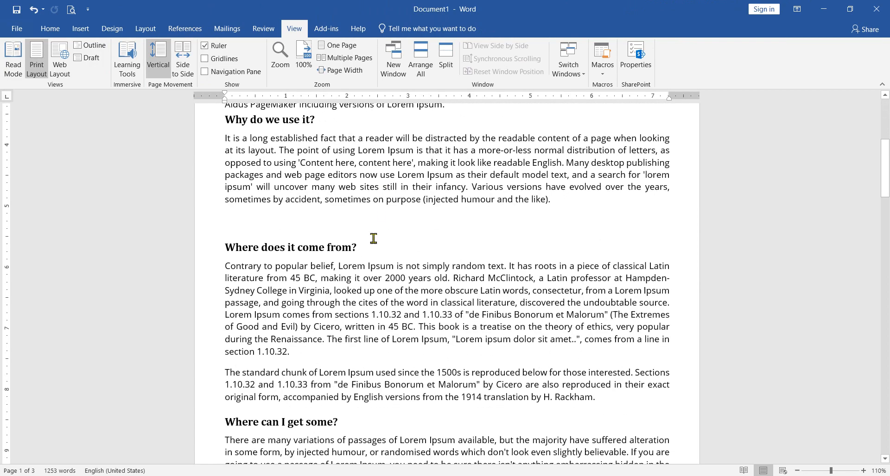
scroll(345, 237, "up", 5)
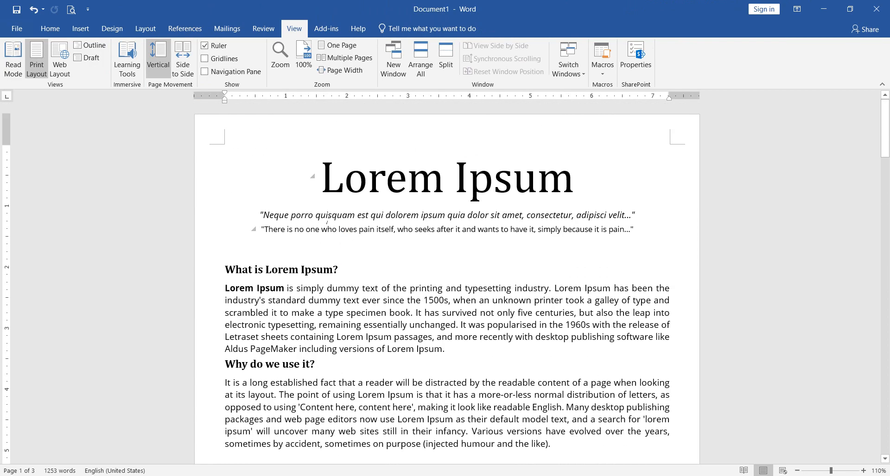
Set the page movement to Side to Side and flip to the last page and back to the first
left_click(184, 67)
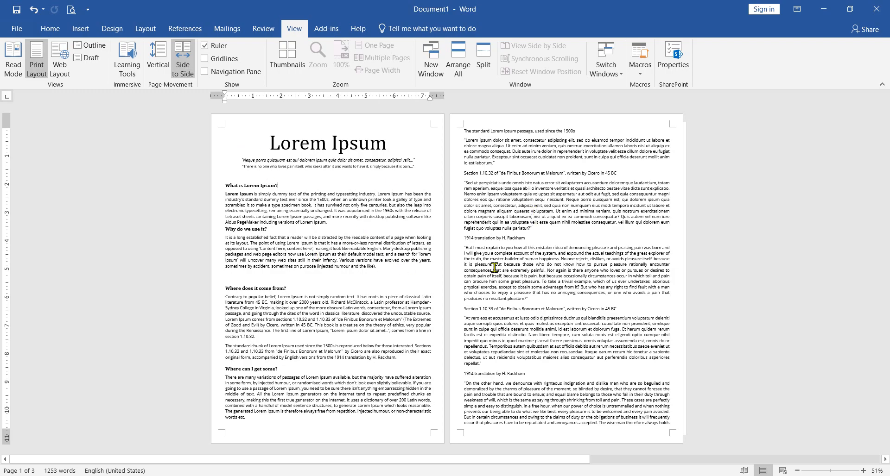
scroll(496, 272, "down", 2)
scroll(497, 274, "up", 1)
scroll(497, 273, "down", 1)
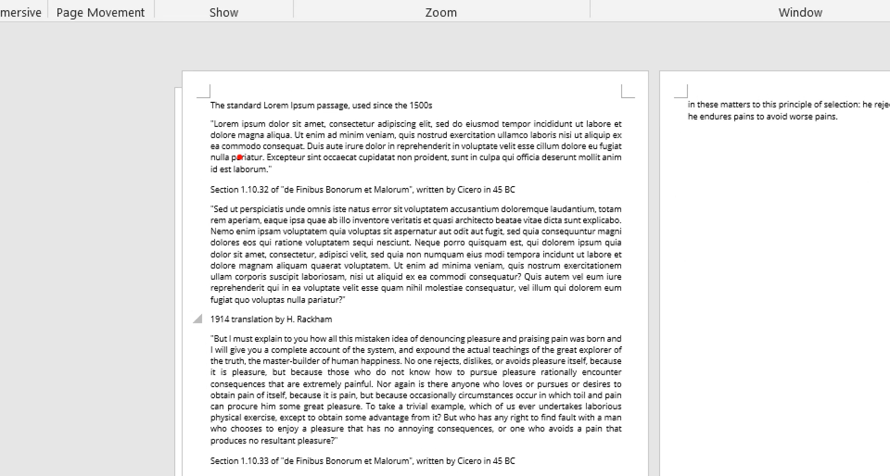
left_click_drag(172, 87, 176, 131)
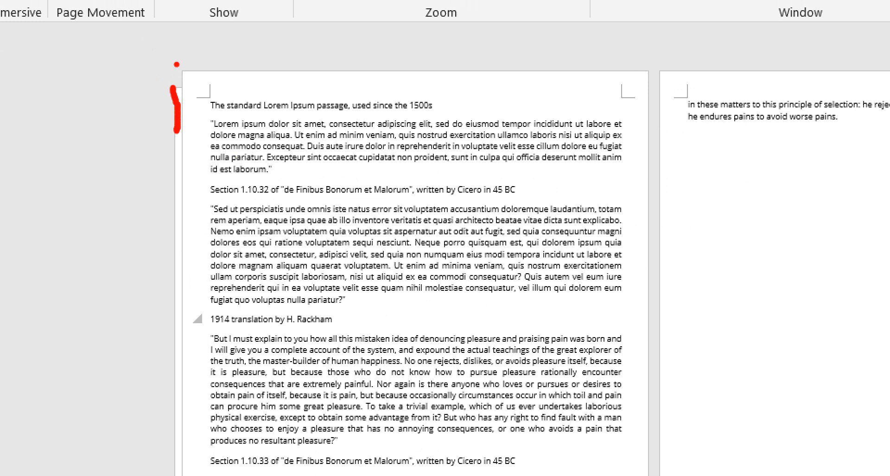
left_click_drag(186, 71, 188, 101)
left_click_drag(674, 68, 675, 116)
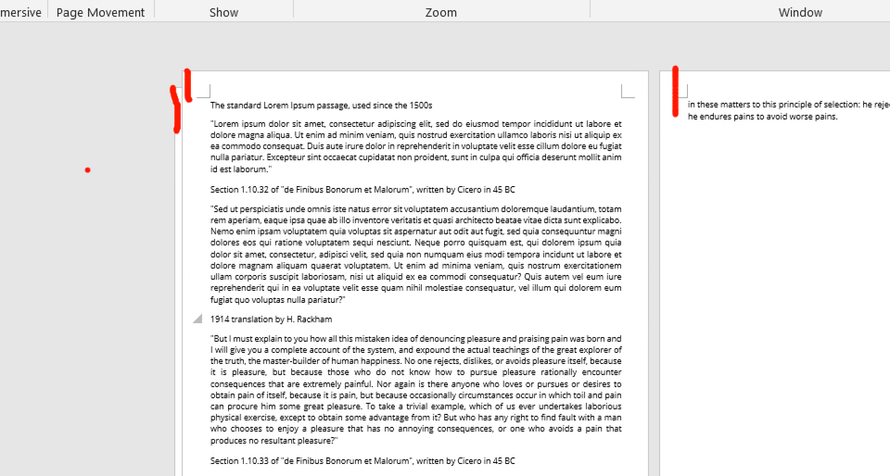
key("Escape")
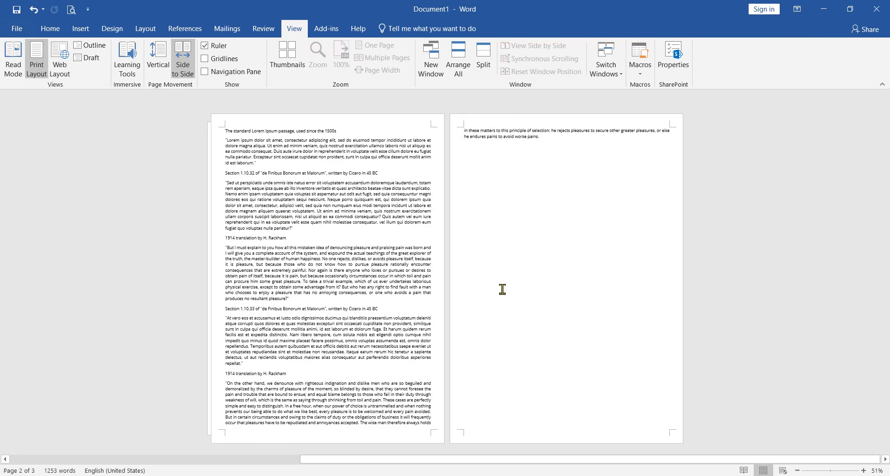
left_click(561, 282)
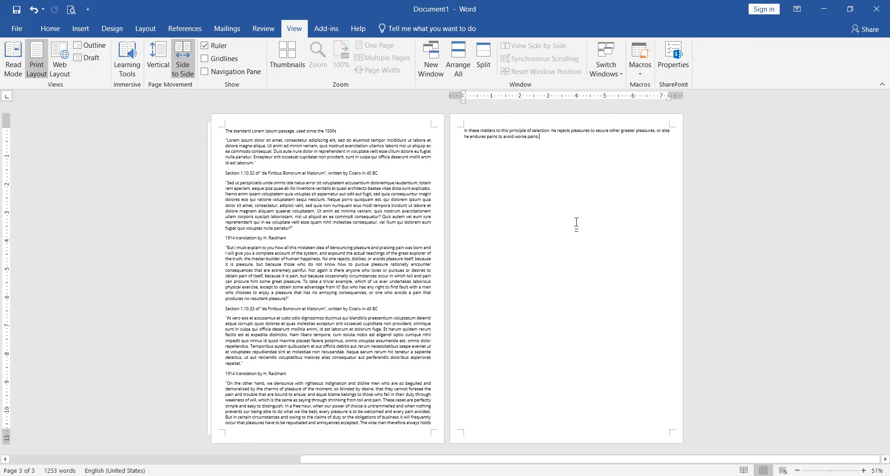
scroll(280, 278, "up", 2)
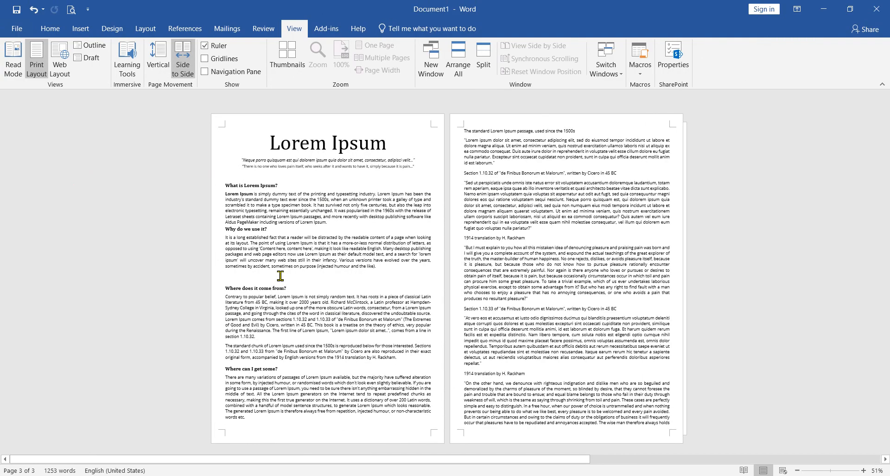
left_click(345, 277)
key("ctrl+q")
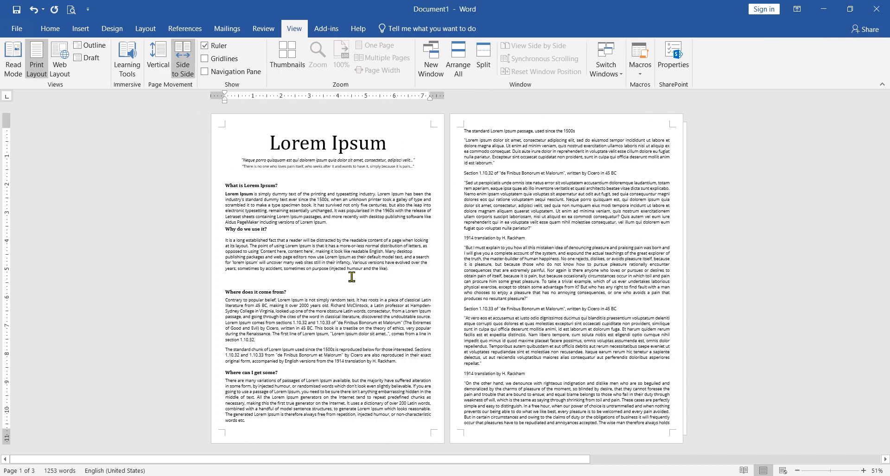
key("ctrl+z")
Copy the entire document text and paste it twice at the end of the document, each copy starting on a new line
key("ctrl+a")
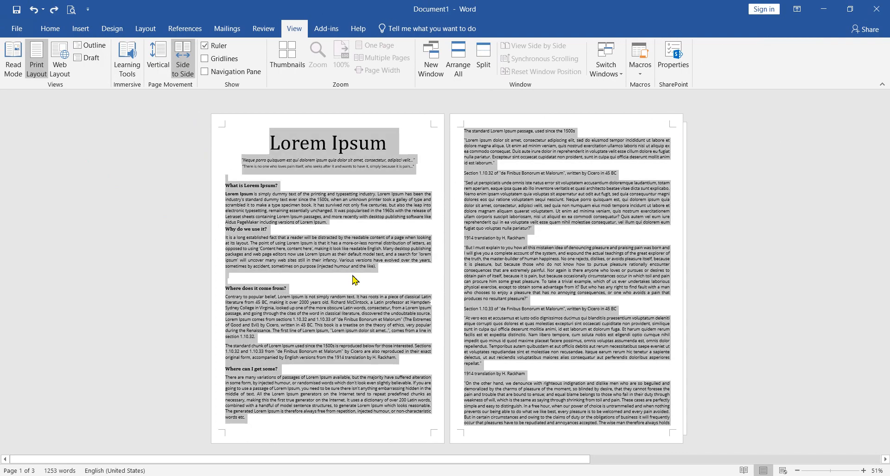
left_click(421, 285)
key("ctrl+End")
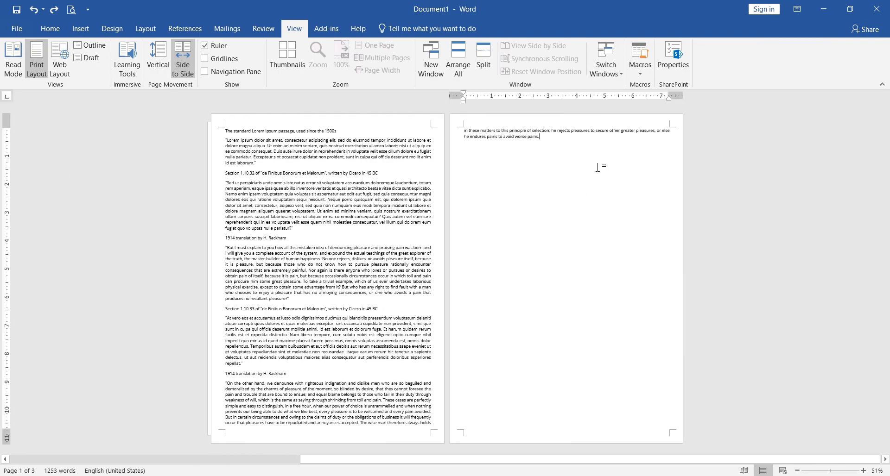
key("Return")
key("ctrl+v")
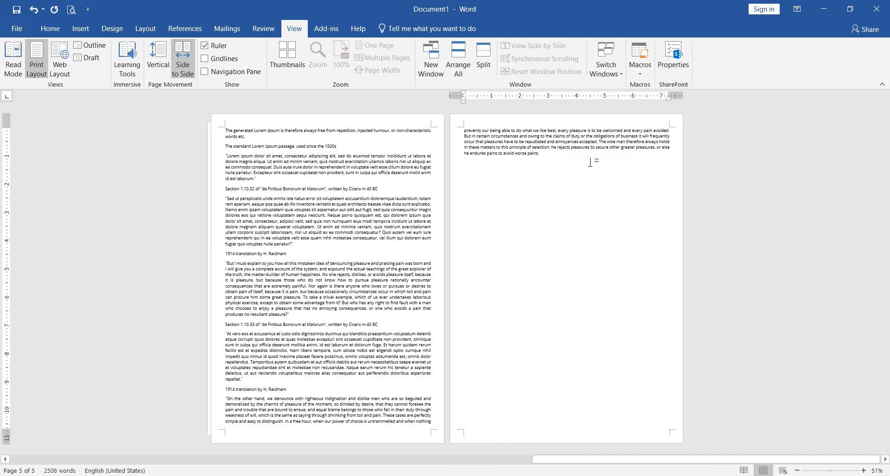
key("Return")
key("ctrl+v")
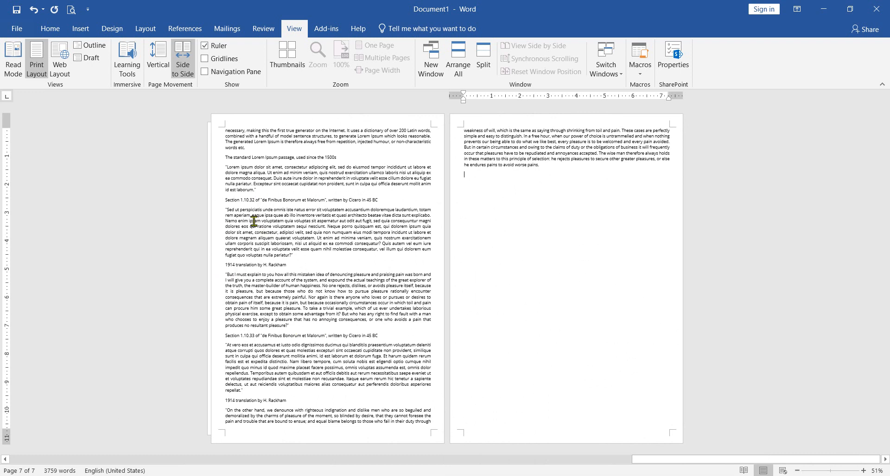
Flip back and forth through the lengthened document to examine how its pages move in Side to Side view
scroll(253, 222, "up", 3)
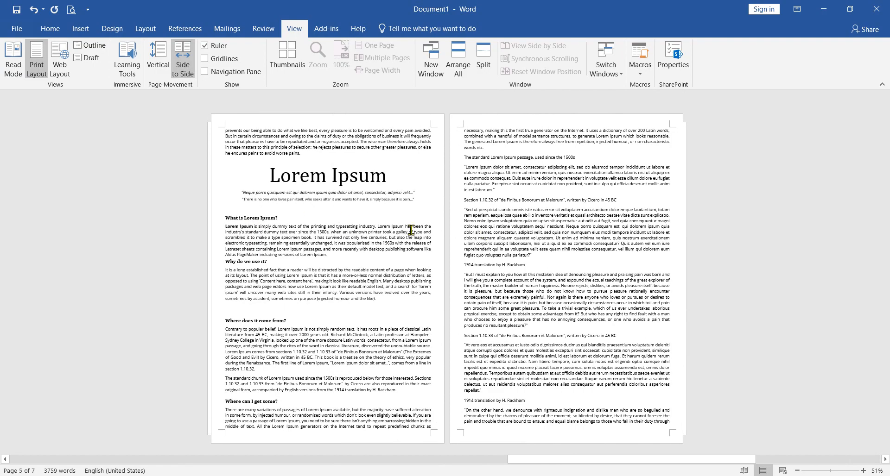
scroll(410, 229, "up", 3)
scroll(410, 230, "up", 3)
scroll(442, 251, "up", 3)
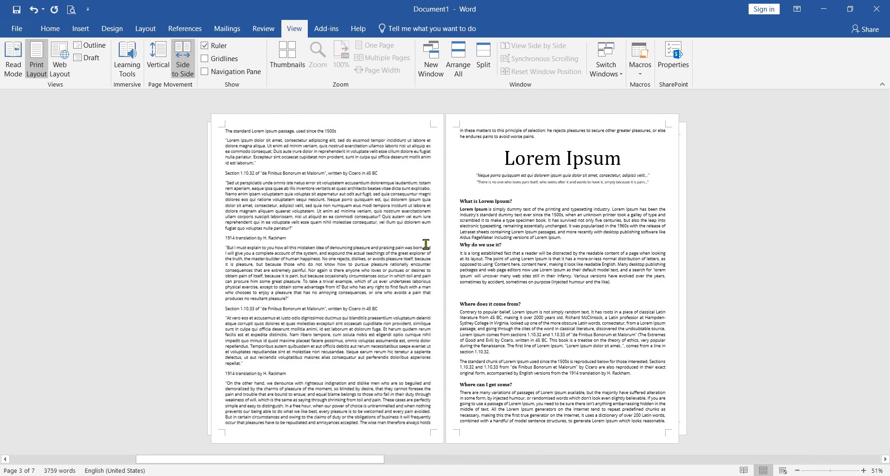
scroll(403, 233, "up", 3)
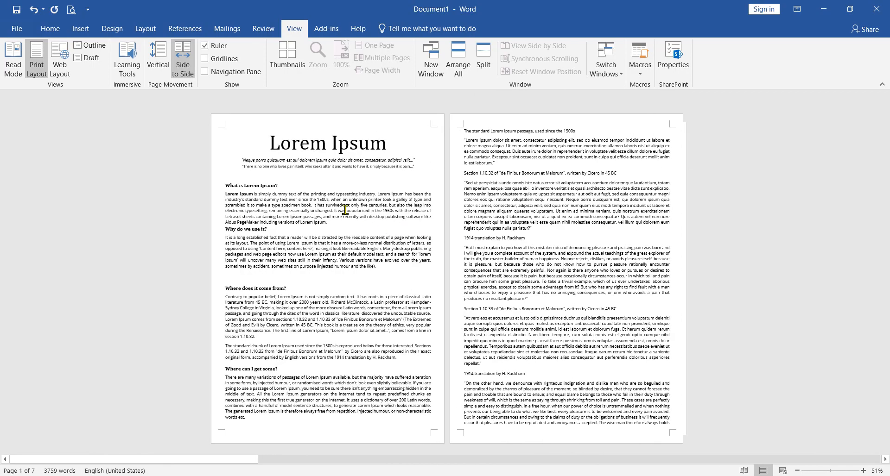
scroll(346, 210, "down", 3)
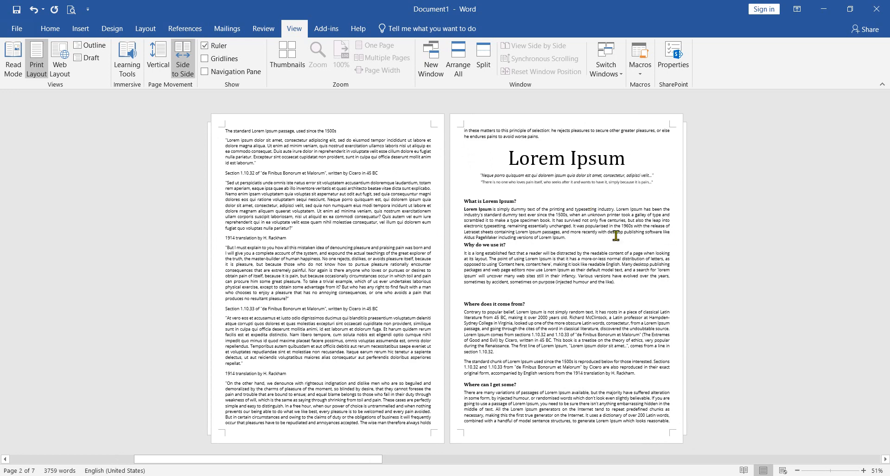
scroll(616, 236, "up", 3)
scroll(616, 236, "down", 3)
scroll(616, 236, "up", 3)
scroll(416, 232, "down", 3)
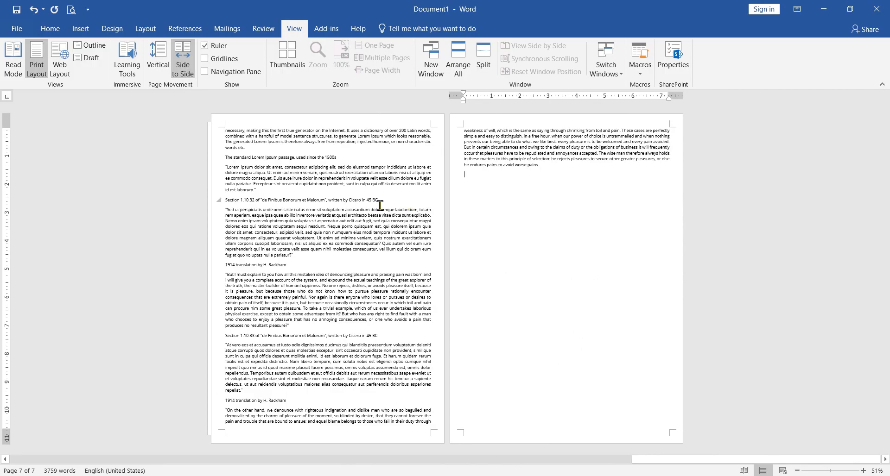
scroll(379, 205, "up", 1)
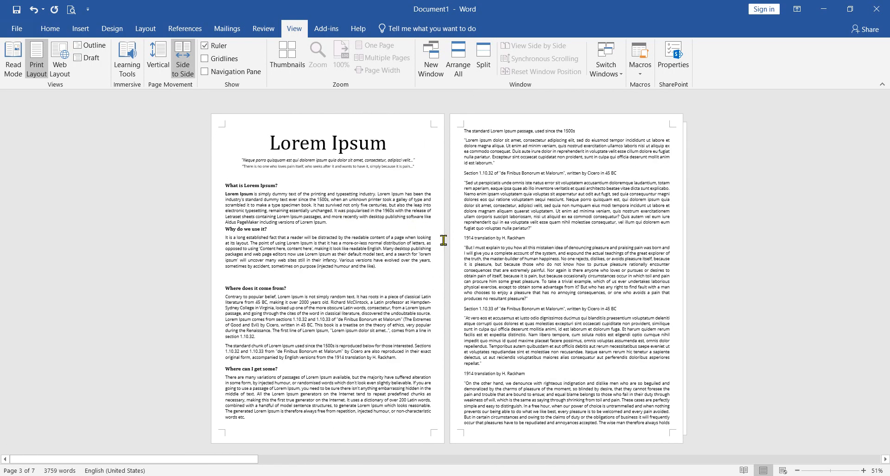
scroll(443, 240, "down", 2)
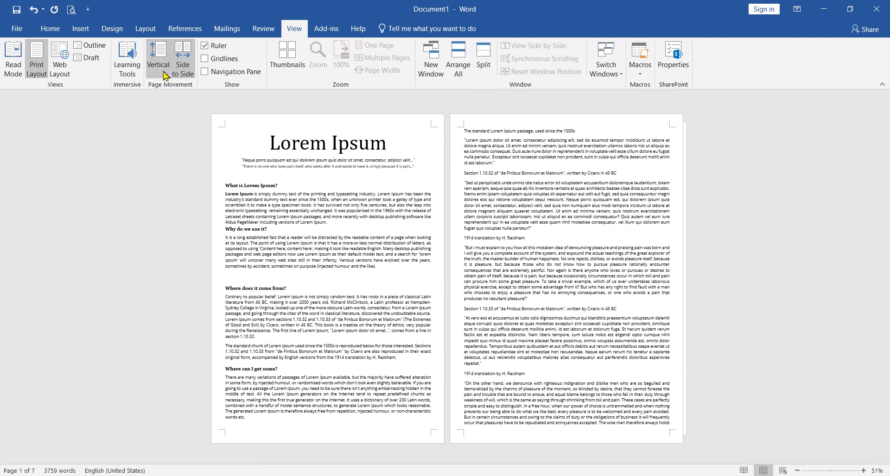
Set the page movement back to Vertical and scroll through the document, returning to its first page
left_click(158, 58)
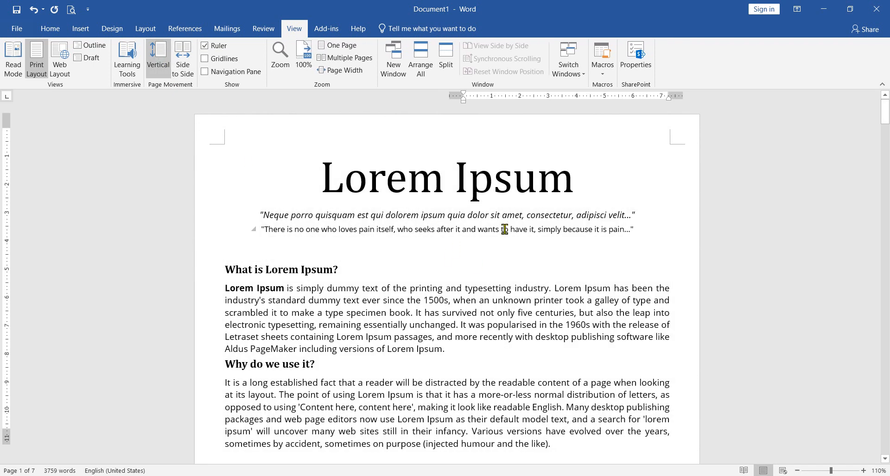
scroll(505, 230, "down", 15)
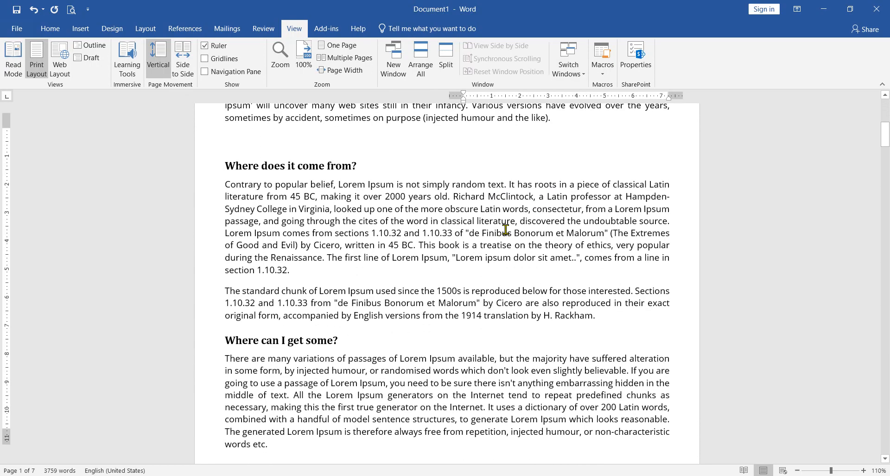
scroll(417, 212, "up", 7)
scroll(408, 199, "down", 20)
scroll(446, 234, "up", 20)
scroll(446, 234, "down", 14)
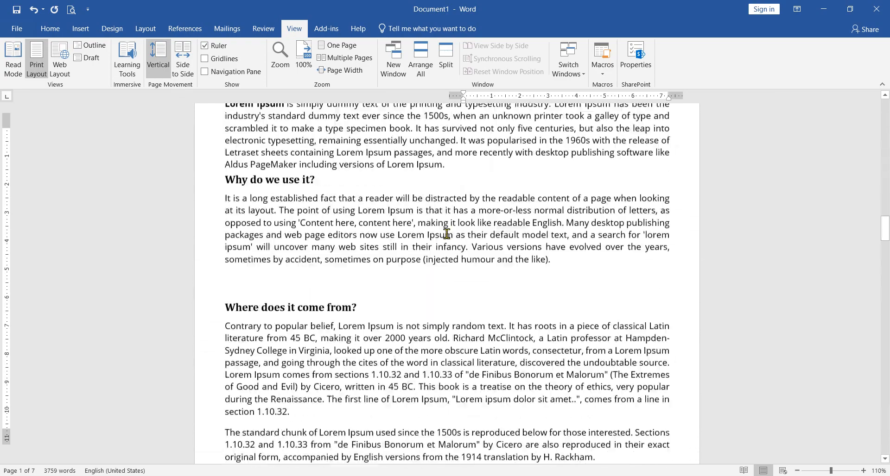
scroll(446, 235, "up", 20)
scroll(446, 234, "down", 14)
scroll(446, 234, "up", 16)
scroll(446, 234, "down", 16)
scroll(446, 235, "up", 15)
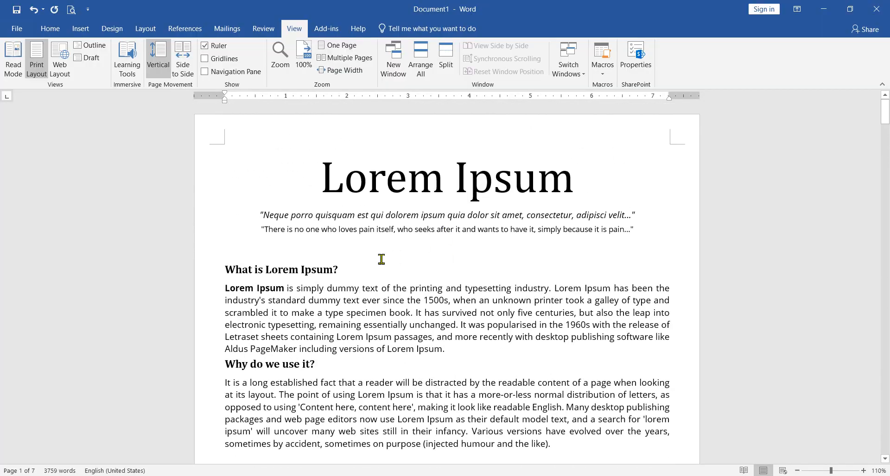
Examine the continuous up and down movement across the document's middle and later pages
left_click(380, 259)
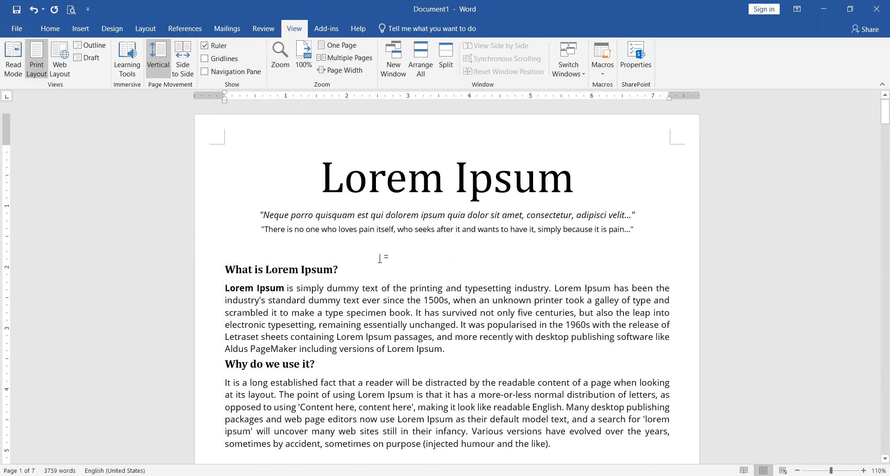
scroll(380, 259, "down", 20)
scroll(380, 258, "up", 20)
scroll(380, 259, "down", 18)
scroll(380, 259, "down", 8)
scroll(382, 258, "up", 16)
scroll(382, 259, "down", 15)
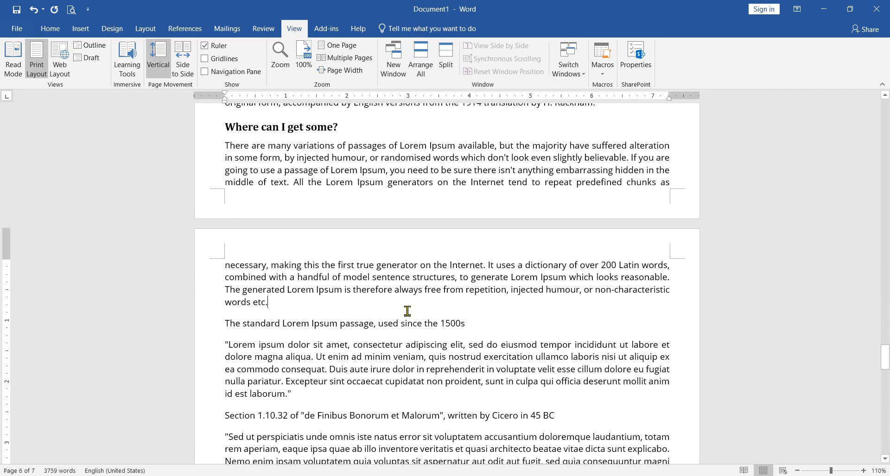
scroll(407, 315, "up", 10)
left_click(427, 340)
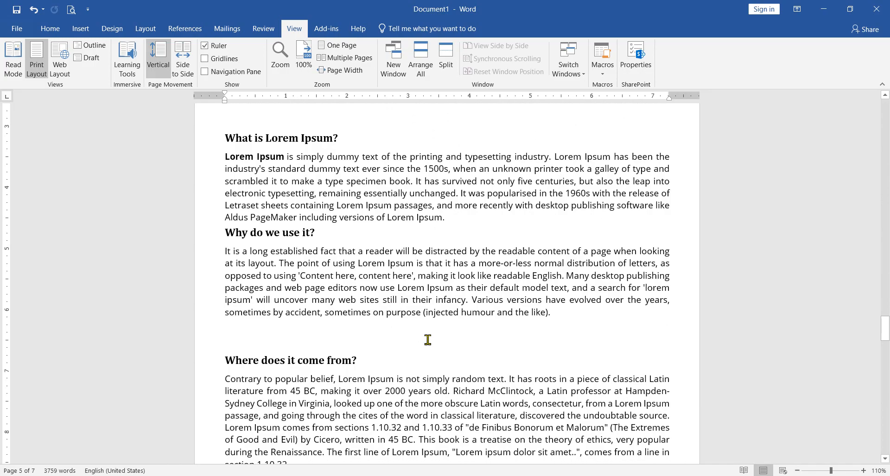
scroll(427, 338, "up", 8)
scroll(424, 340, "down", 8)
Jump to the start of the document and to its end, finishing at the page before the last
key("ctrl+Home")
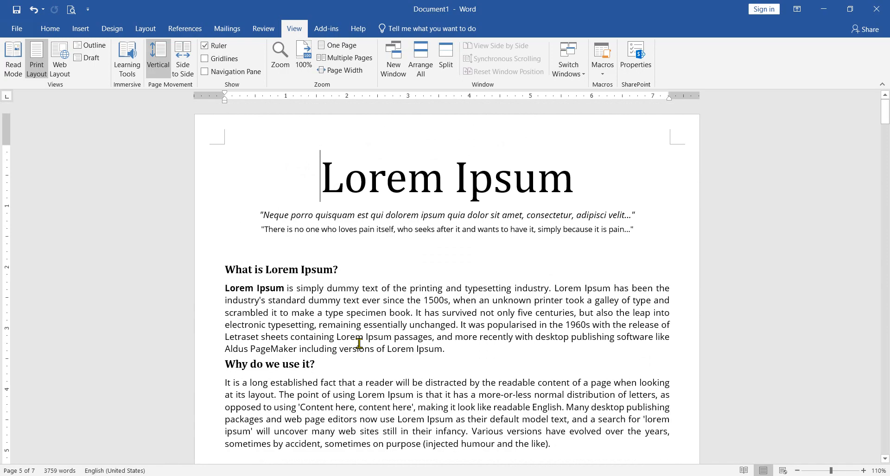
left_click(327, 176)
scroll(486, 290, "down", 5)
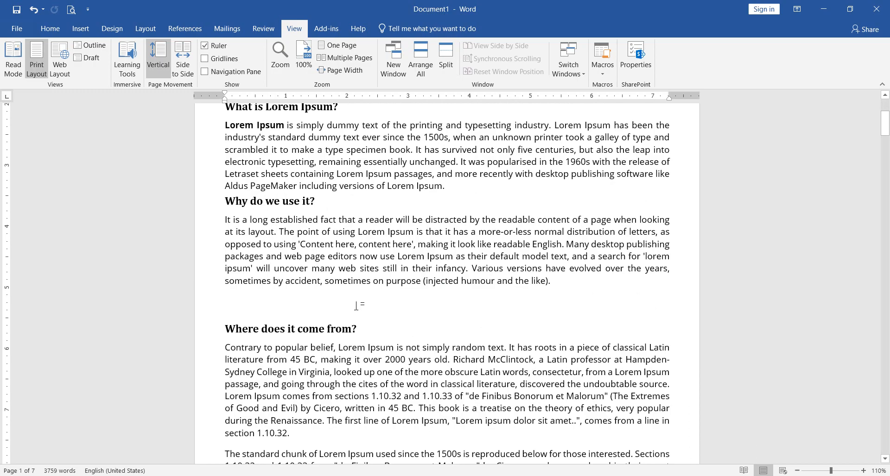
key("ctrl+End")
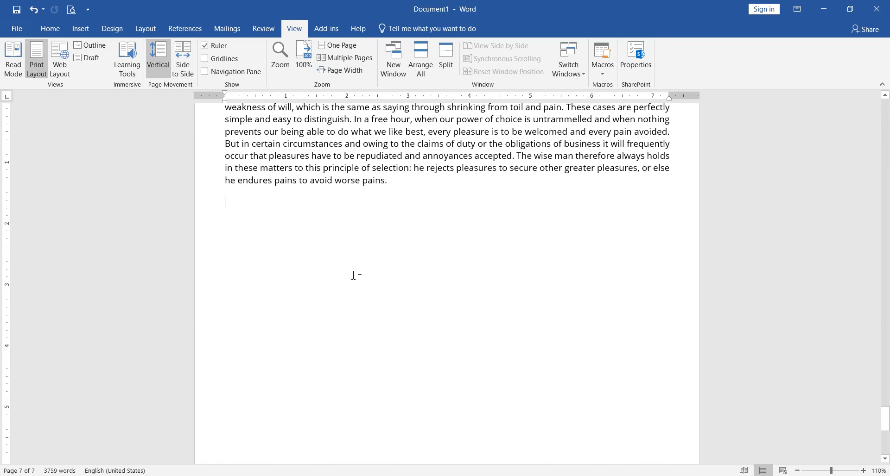
scroll(357, 276, "up", 3)
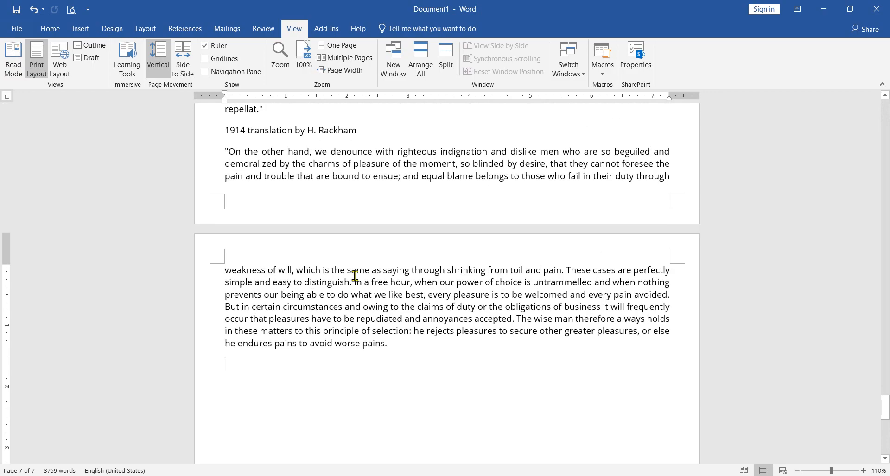
key("ctrl+Page_Up")
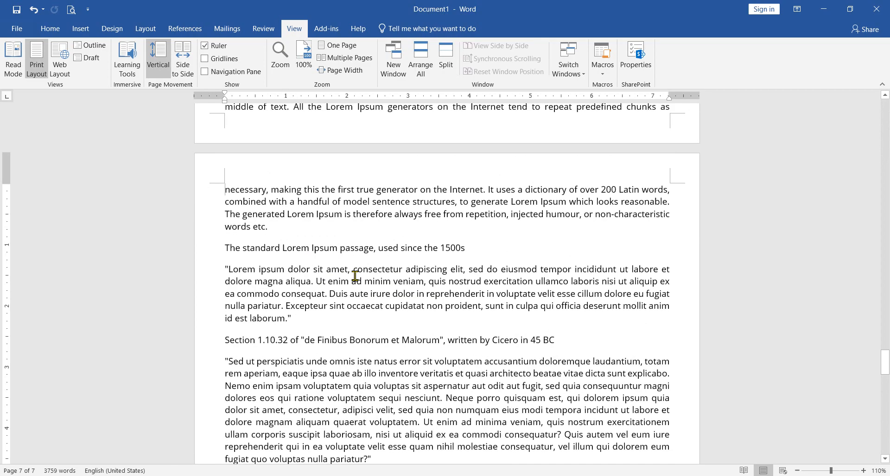
Move back one page and scroll through the document's middle pages up to page 2
key("ctrl+Page_Up")
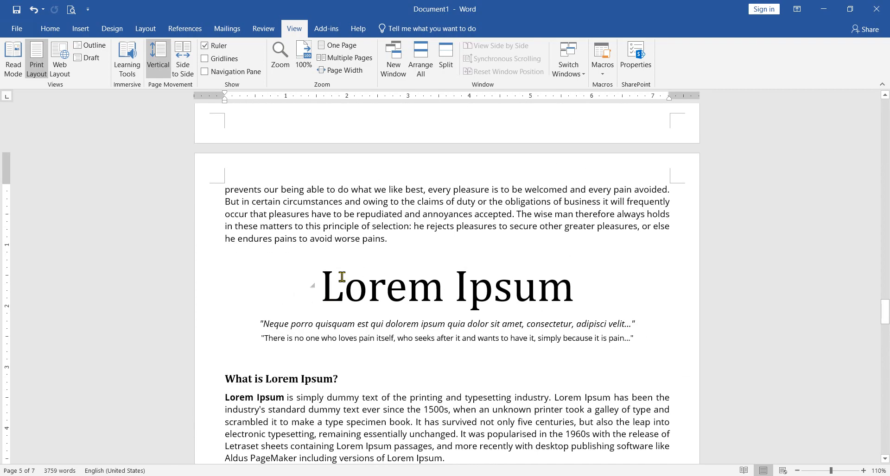
scroll(341, 276, "up", 15)
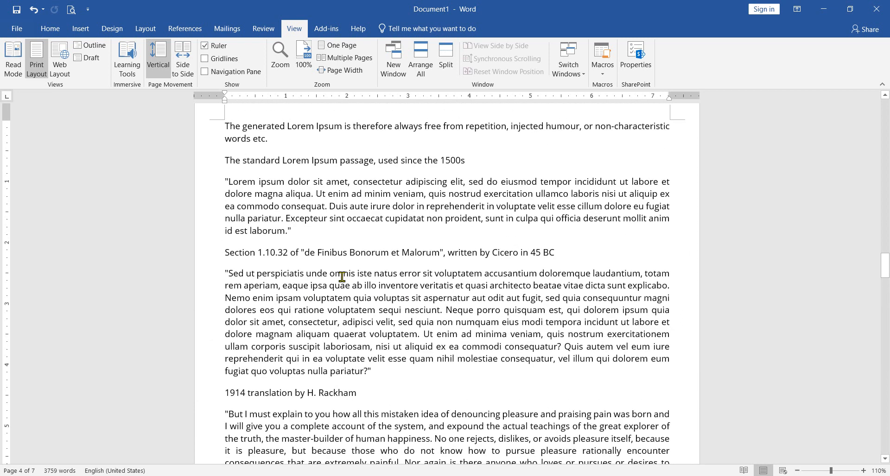
scroll(342, 277, "down", 5)
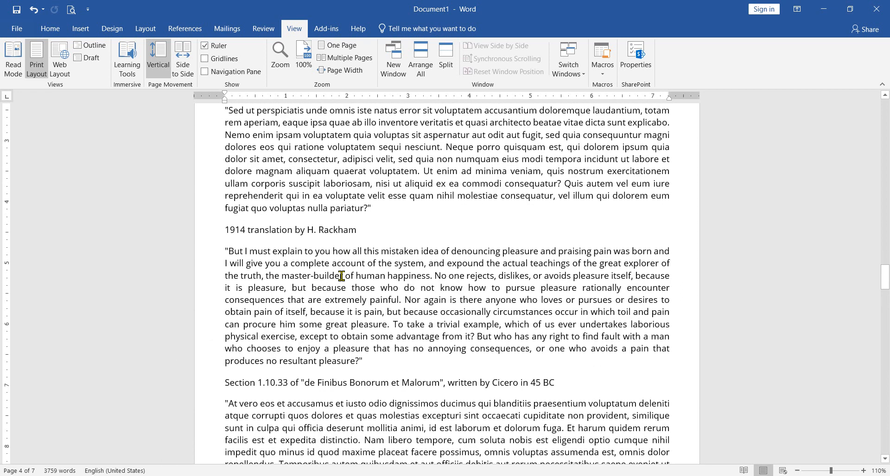
scroll(341, 276, "up", 20)
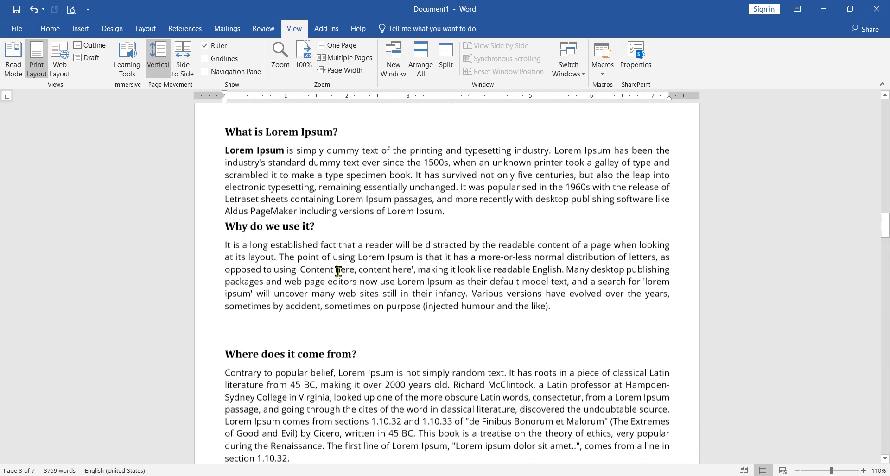
scroll(339, 270, "up", 1)
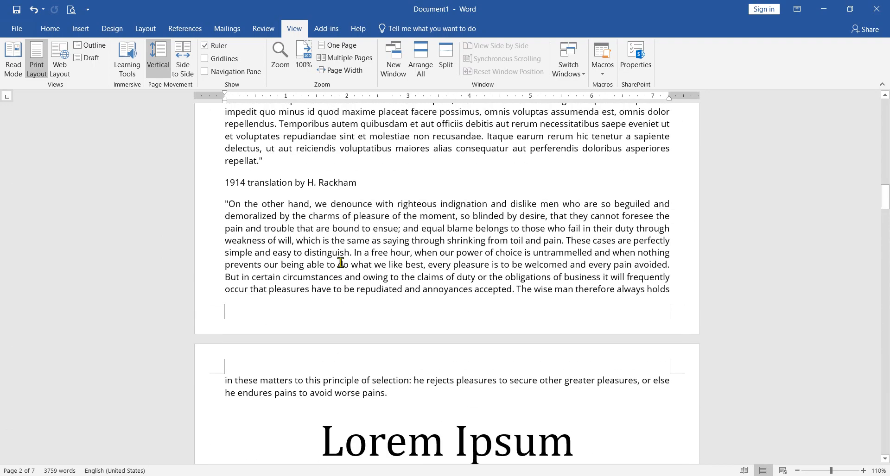
Jump to the end of the document and step back one page at a time to page 4
key("ctrl+End")
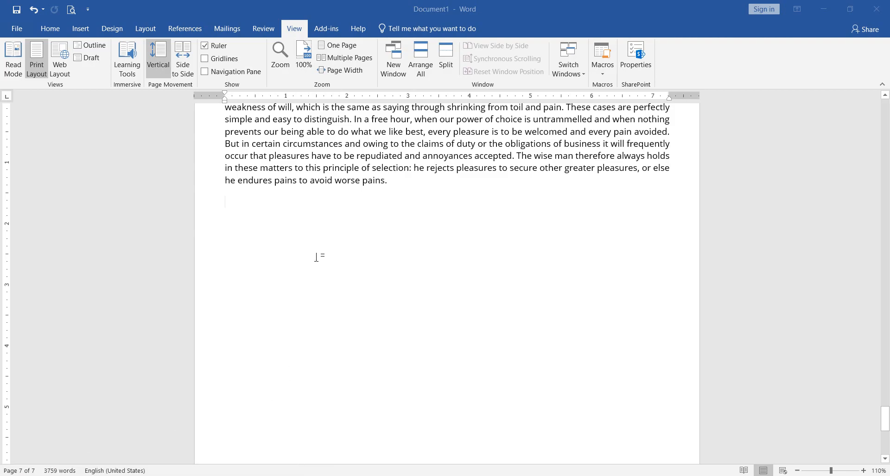
left_click(316, 258)
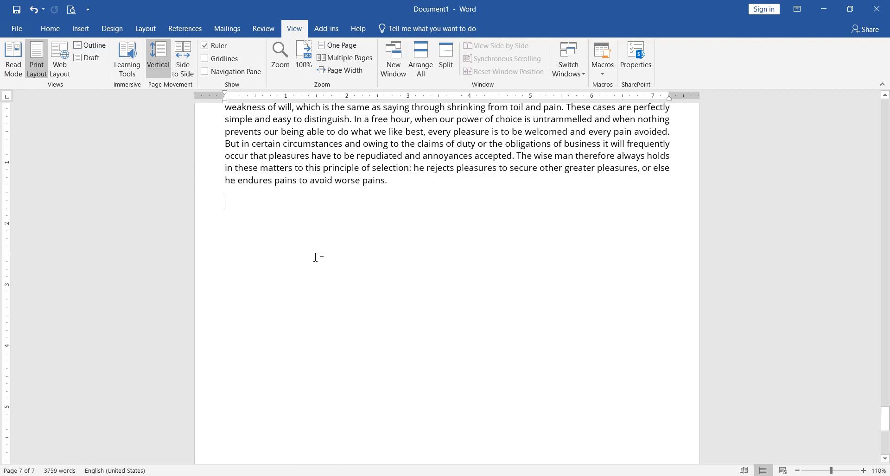
key("ctrl+Page_Up")
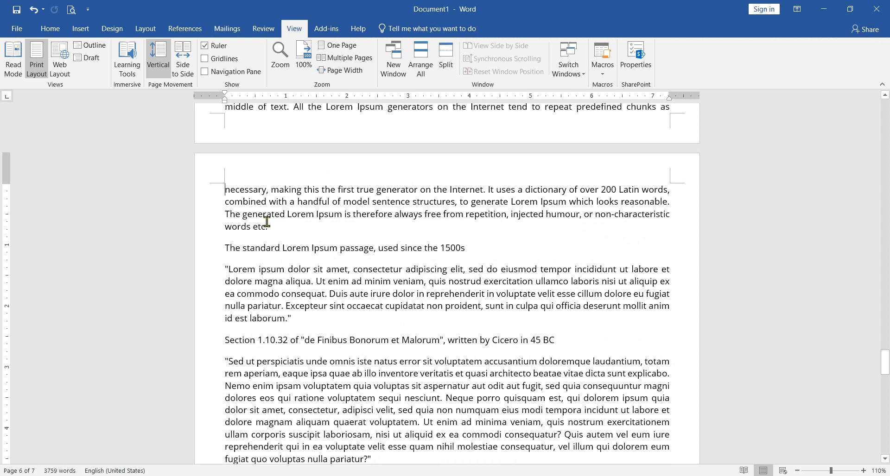
key("ctrl+Page_Up")
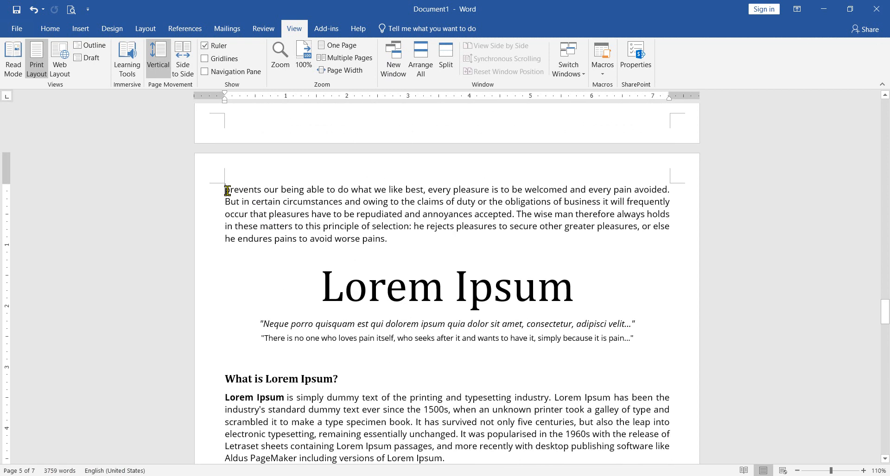
key("ctrl+Page_Up")
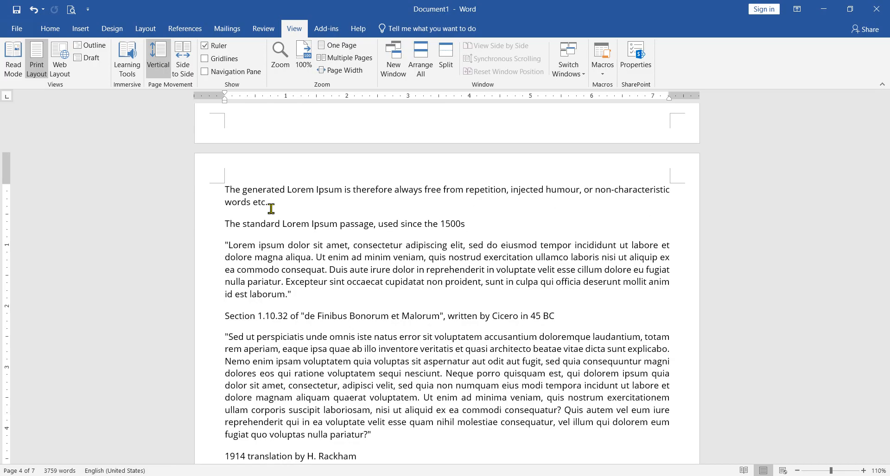
Move forward through the document to its last page and return to the start of page 6
scroll(271, 209, "down", 10)
scroll(271, 209, "down", 10)
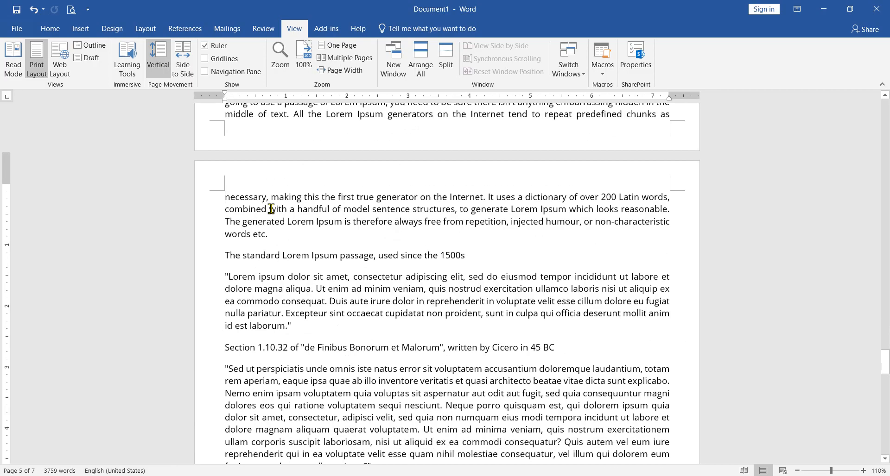
scroll(271, 209, "down", 10)
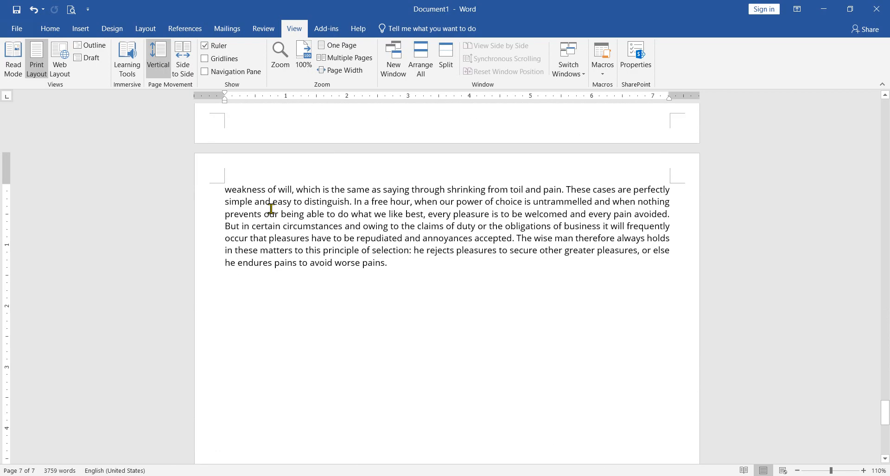
scroll(272, 209, "up", 20)
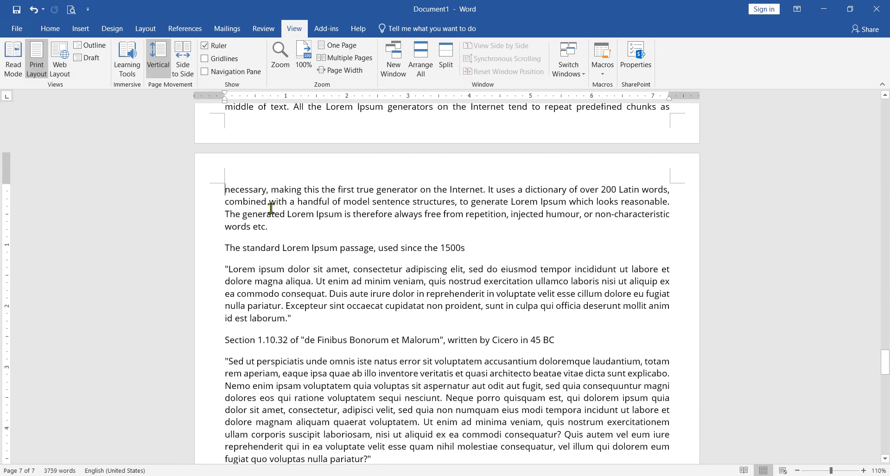
Jump to the start of the document and step forward one page at a time to page 4
key("ctrl+Home")
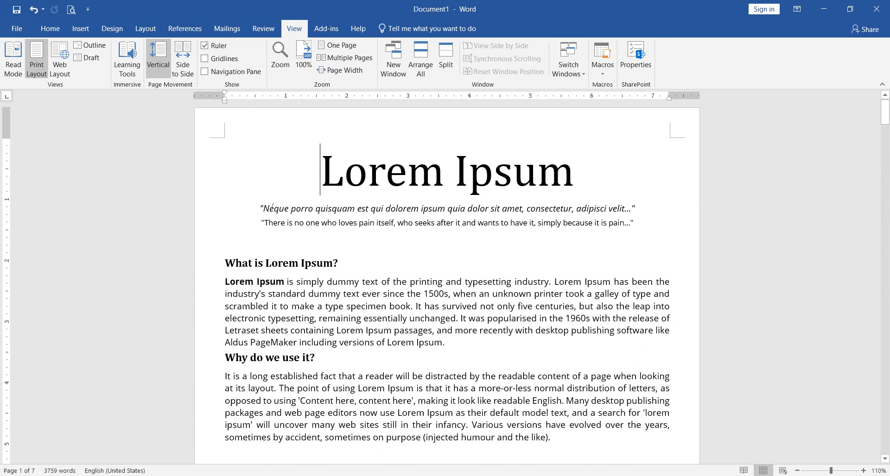
key("ctrl+Page_Down")
key("ctrl+Page_Down")
key("ctrl+Page_Down")
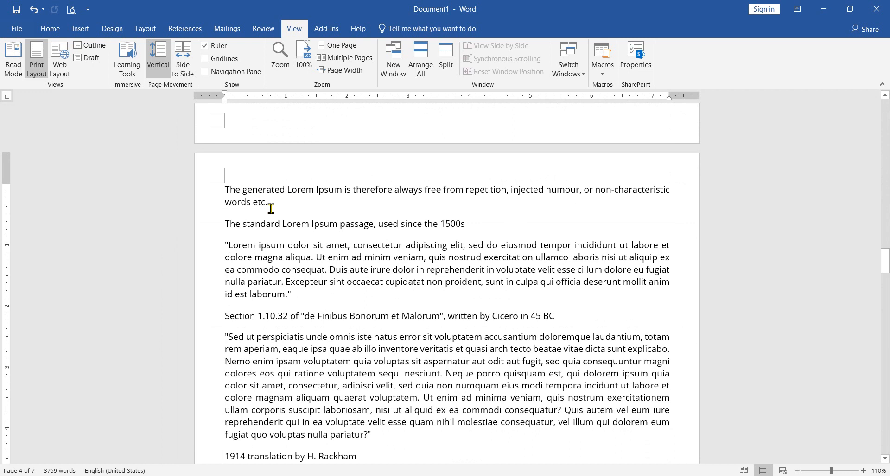
Go back to page 3 and advance one screenful at a time to the document's last page
key("Page_Up")
key("Page_Up")
key("Page_Down")
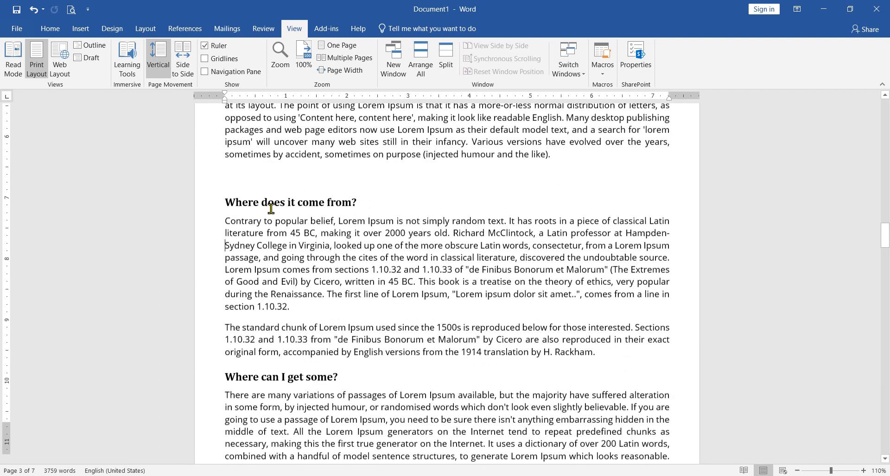
key("Page_Down")
key("Page_Down")
key("Page_Down")
key("Page_Down")
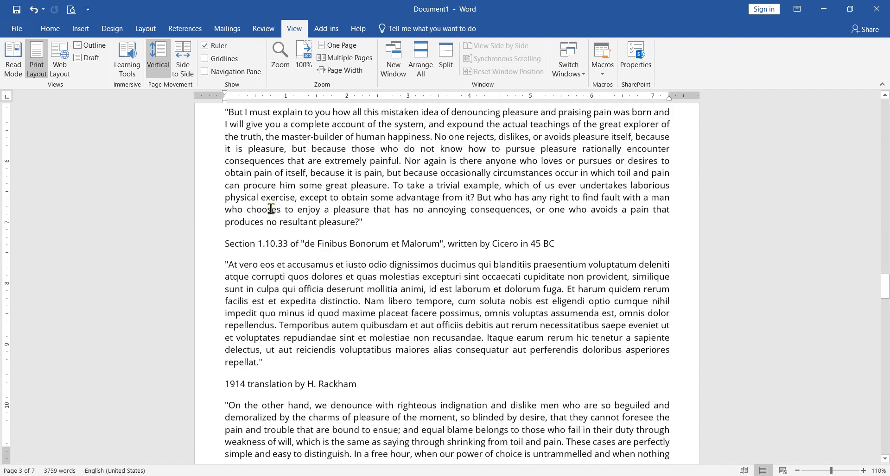
key("Page_Down")
key("Page_Down")
key("Page_Down")
key("Page_Down")
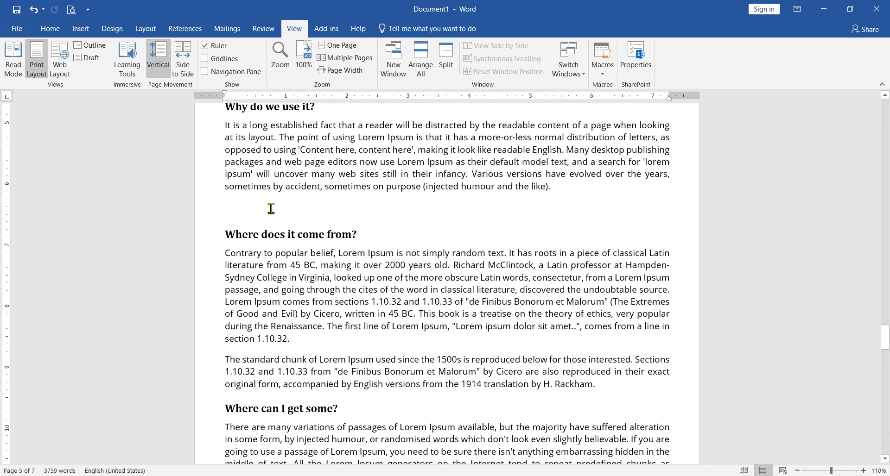
key("Page_Down")
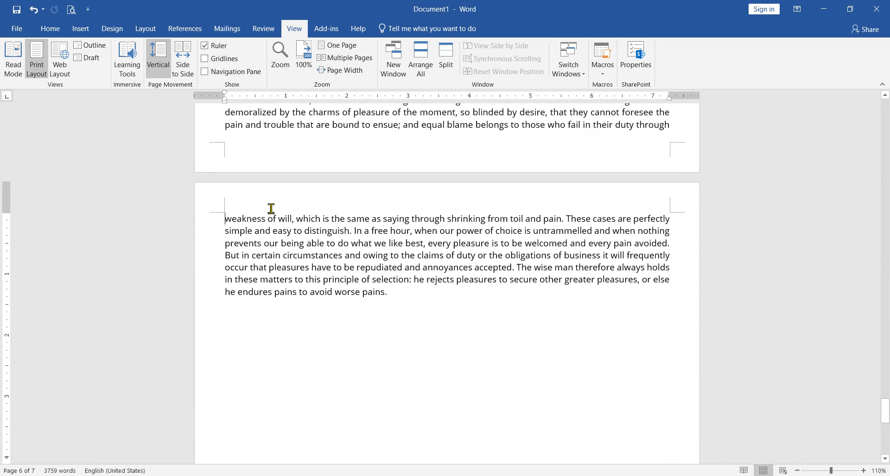
Move back one screenful at a time to page 5 and look over the preceding text up to page 4
key("Page_Up")
key("Page_Up")
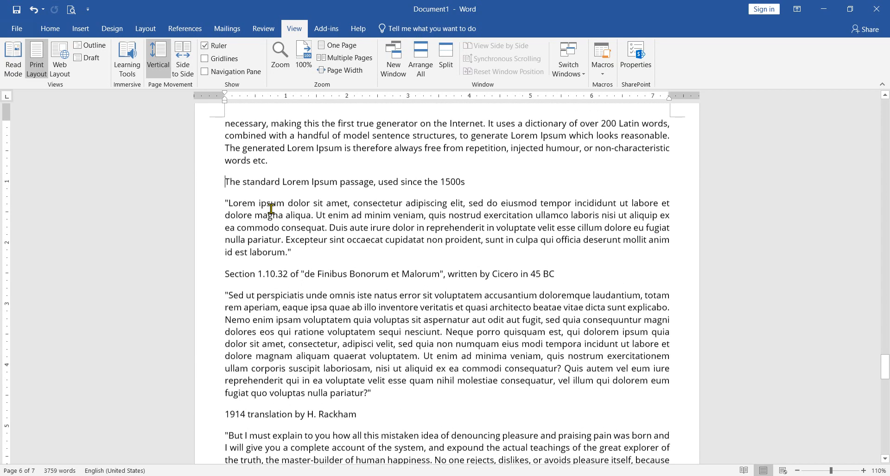
key("Page_Up")
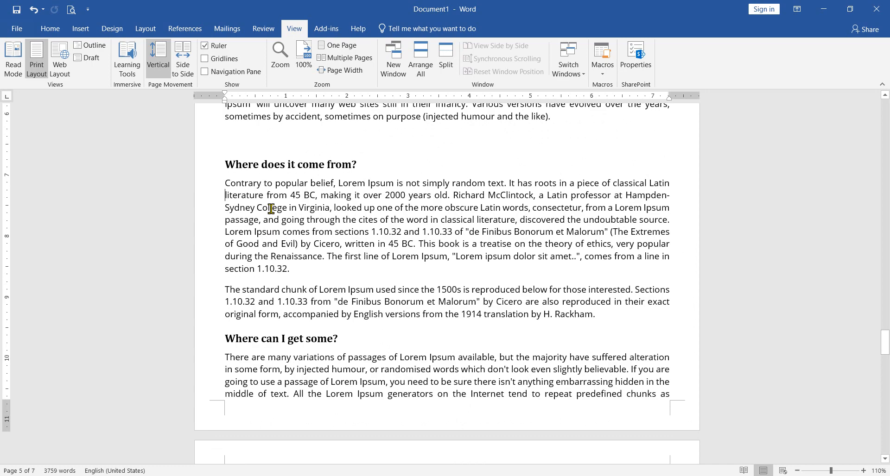
key("End")
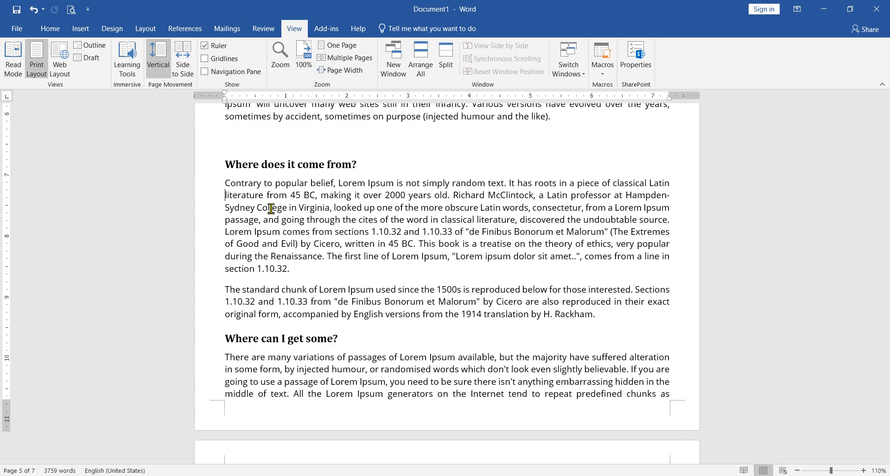
scroll(265, 202, "up", 15)
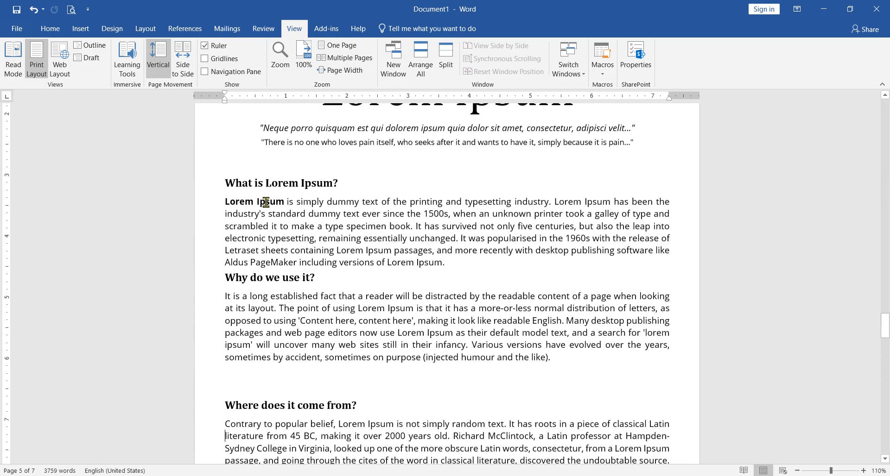
scroll(293, 208, "down", 8)
scroll(324, 212, "up", 10)
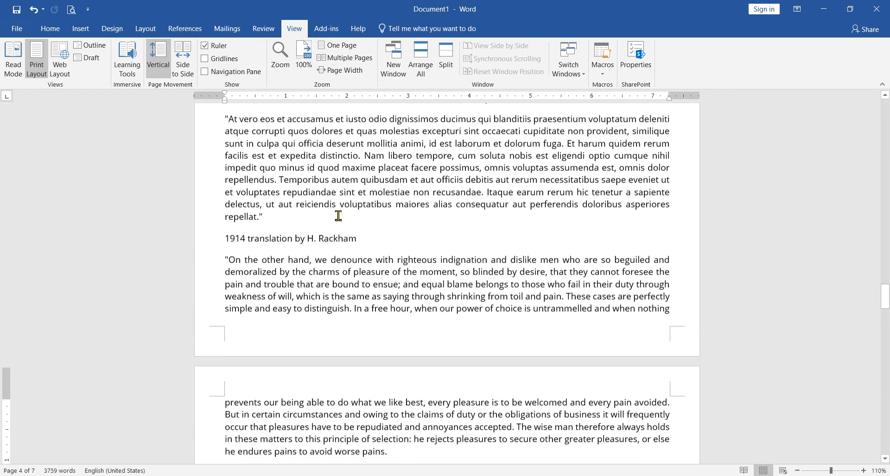
Return to the start of the document, switch the page movement to Side to Side, and set it back to Vertical
key("ctrl+Home")
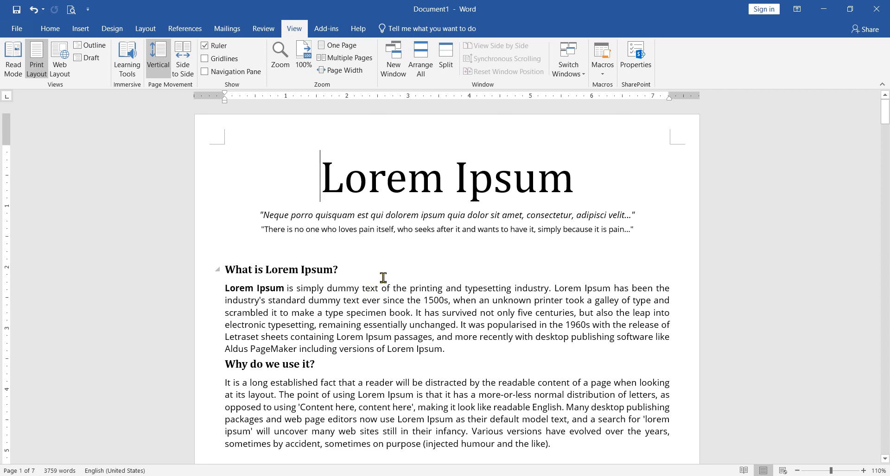
scroll(380, 278, "down", 3)
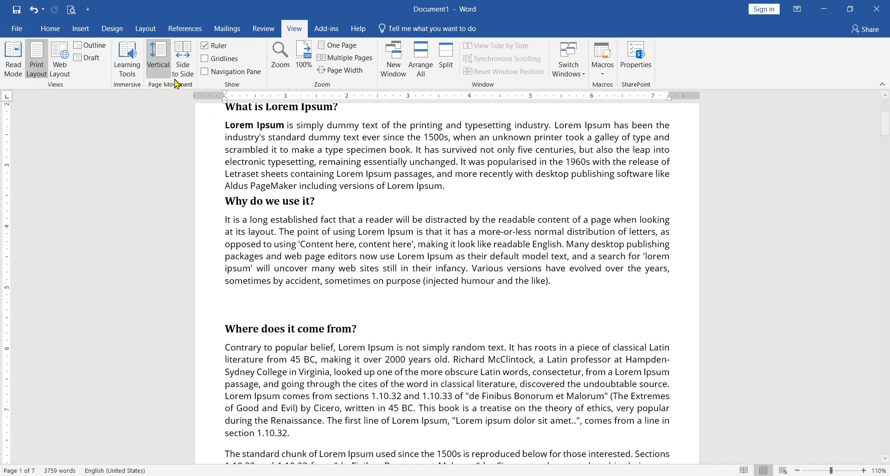
left_click(182, 60)
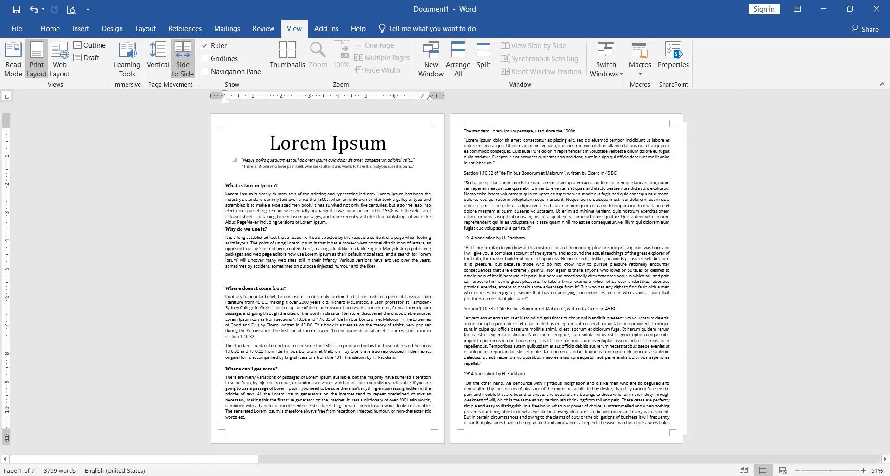
left_click(158, 59)
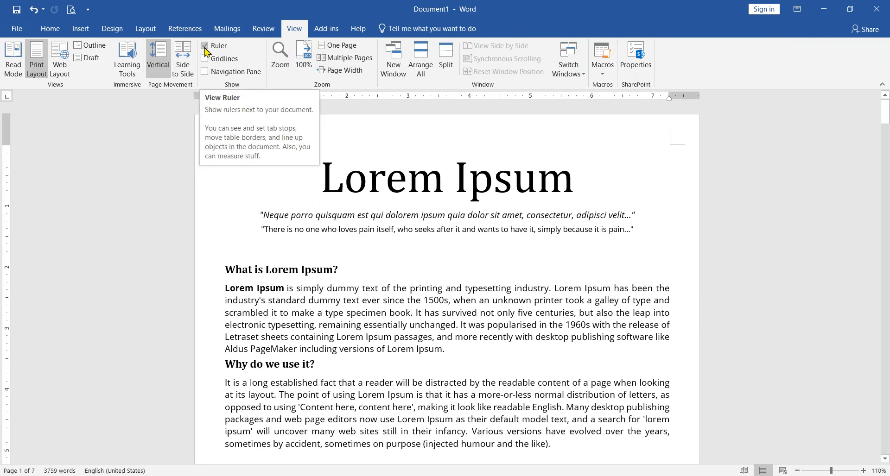
Hide the document's ruler and show it again
left_click(204, 47)
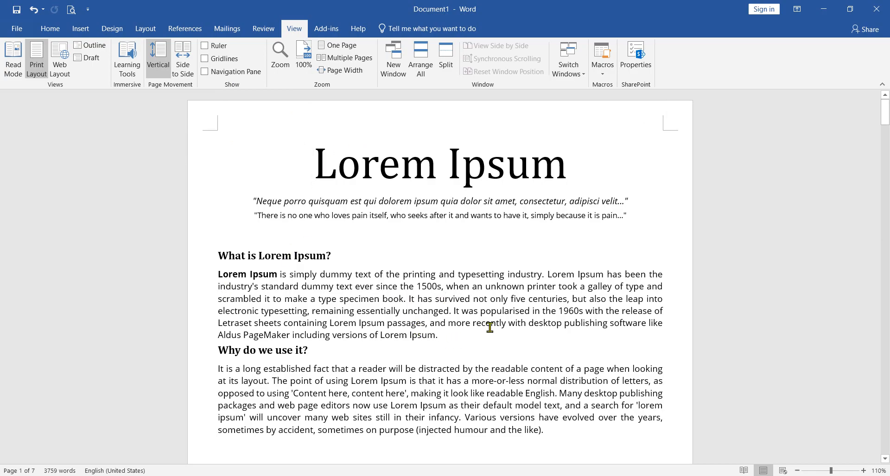
left_click(206, 46)
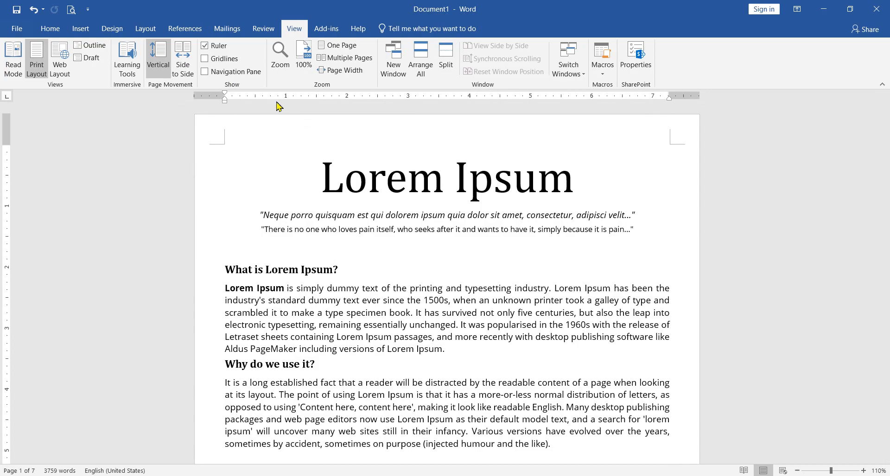
Show the gridlines and examine how they appear between the paragraphs on the first page
left_click(205, 59)
scroll(436, 269, "down", 15)
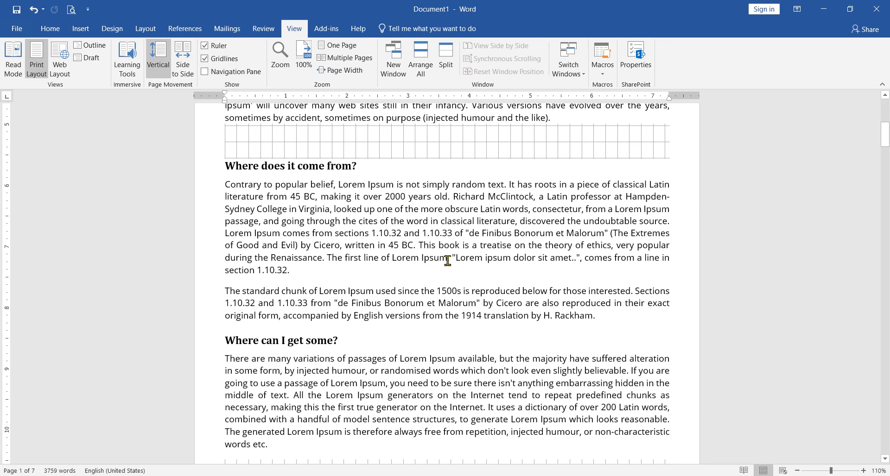
scroll(452, 253, "down", 2)
scroll(452, 245, "up", 6)
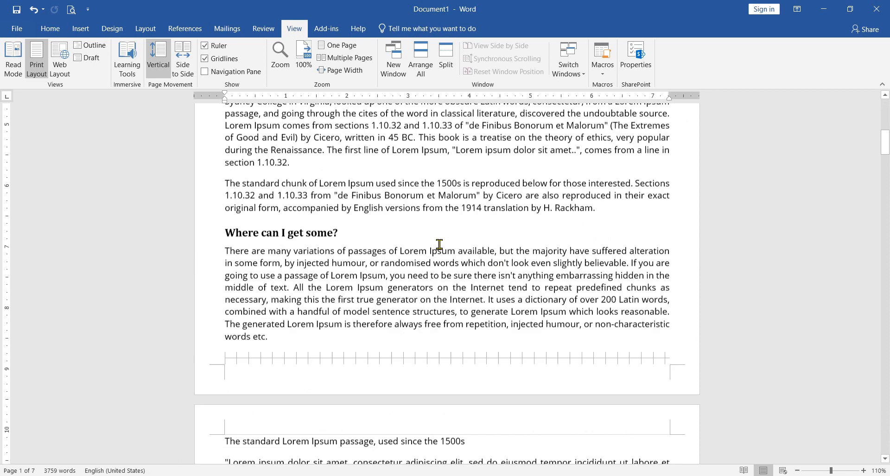
scroll(452, 237, "up", 3)
left_click(399, 304)
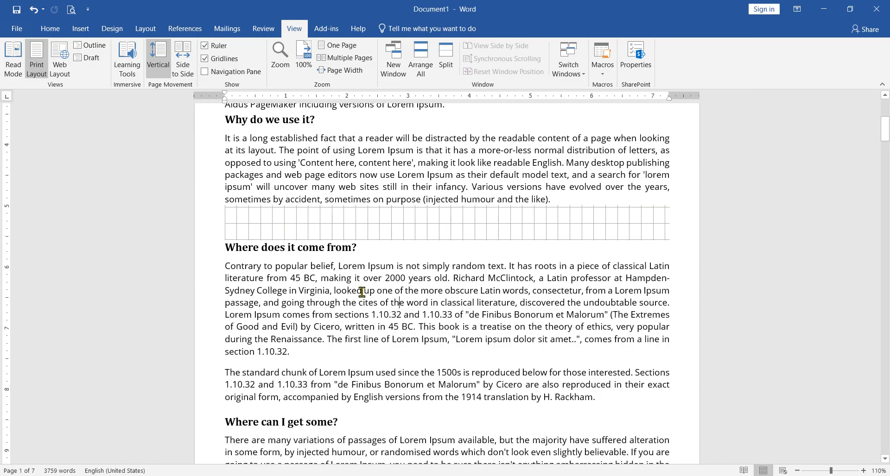
left_click(383, 282)
scroll(385, 286, "up", 5)
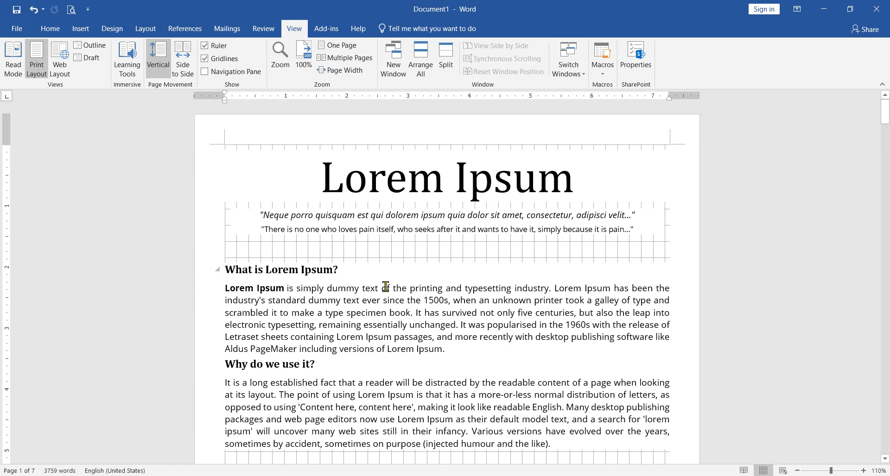
scroll(385, 286, "down", 2)
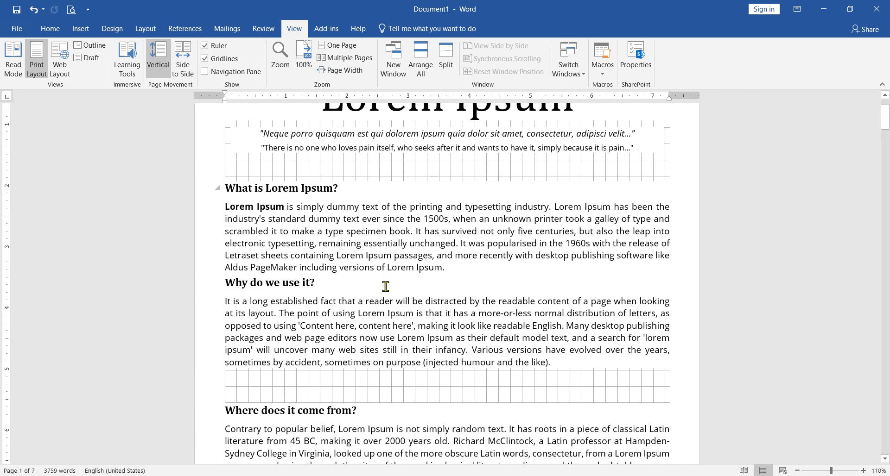
Clear all formatting from the whole document's text, including its styles and alignment, and deselect the text
left_click(385, 287)
key("ctrl+a")
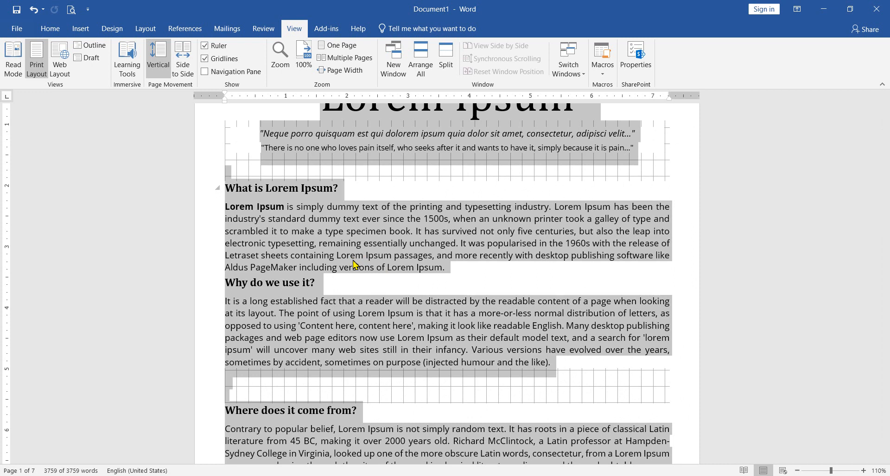
key("ctrl+space")
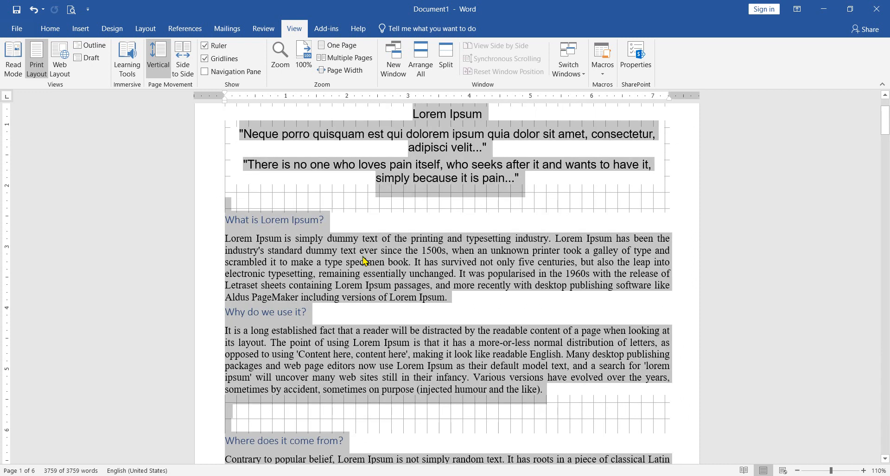
scroll(412, 264, "down", 5)
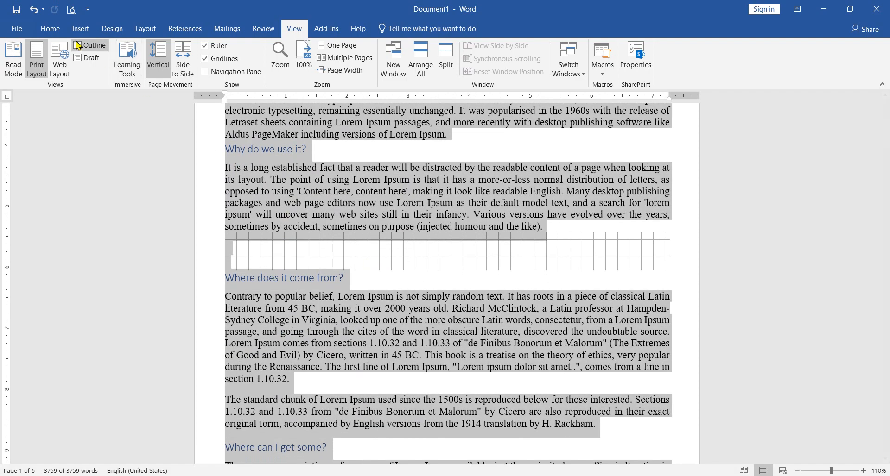
left_click(50, 28)
left_click(220, 56)
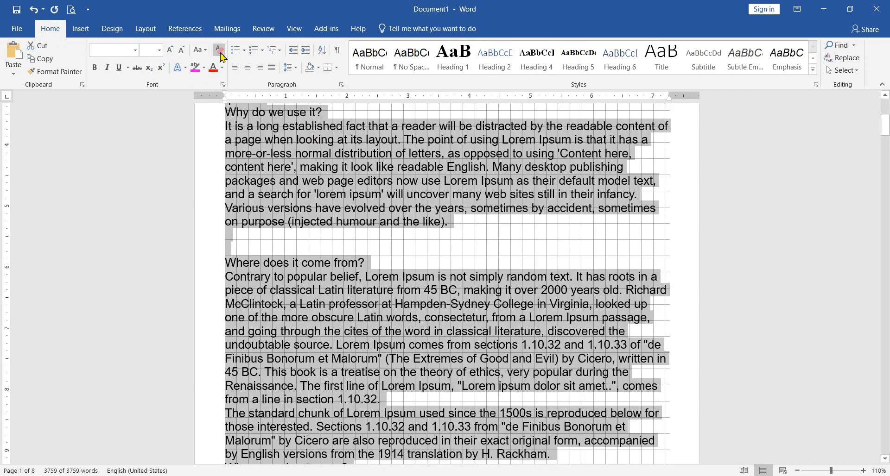
left_click(548, 254)
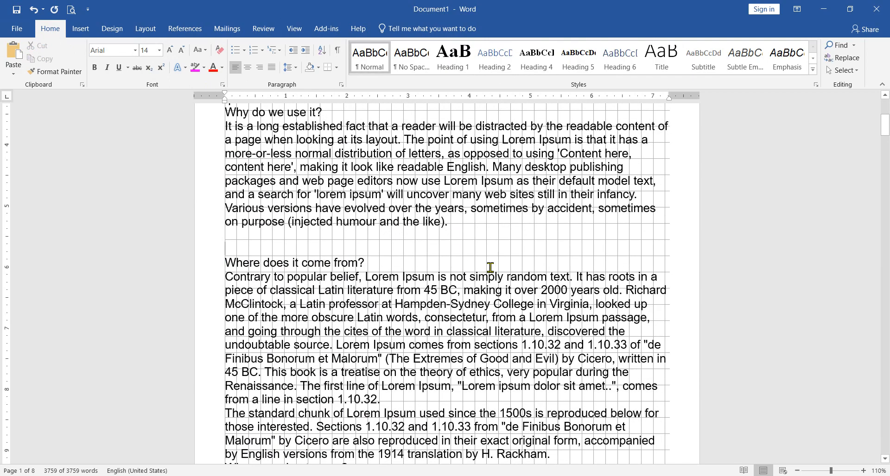
Enlarge the view to 180% and examine how the gridlines run behind the plain text on the first page
left_click(864, 471)
left_click(864, 471)
left_click(864, 471)
left_click(864, 471)
left_click(864, 471)
left_click(863, 471)
left_click(863, 471)
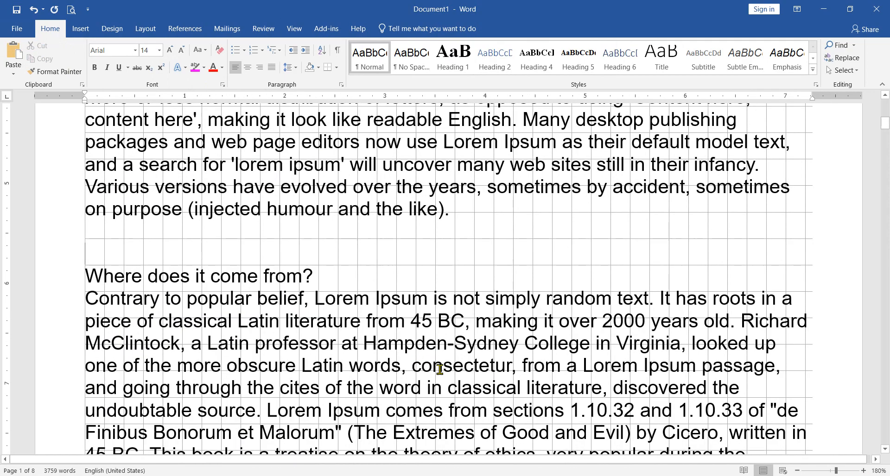
scroll(439, 361, "down", 3)
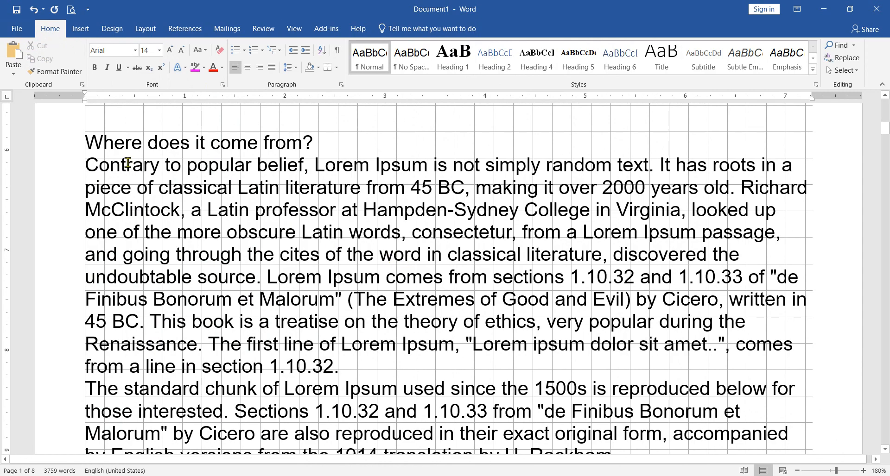
left_click_drag(87, 143, 370, 161)
left_click(332, 204)
scroll(332, 208, "up", 12)
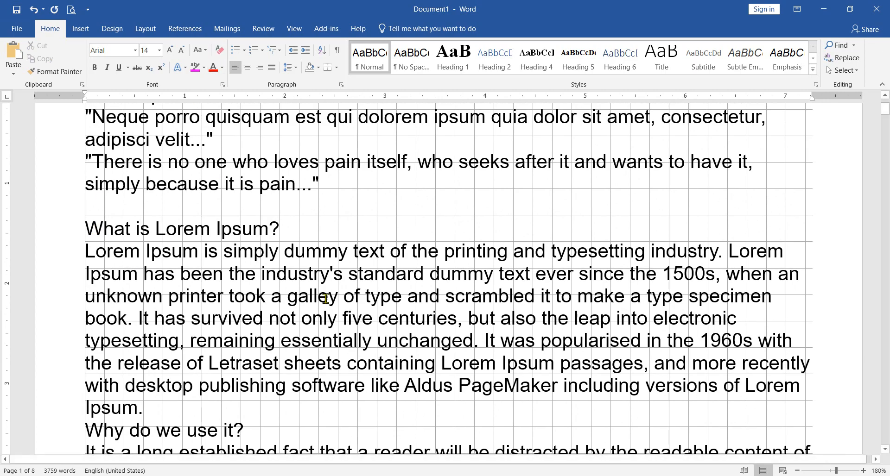
scroll(326, 287, "up", 2)
scroll(312, 278, "down", 6)
scroll(312, 279, "up", 6)
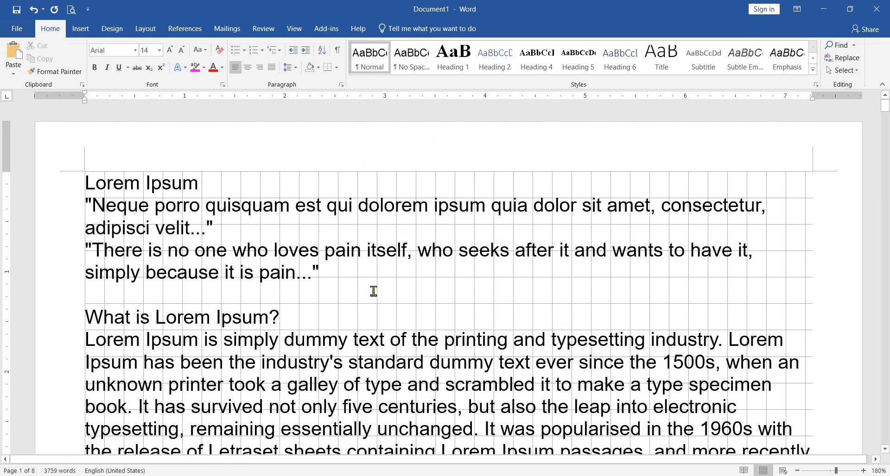
scroll(439, 299, "down", 3)
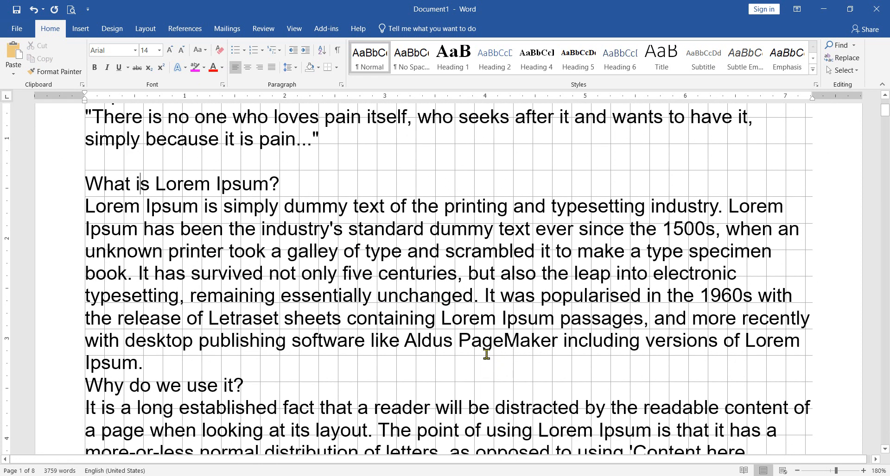
scroll(486, 362, "up", 3)
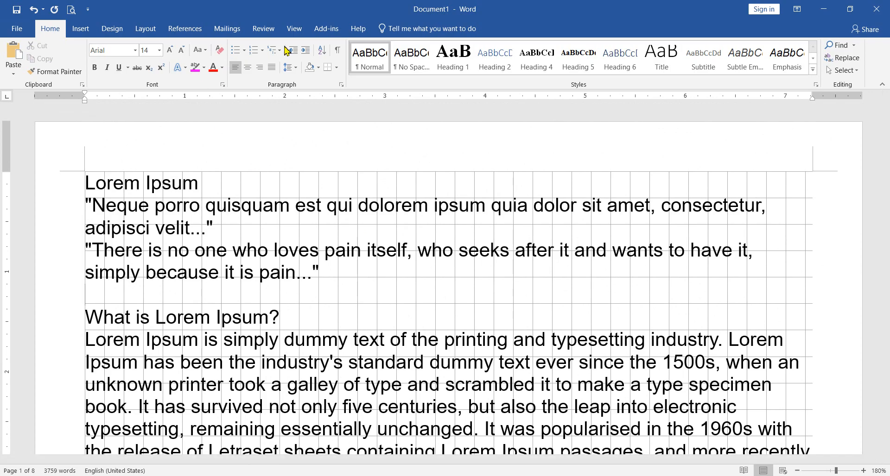
Look over the first page's gridlines once more and hide them
left_click(294, 28)
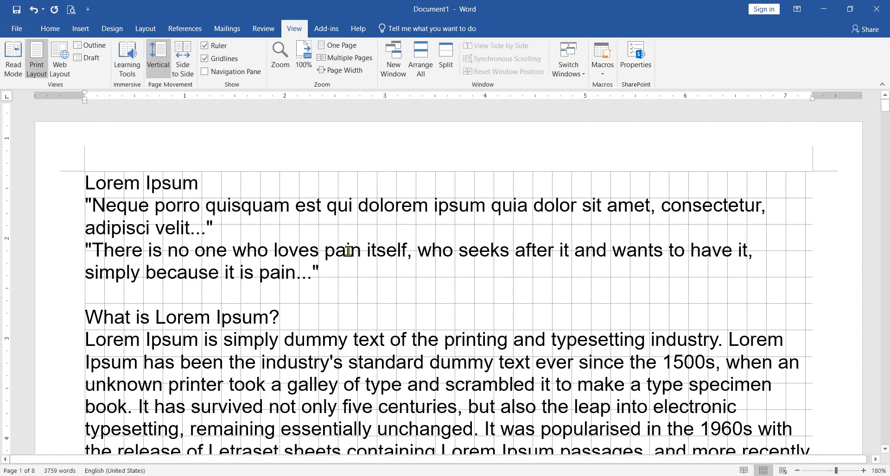
scroll(325, 222, "down", 15)
scroll(373, 229, "up", 5)
scroll(206, 62, "up", 1)
left_click(294, 28)
left_click(214, 59)
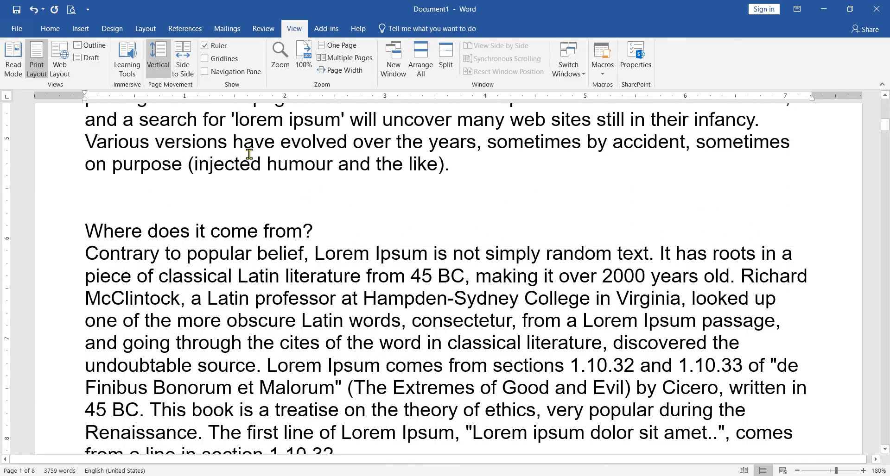
Show the Navigation Pane and look through its Headings, Pages and Results views
left_click(205, 72)
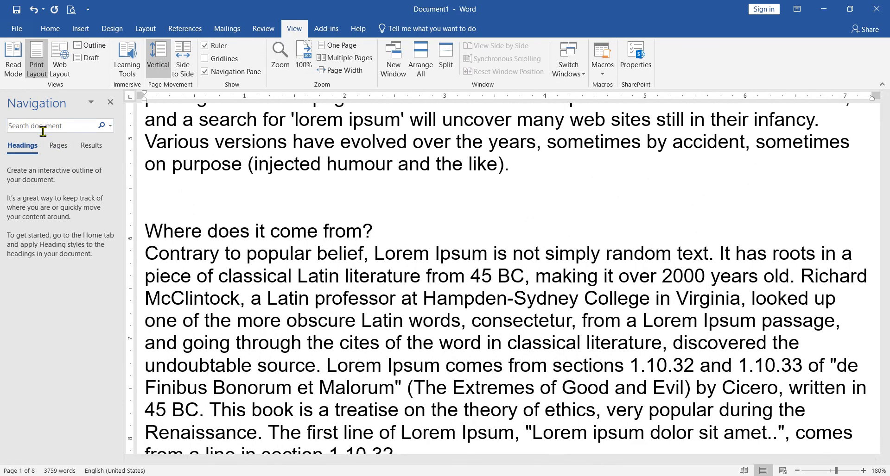
left_click(50, 29)
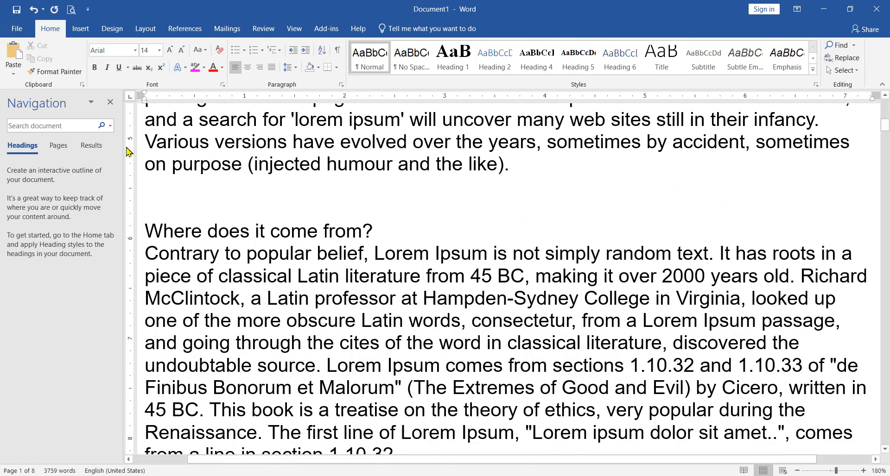
left_click(294, 28)
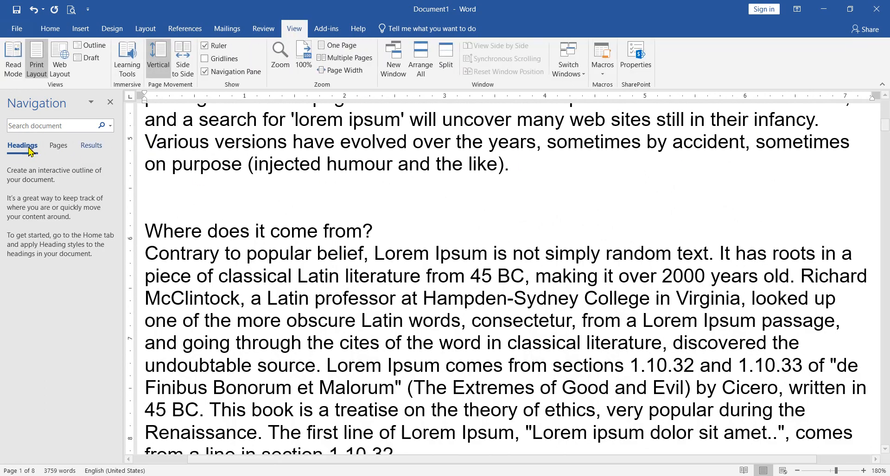
left_click(58, 147)
scroll(64, 279, "down", 10)
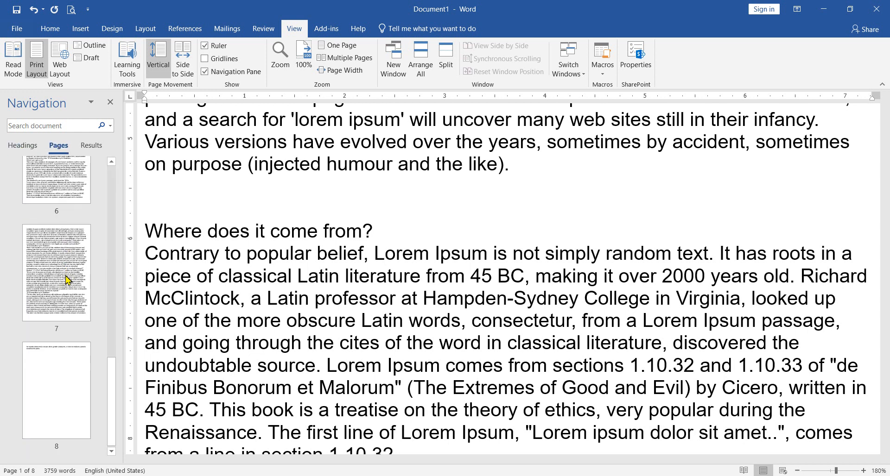
left_click(92, 146)
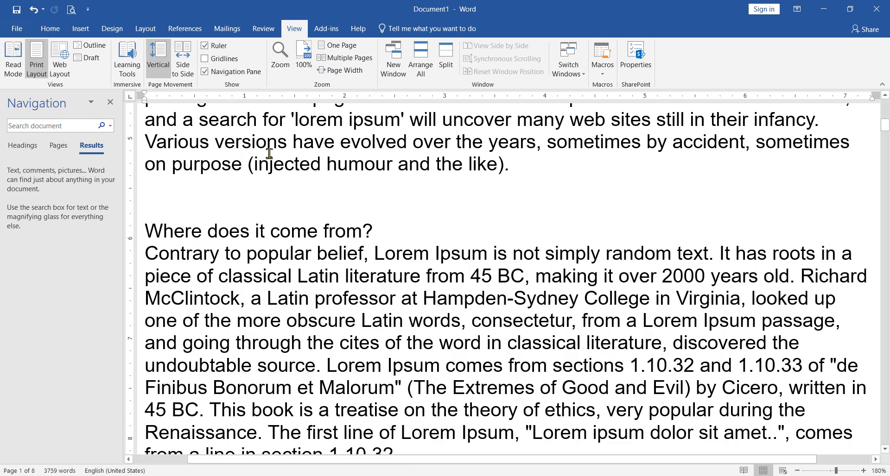
Return to the Navigation Pane's Headings view and browse all the page thumbnails in its Pages view
left_click(50, 28)
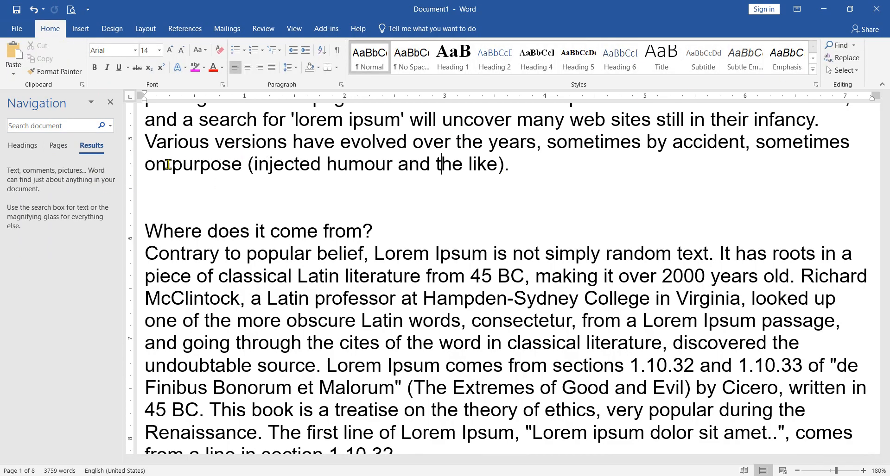
left_click(17, 147)
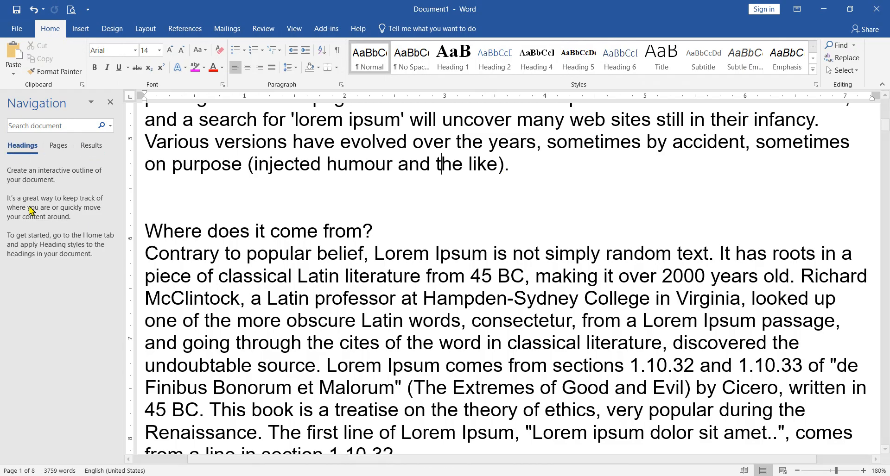
left_click(58, 147)
scroll(60, 288, "down", 10)
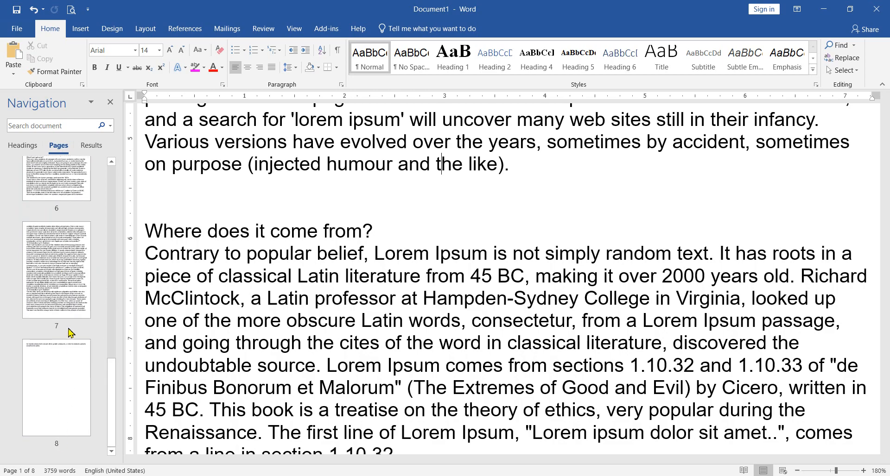
scroll(69, 350, "up", 10)
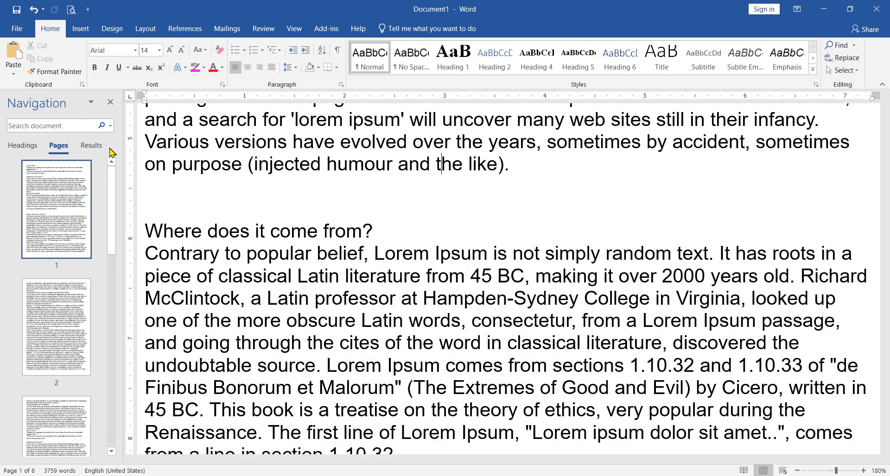
Check the Navigation Pane's Move, Size and Close options, and close the pane
left_click(90, 103)
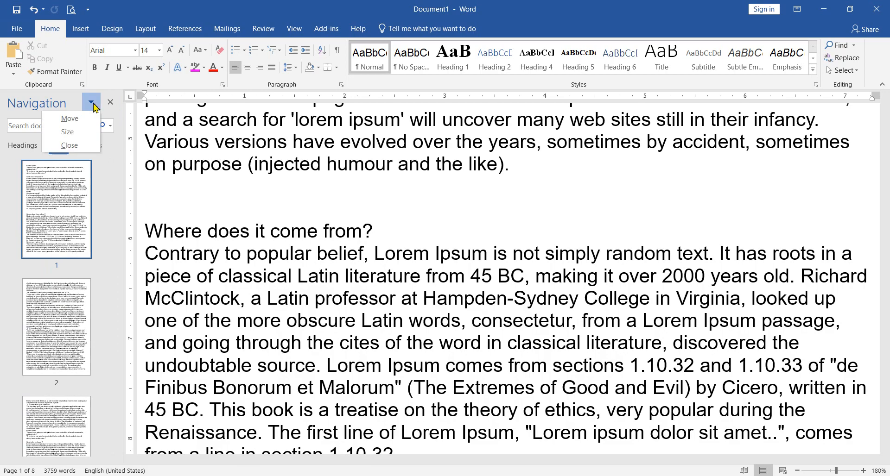
left_click(90, 103)
left_click(112, 105)
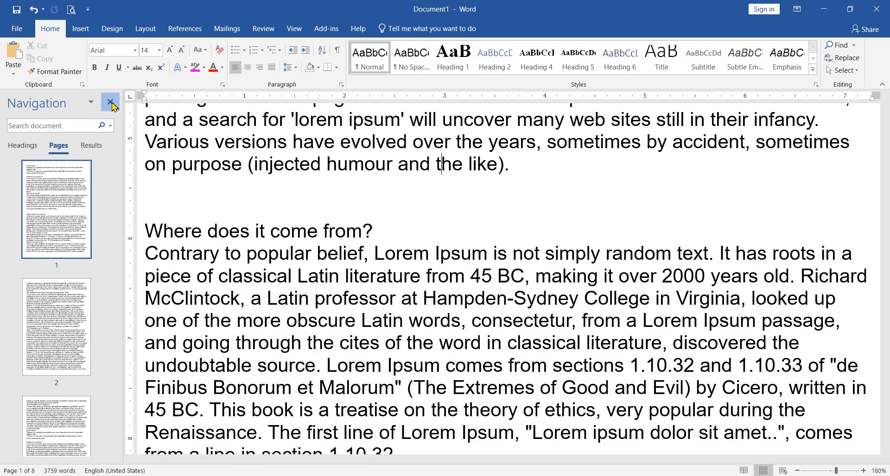
left_click(294, 28)
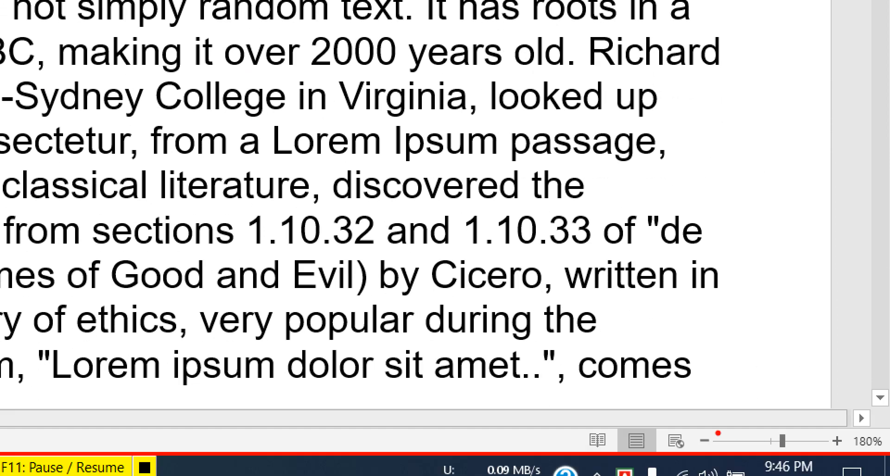
mouse_move(697, 431)
left_mouse_down()
mouse_move(712, 450)
mouse_move(856, 448)
mouse_move(656, 432)
mouse_move(714, 452)
left_mouse_up()
left_click_drag(827, 432, 849, 453)
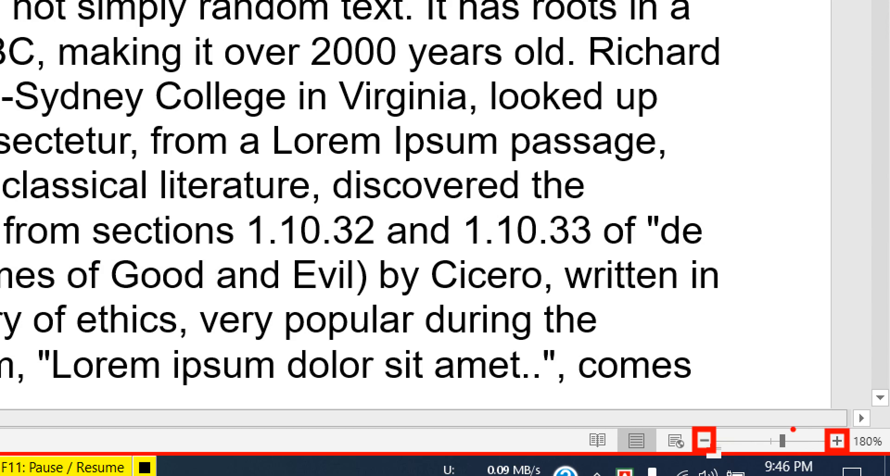
left_click_drag(773, 427, 793, 455)
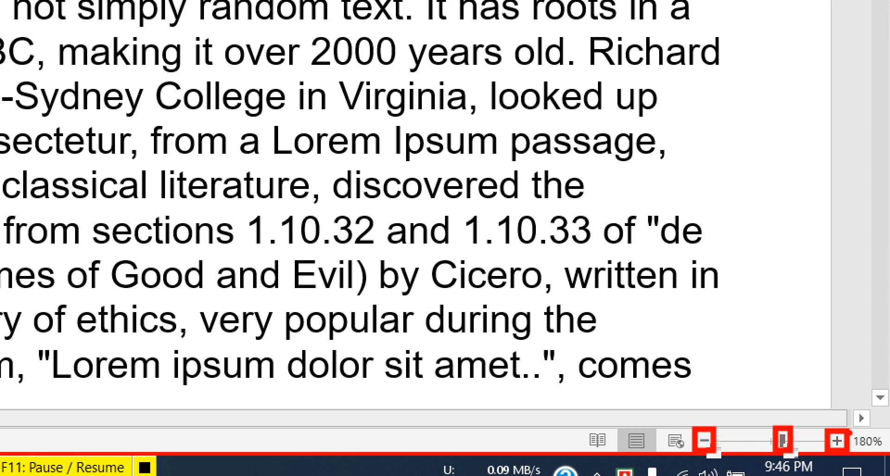
mouse_move(852, 429)
left_mouse_down()
mouse_move(887, 458)
mouse_move(867, 447)
mouse_move(881, 451)
left_mouse_up()
key("Escape")
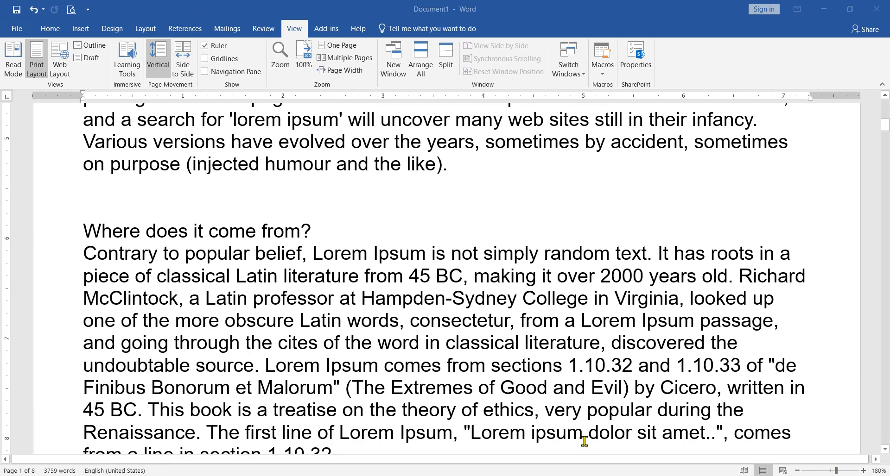
Go back to the start of the document and set the zoom to 100%
scroll(568, 376, "down", 6)
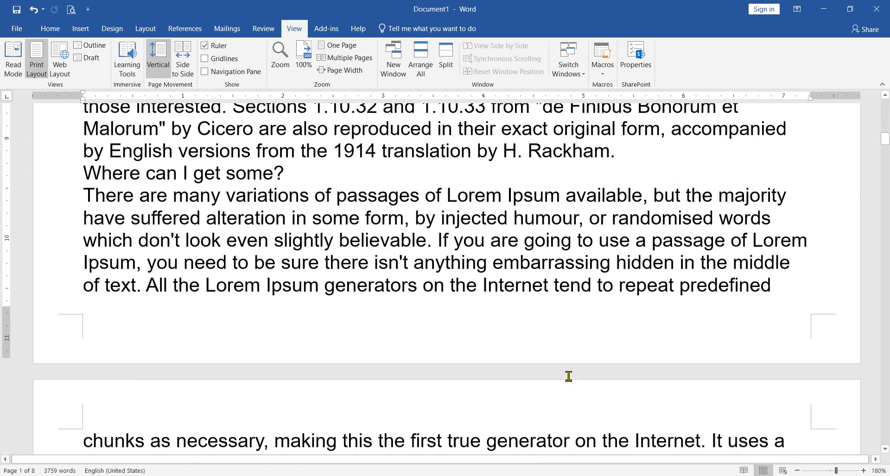
scroll(569, 376, "up", 12)
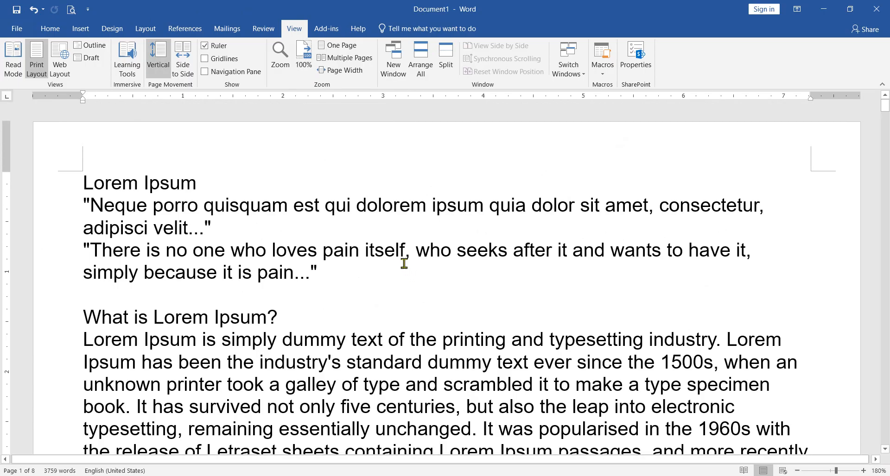
left_click(304, 57)
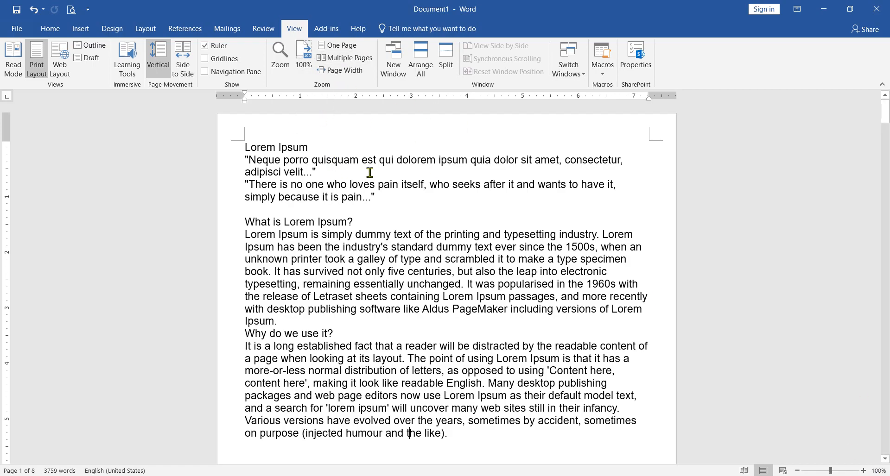
Open the Zoom settings, review the available zoom options, and cancel without changing anything
left_click(281, 54)
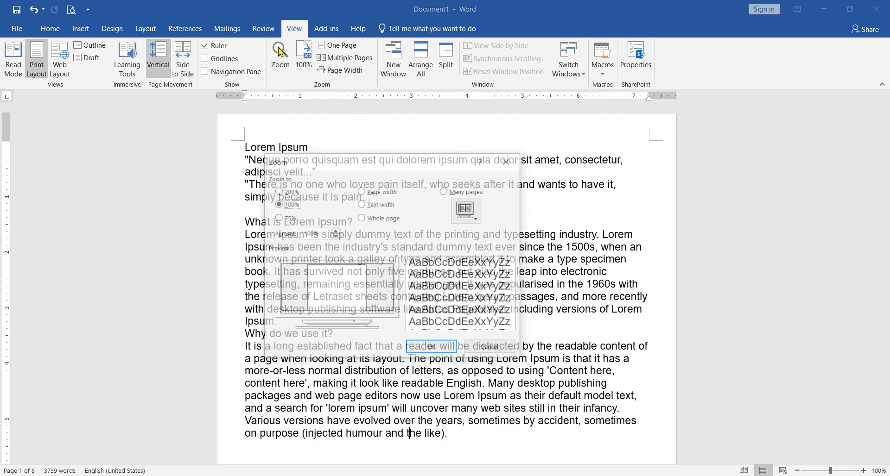
left_click_drag(331, 164, 372, 173)
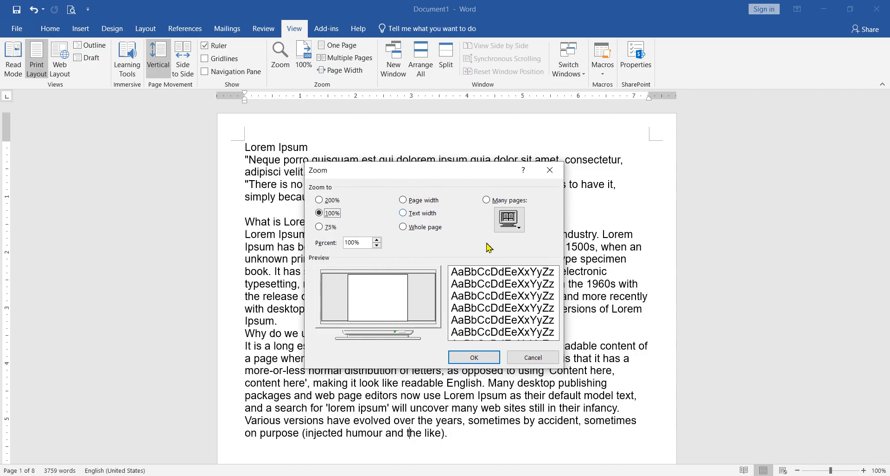
left_click(533, 357)
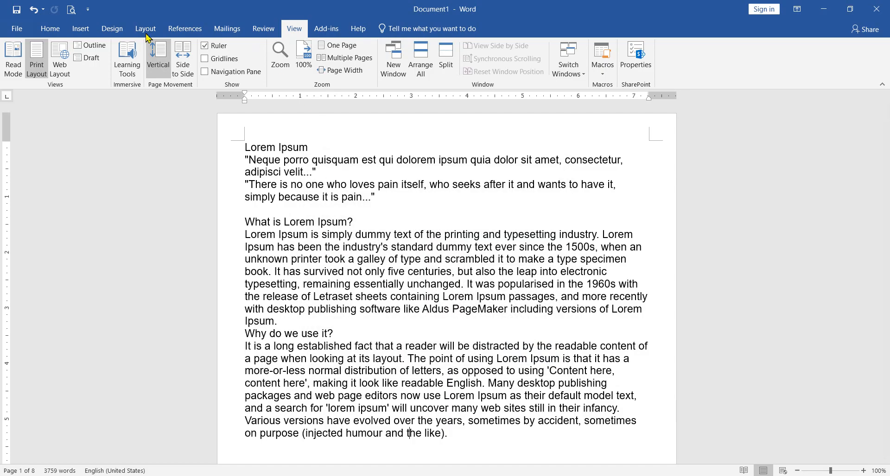
left_click(52, 30)
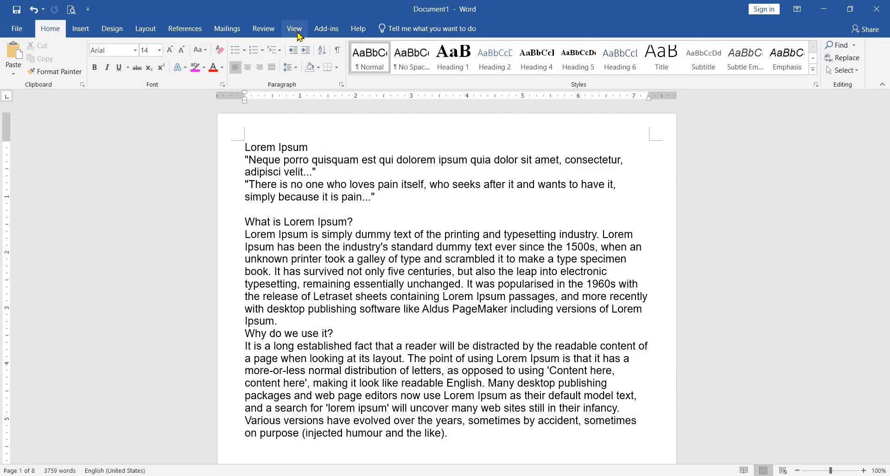
Open the Zoom settings from the current zoom percentage, reposition the dialog, and cancel without changing anything
left_click(878, 471)
left_click_drag(402, 155, 395, 175)
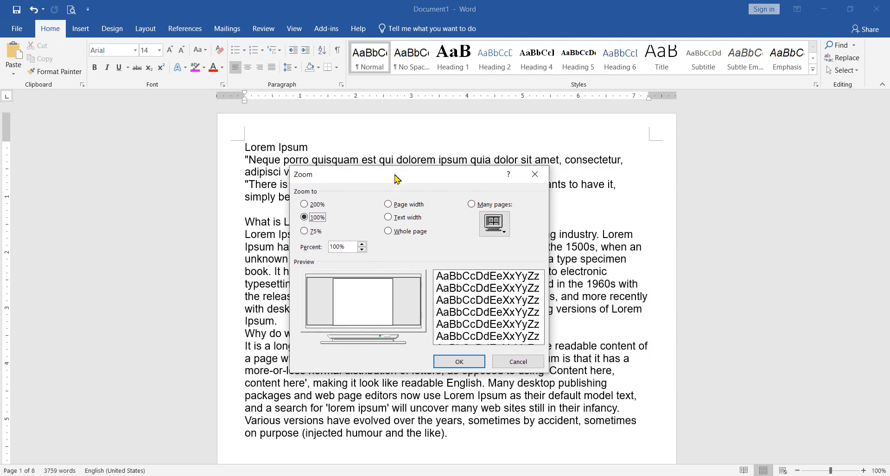
left_click(520, 364)
Set the document zoom to the 75% preset in the Zoom settings
left_click(294, 29)
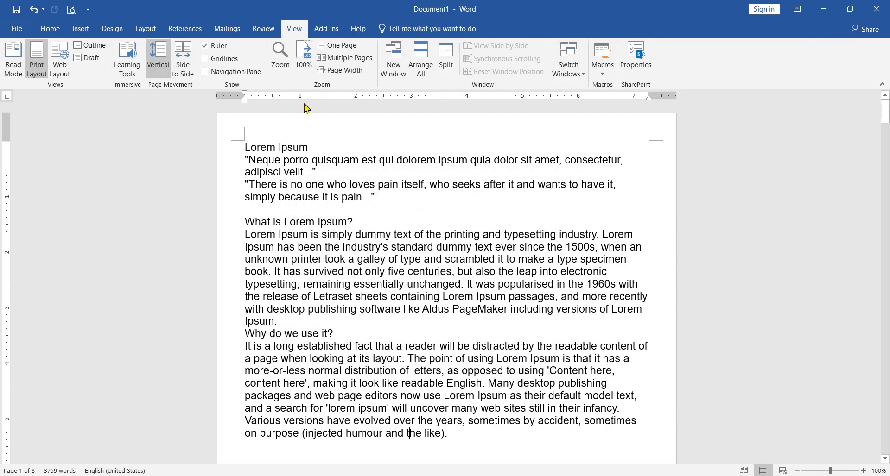
left_click(281, 67)
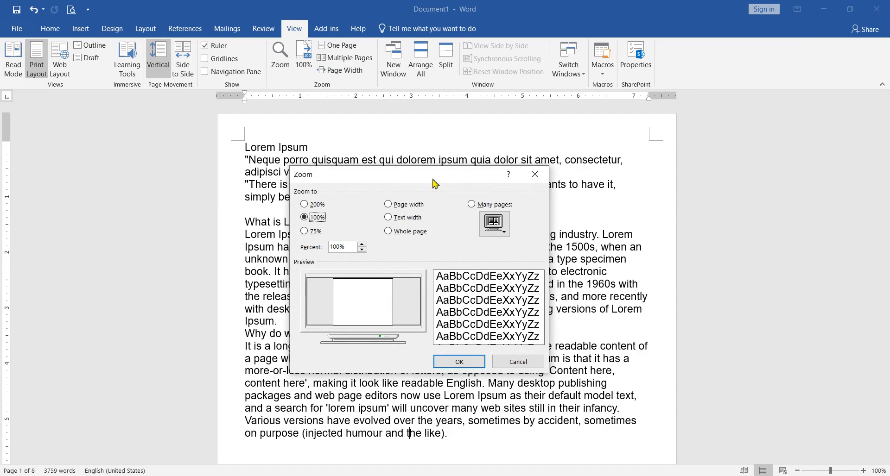
left_click_drag(406, 177, 466, 178)
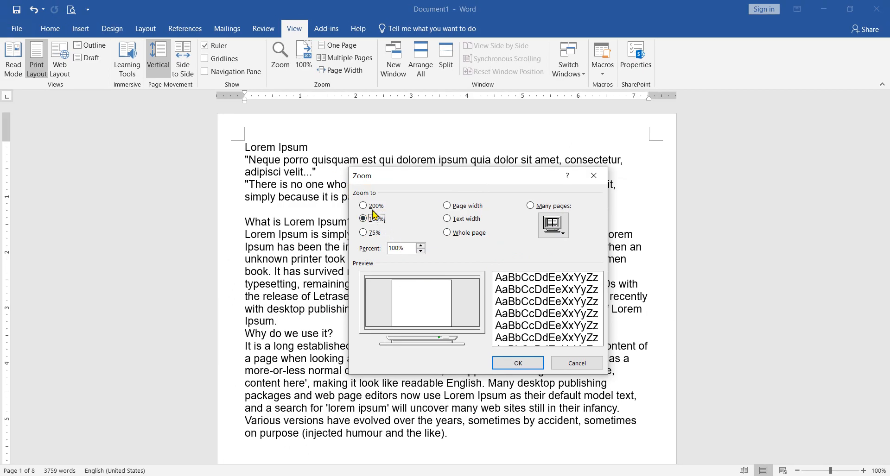
left_click(364, 233)
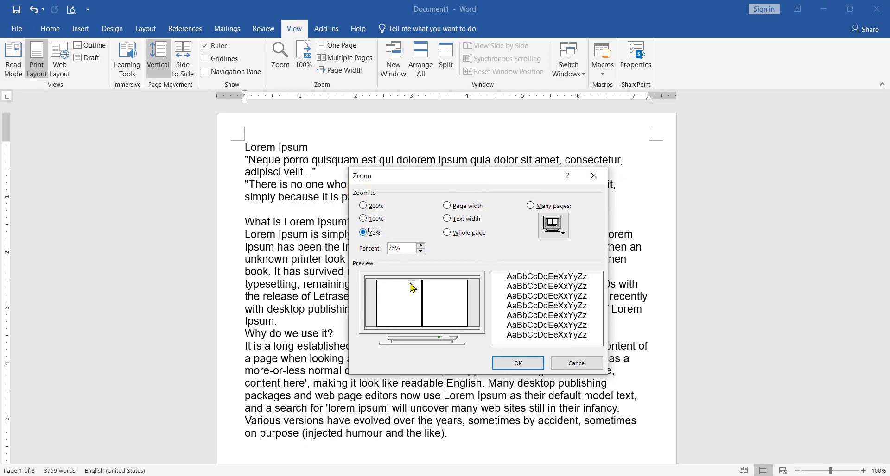
left_click(515, 364)
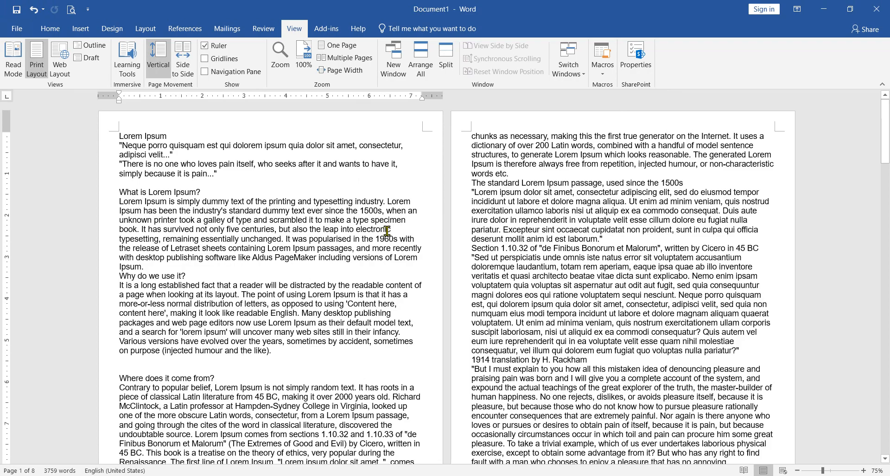
Set the document zoom to the 200% preset
left_click(280, 58)
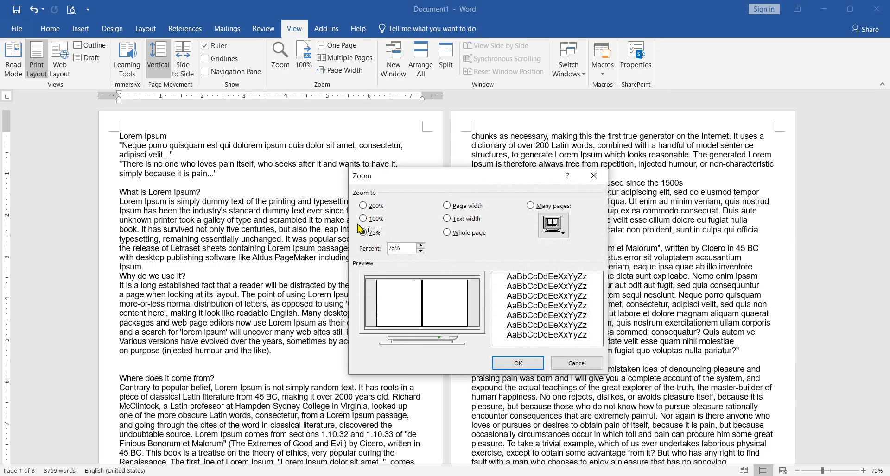
left_click(363, 206)
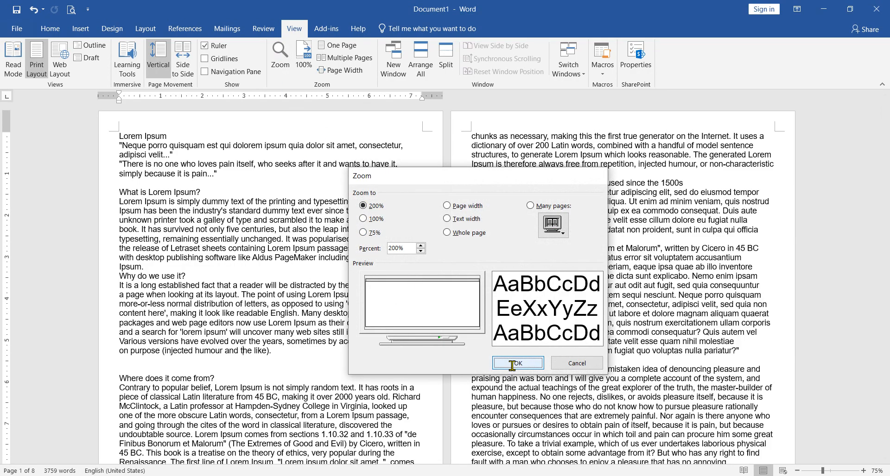
left_click(515, 364)
Enter a custom zoom of 150% for the document in the Zoom settings
left_click(279, 58)
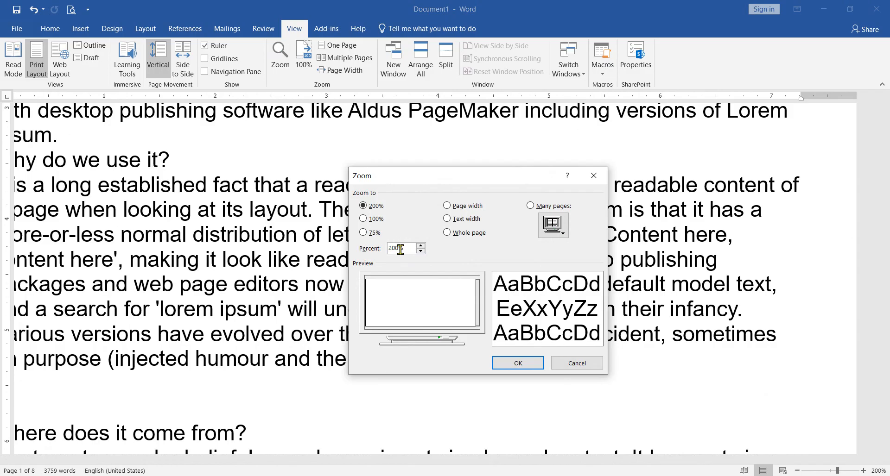
left_click_drag(410, 249, 337, 251)
type("150")
key("Return")
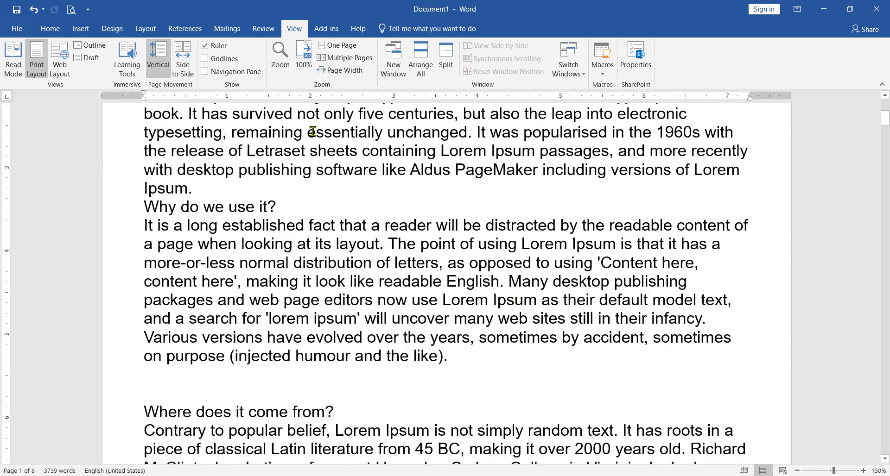
Reduce the document view to a custom zoom of 50% in the Zoom settings
left_click(280, 53)
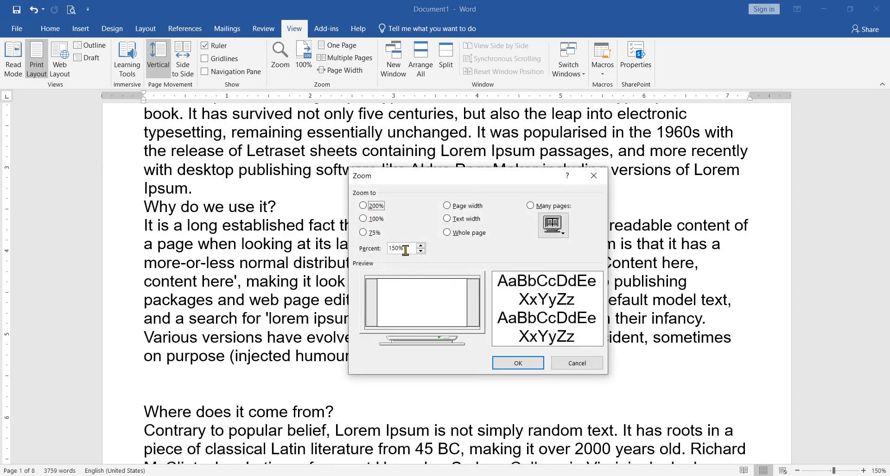
left_click_drag(408, 249, 367, 247)
type("5")
key("Return")
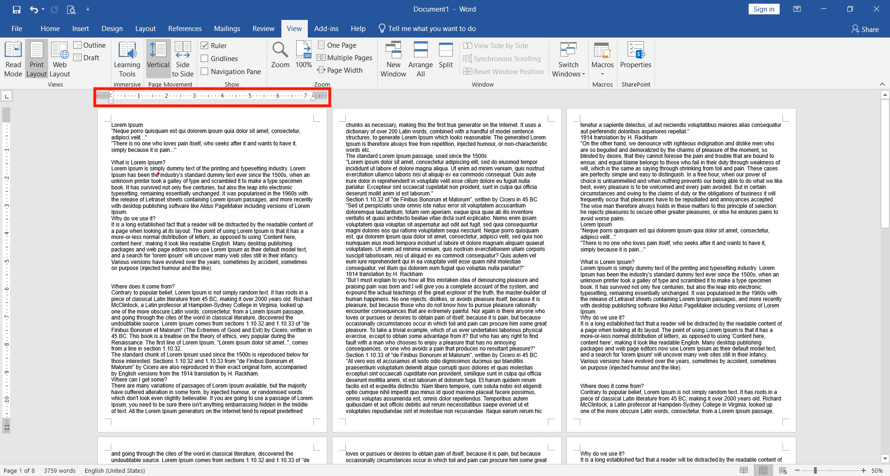
Place the cursor in each of the first three pages in turn to examine how the ruler follows the active page
left_click(387, 212)
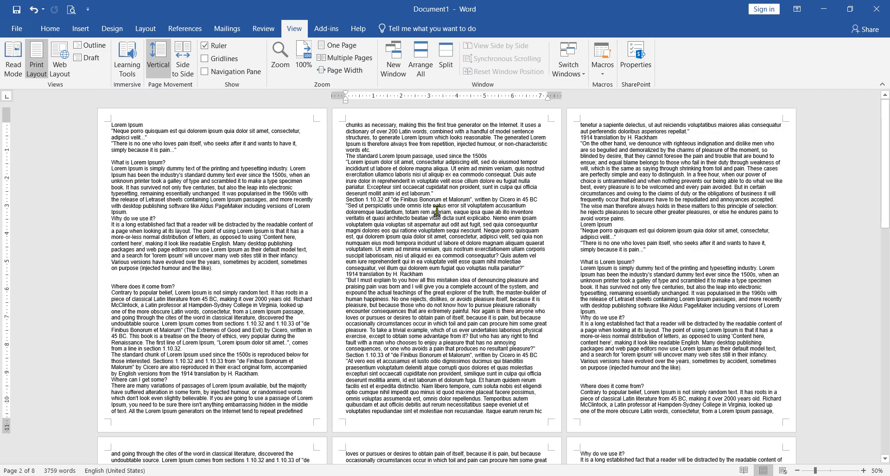
left_click(684, 219)
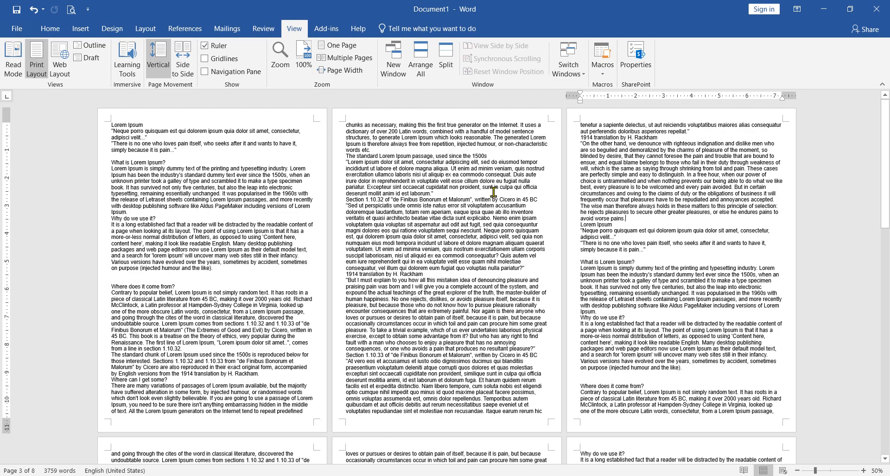
left_click(442, 194)
left_click(192, 214)
left_click(418, 226)
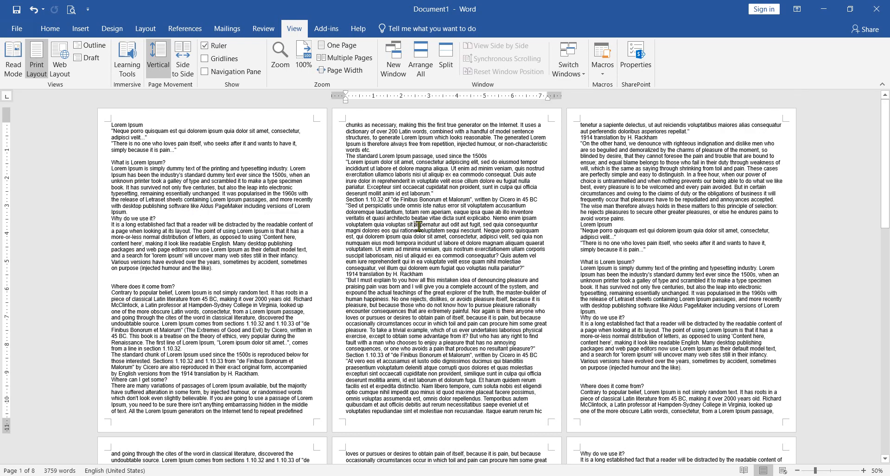
left_click(646, 253)
left_click(426, 212)
left_click(220, 195)
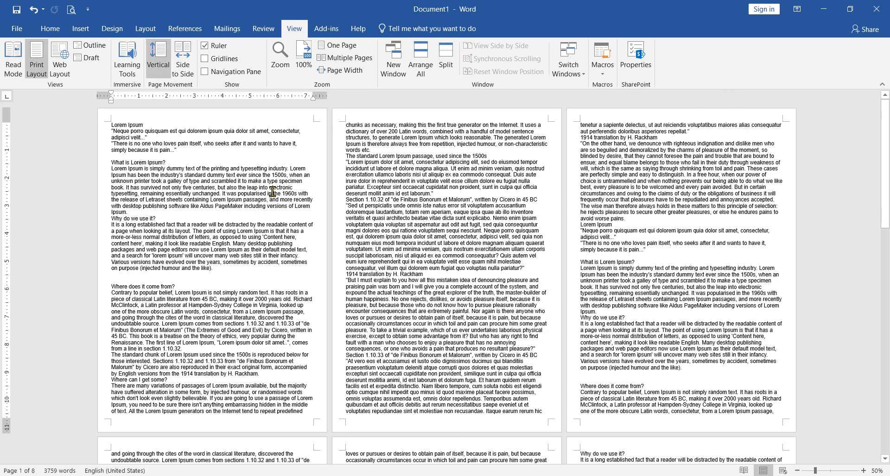
Set the document zoom back to the 100% preset in the Zoom settings
left_click(280, 56)
left_click(375, 220)
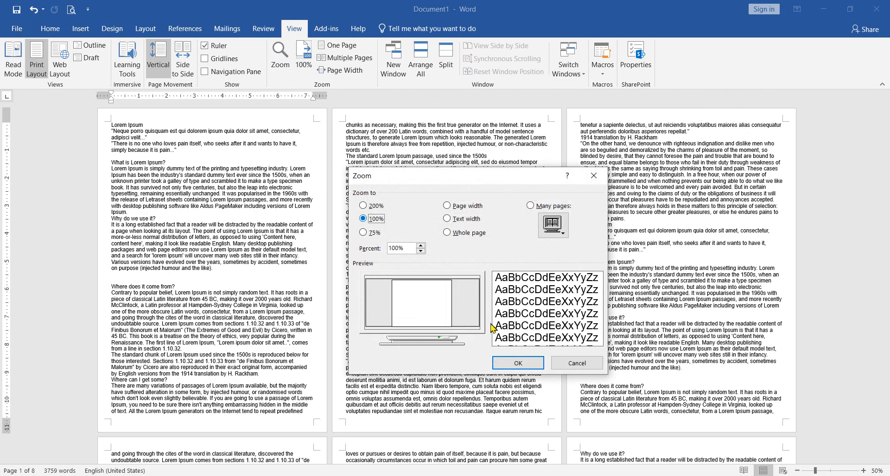
left_click(518, 363)
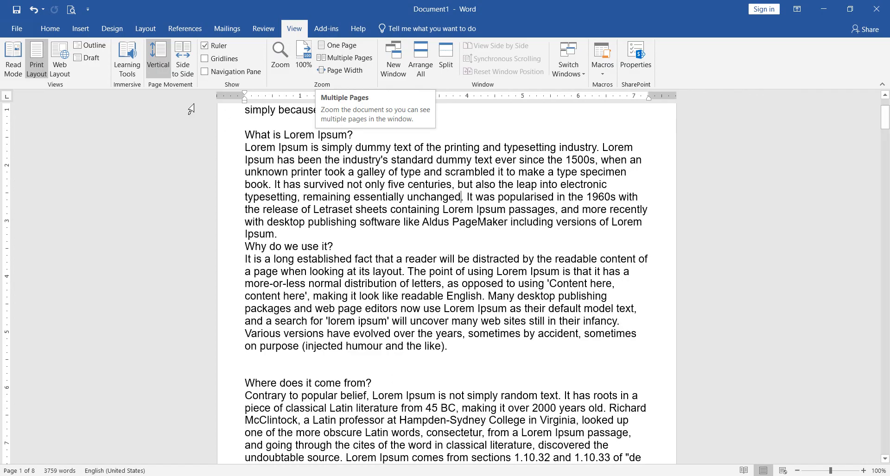
Apply a custom zoom percentage of 50% to the document again
left_click(280, 58)
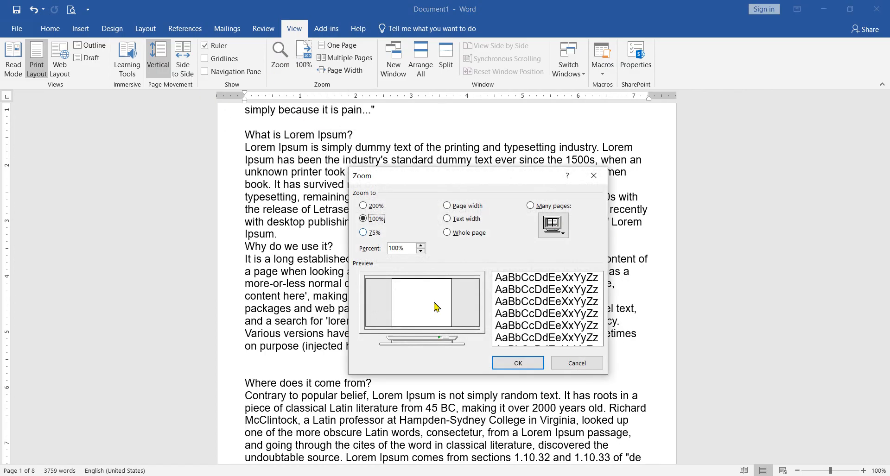
left_click_drag(410, 251, 386, 249)
type("50")
key("Return")
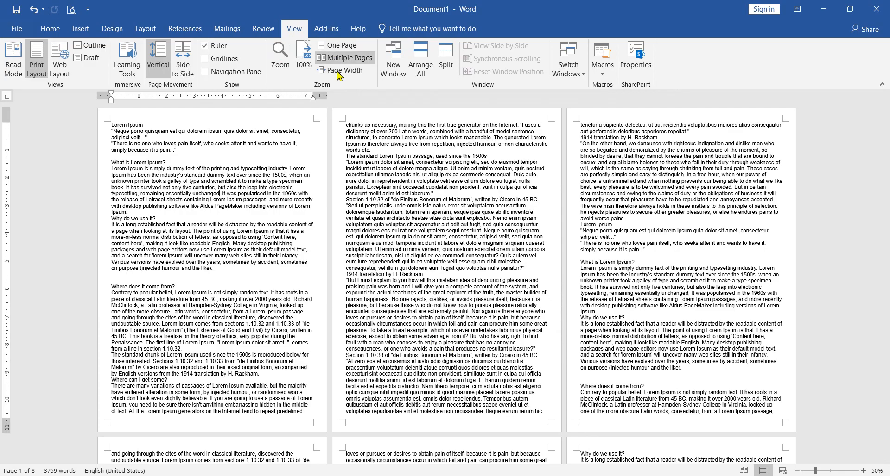
Zoom the document to One Page, look through the following pages, and return to the first page
left_click(337, 46)
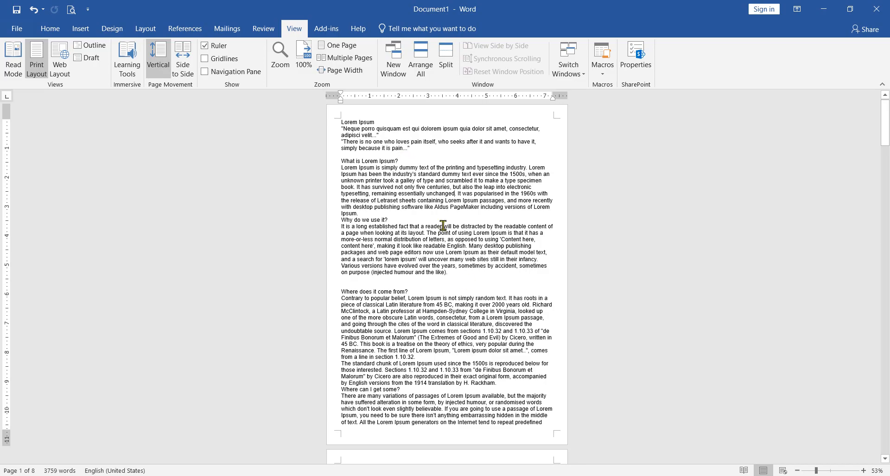
scroll(464, 229, "down", 8)
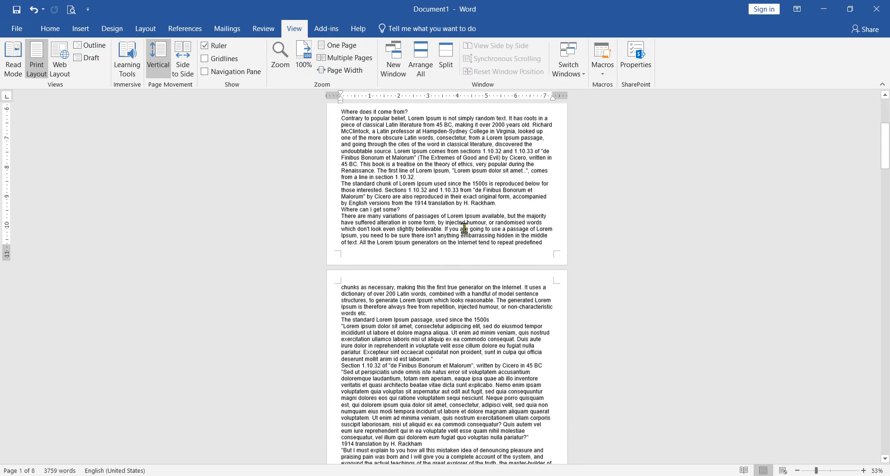
scroll(464, 228, "down", 15)
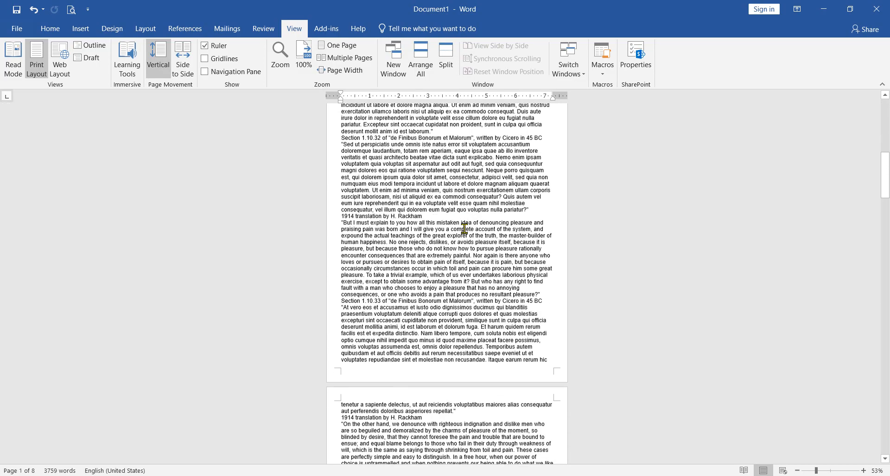
scroll(435, 195, "up", 11)
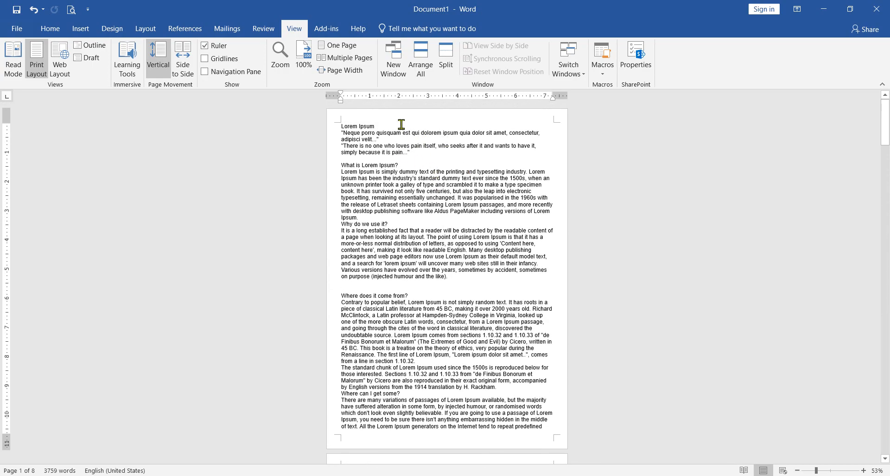
Zoom the document to Multiple Pages and switch it to Page Width
left_click(338, 60)
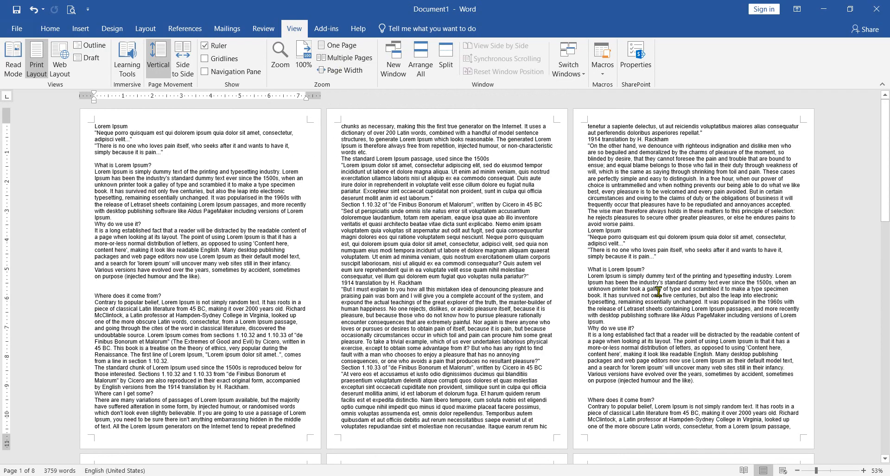
left_click(341, 71)
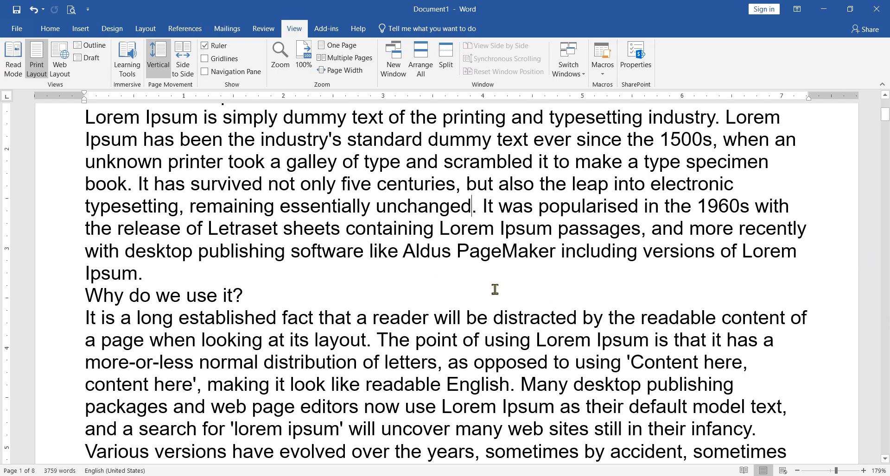
Show multiple pages once more and reset the document zoom to 100%
left_click(343, 58)
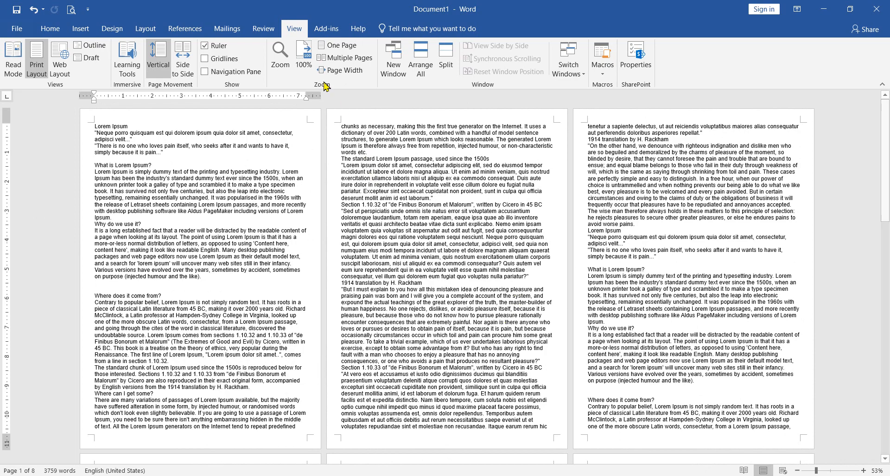
left_click(305, 54)
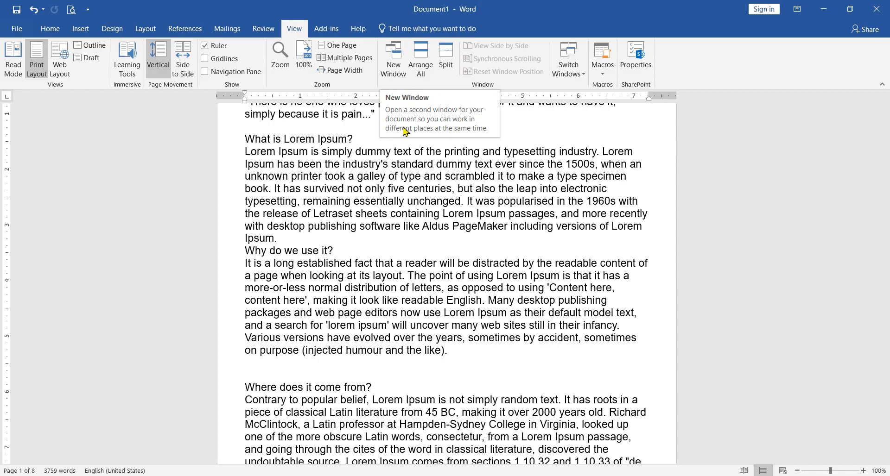
Open a second window of the document and restore it from full screen to a smaller size
left_click(393, 58)
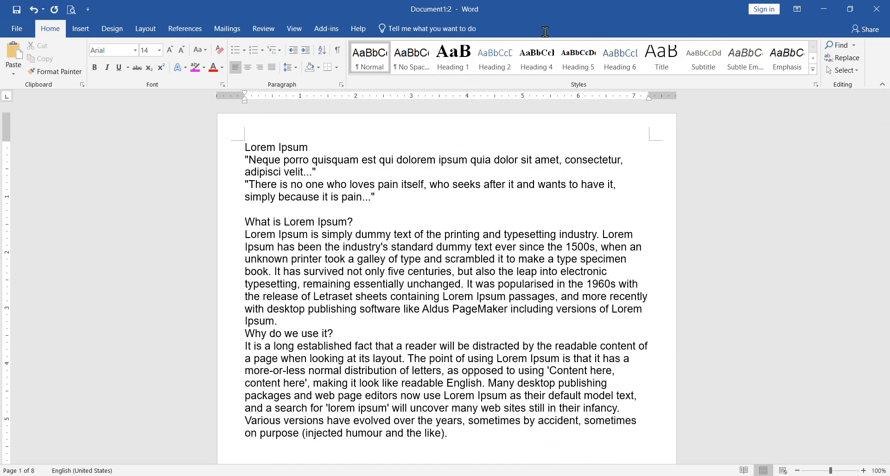
double_click(637, 18)
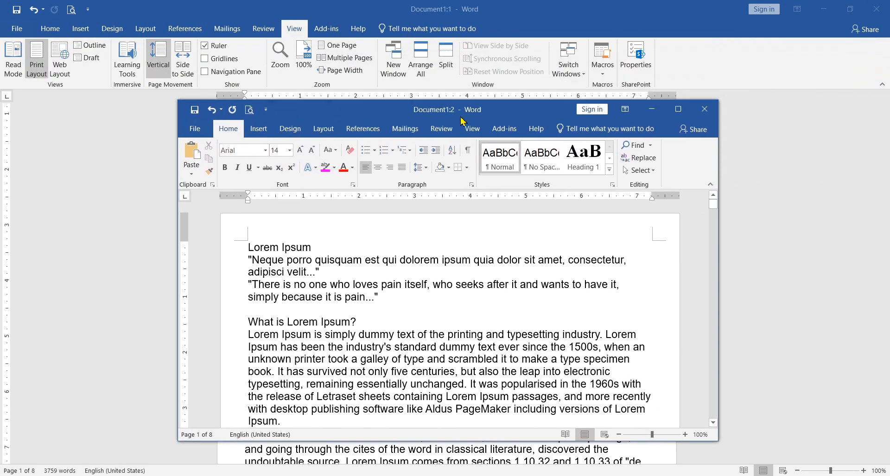
Bring the Document1:1 window to the front and switch back to the Document1:2 window
left_click(656, 14)
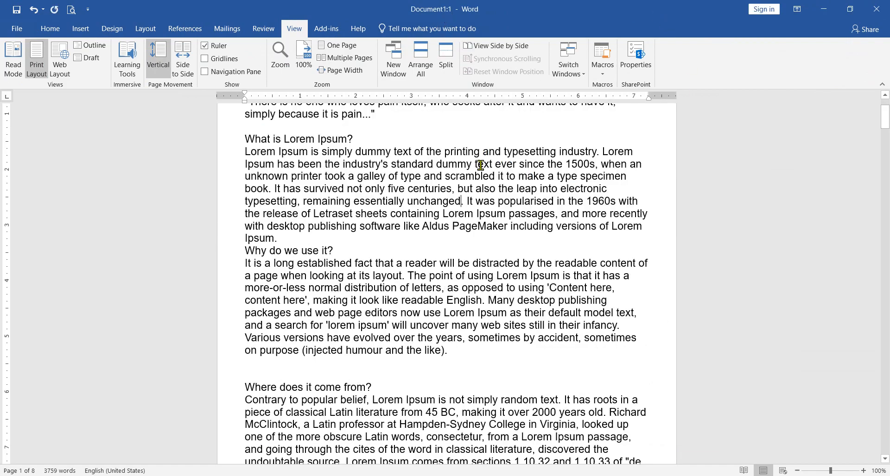
left_click(436, 475)
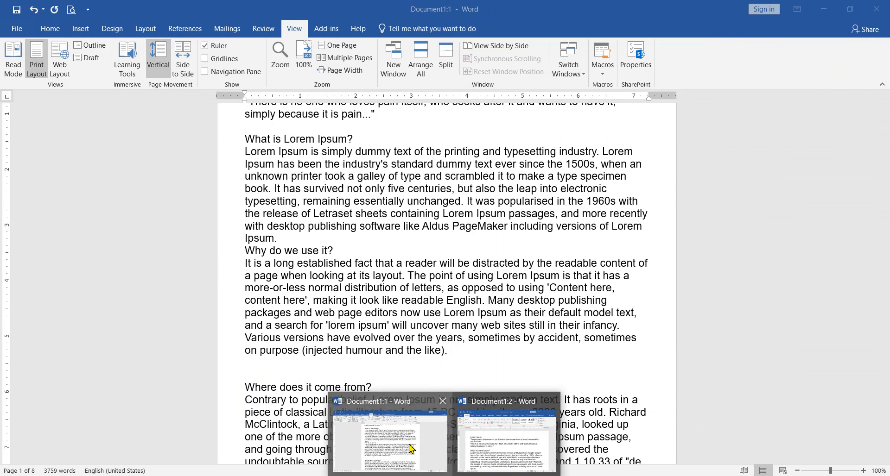
left_click(506, 440)
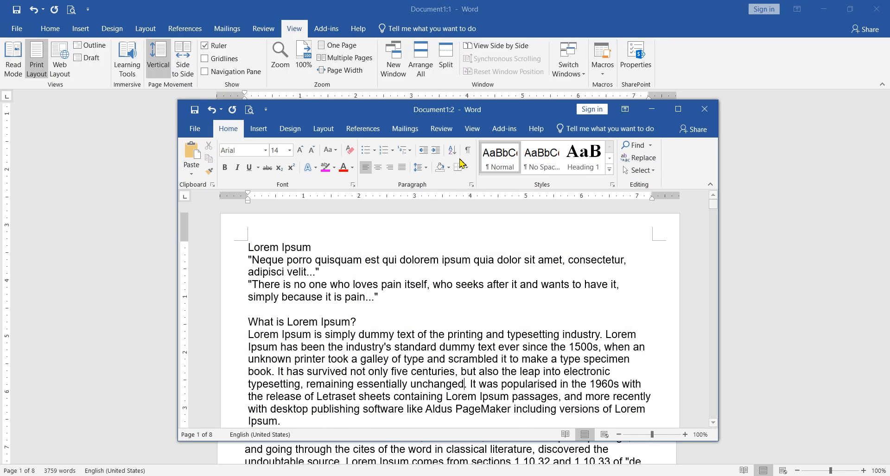
Maximize the Document1:2 window and switch to the Document1:1 window
left_click(684, 110)
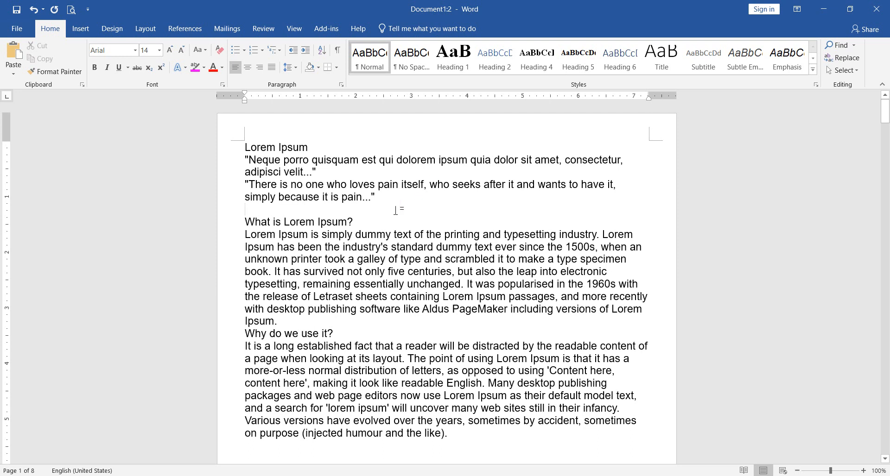
mouse_move(445, 473)
left_click(405, 445)
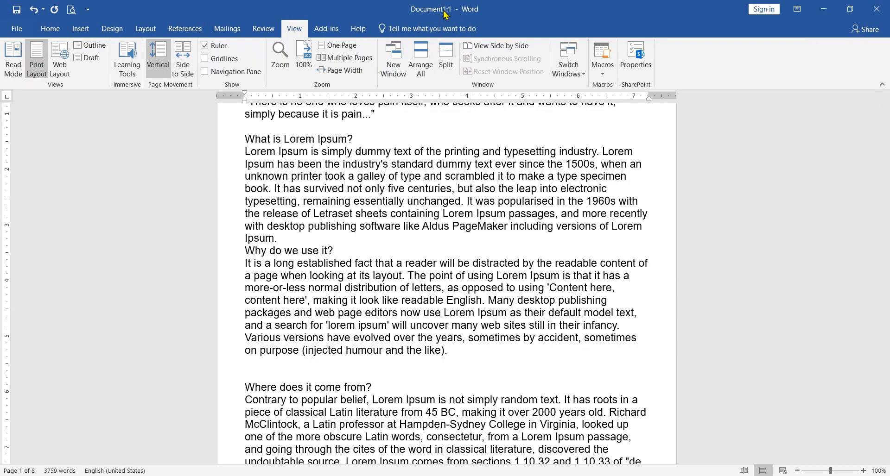
Switch to the Document1:2 window and delete the word "Ipsum" from the heading "What is Lorem Ipsum?"
mouse_move(445, 473)
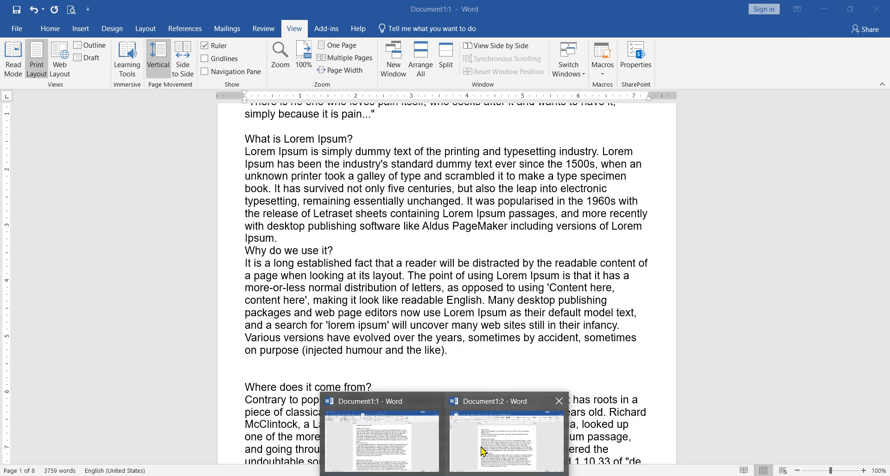
left_click(484, 450)
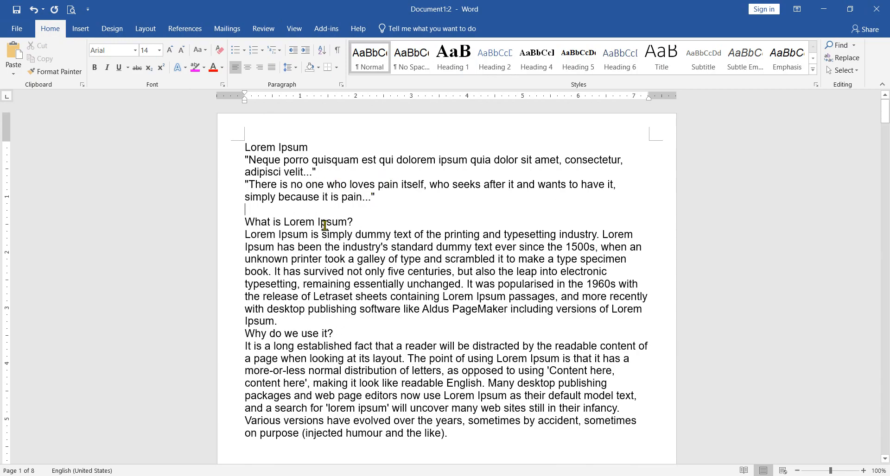
left_click_drag(320, 222, 351, 224)
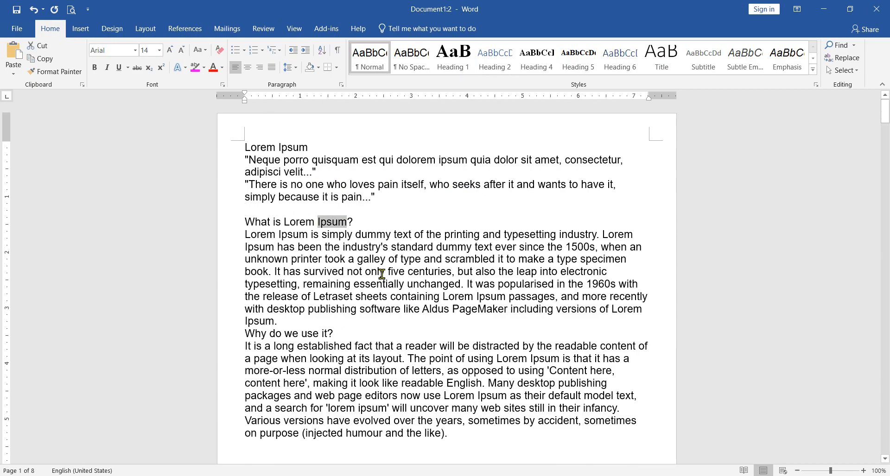
key("Delete")
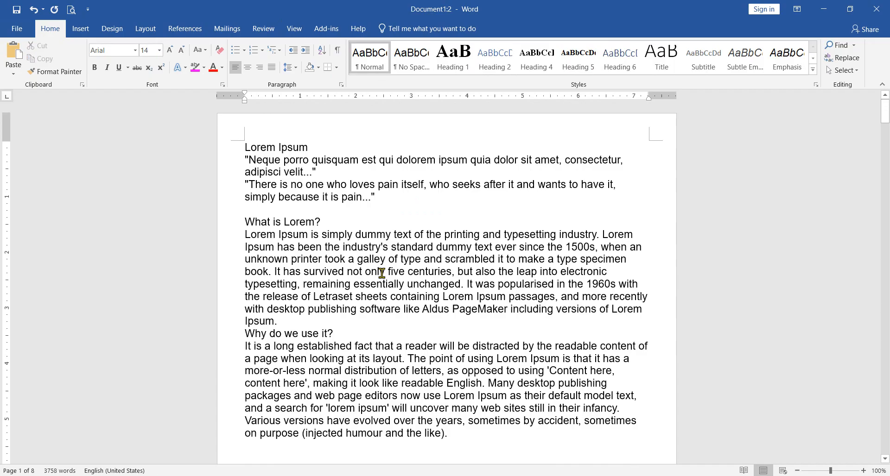
left_click(381, 272)
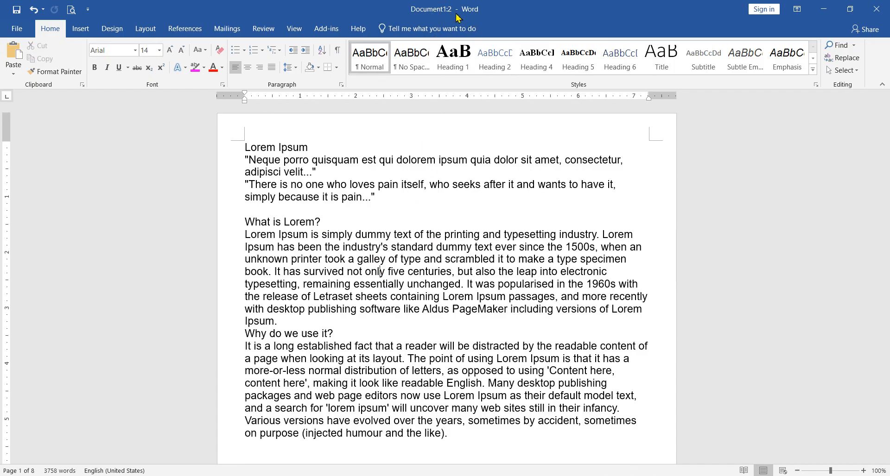
Delete the "Lorem Ipsum" title line in the Document1:1 window and return to the Document1:2 window
left_click(445, 475)
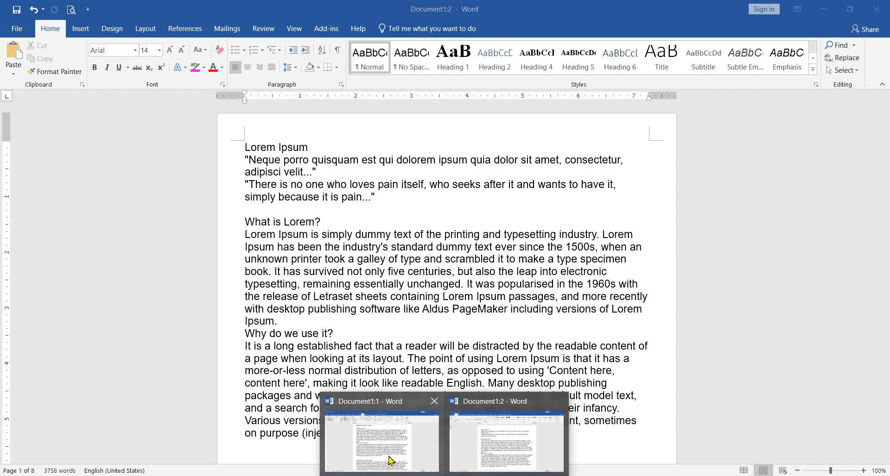
left_click(390, 460)
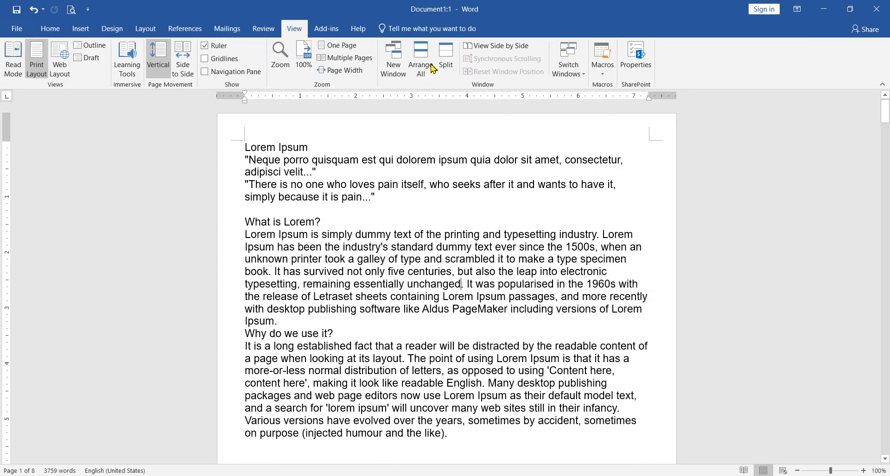
left_click(315, 222)
triple_click(308, 149)
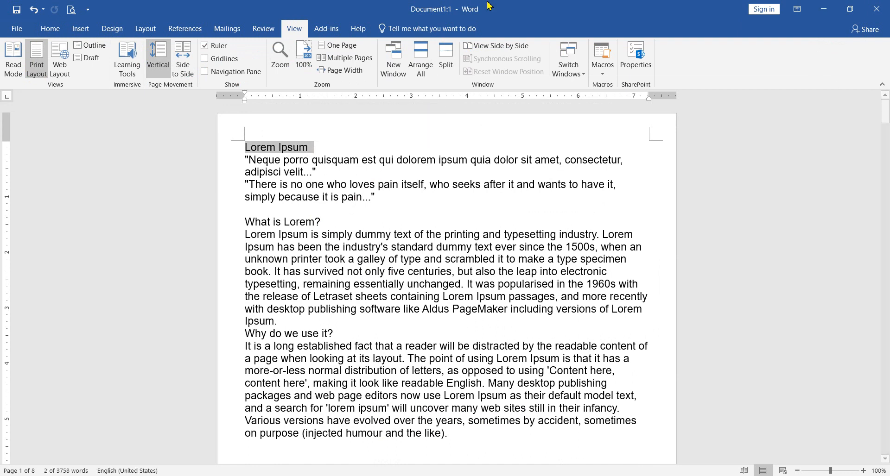
key("Delete")
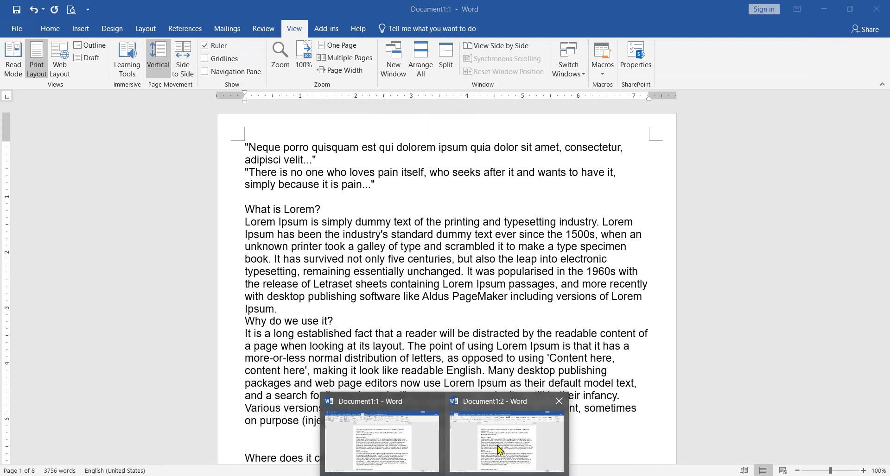
left_click(500, 450)
left_click(248, 148)
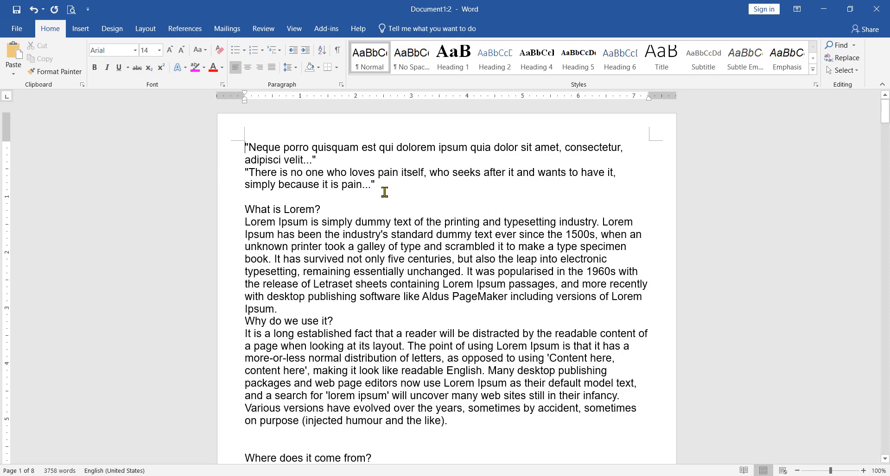
Restore both document windows to smaller sizes, minimize the WhatsApp window behind them and place the two windows apart on the desktop
left_click_drag(615, 10, 663, 75)
left_click_drag(555, 8, 433, 58)
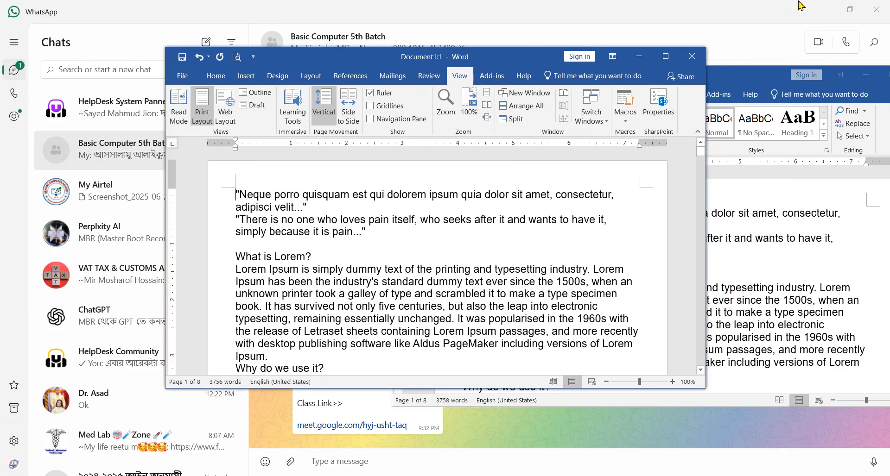
left_click(823, 10)
left_click_drag(487, 63, 377, 83)
left_click_drag(718, 80, 730, 153)
left_click_drag(397, 75, 356, 33)
left_click_drag(555, 369, 503, 442)
Maximize the Document1:1 window, bring Document1:2 to the front and maximize it as well
left_click(462, 34)
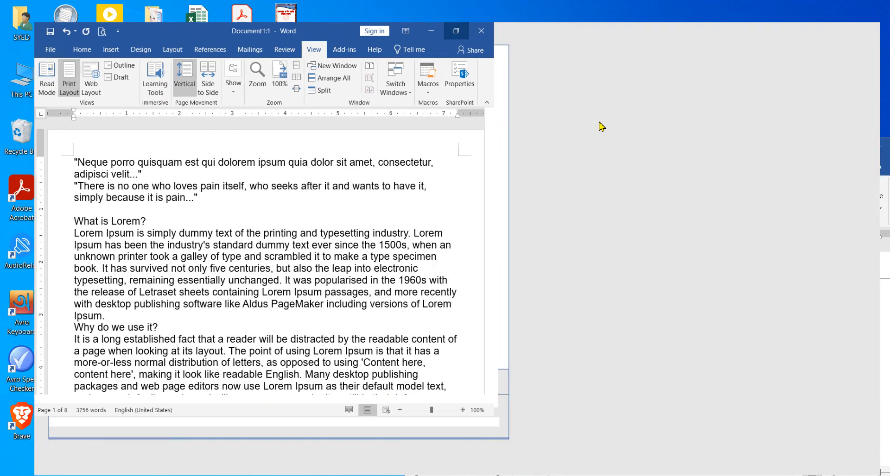
mouse_move(445, 473)
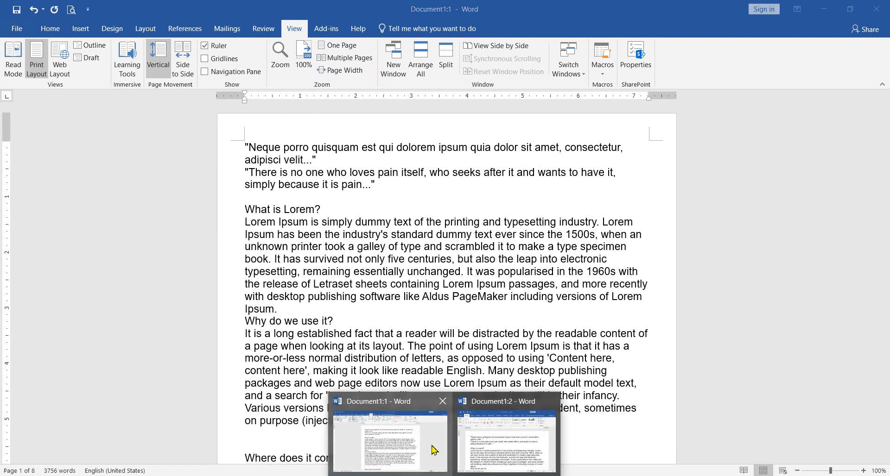
left_click(508, 436)
left_click_drag(736, 150, 638, 76)
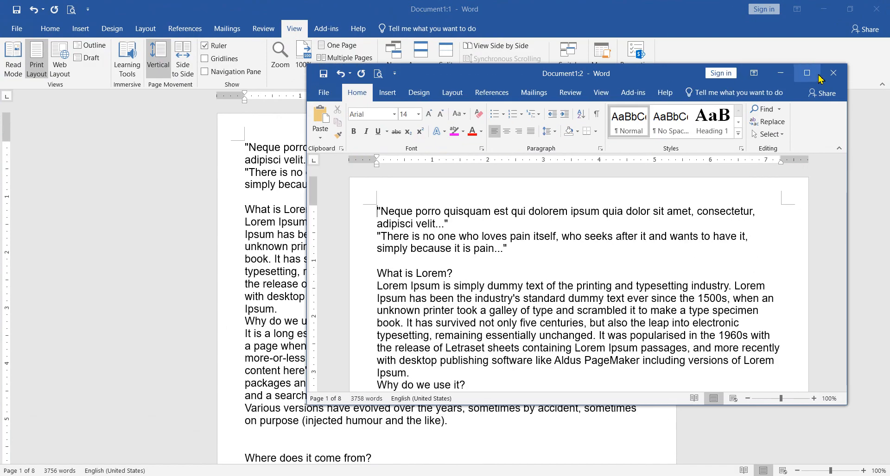
left_click(813, 74)
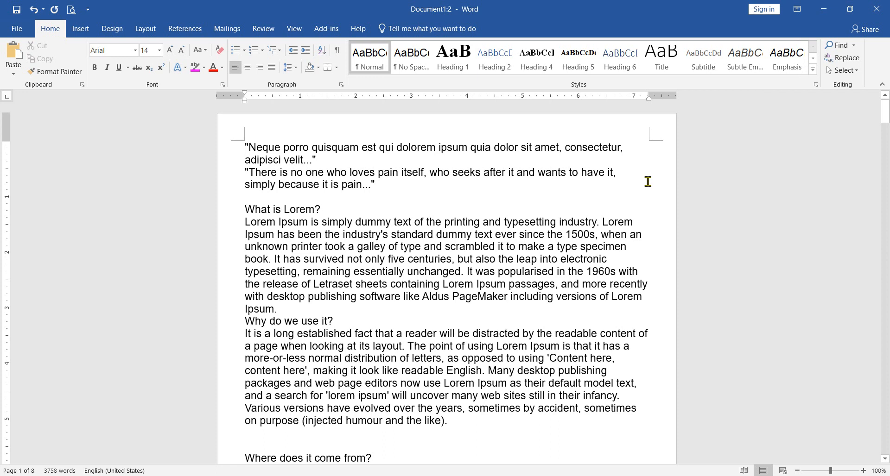
Snap the Document1:2 and Document1:1 windows side by side and set the zoom of both to 80%
key("super+Left")
left_click(605, 139)
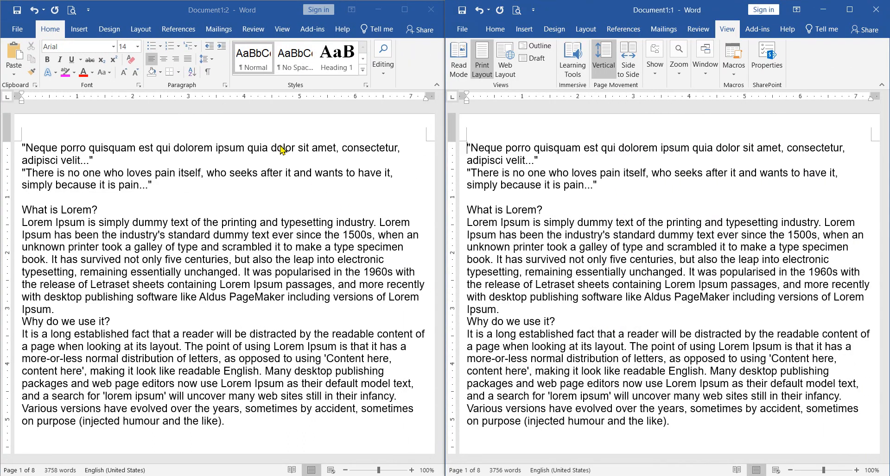
left_click(345, 471)
left_click(344, 471)
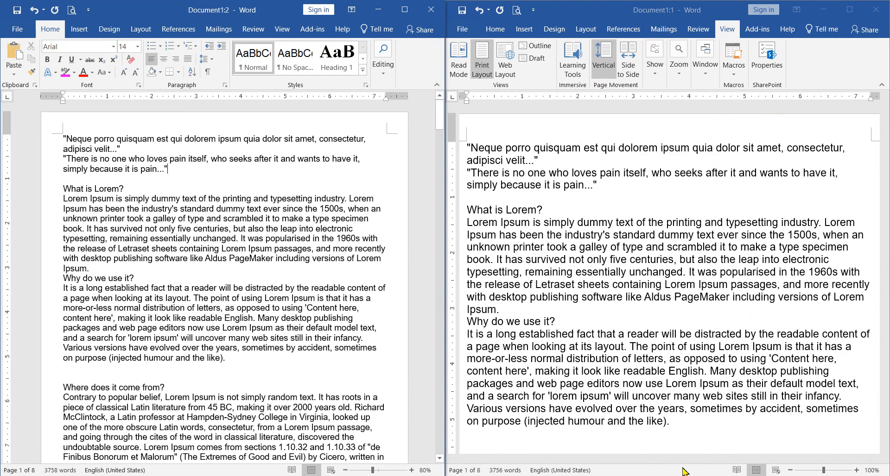
left_click(791, 471)
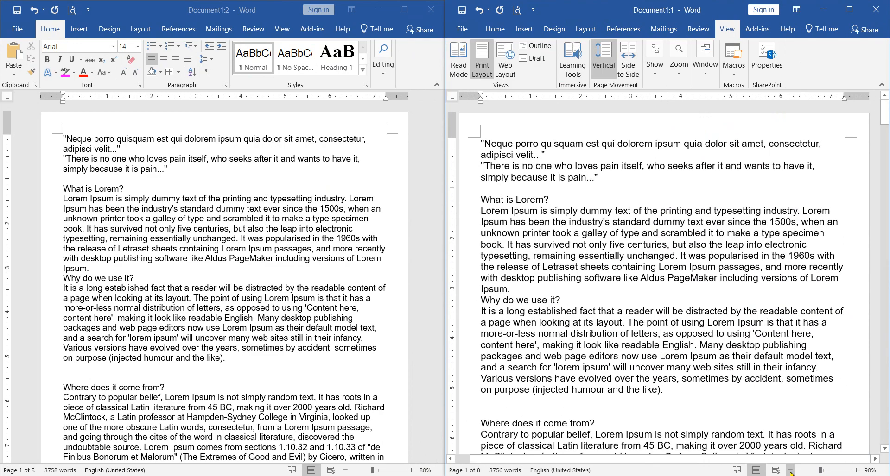
left_click(790, 471)
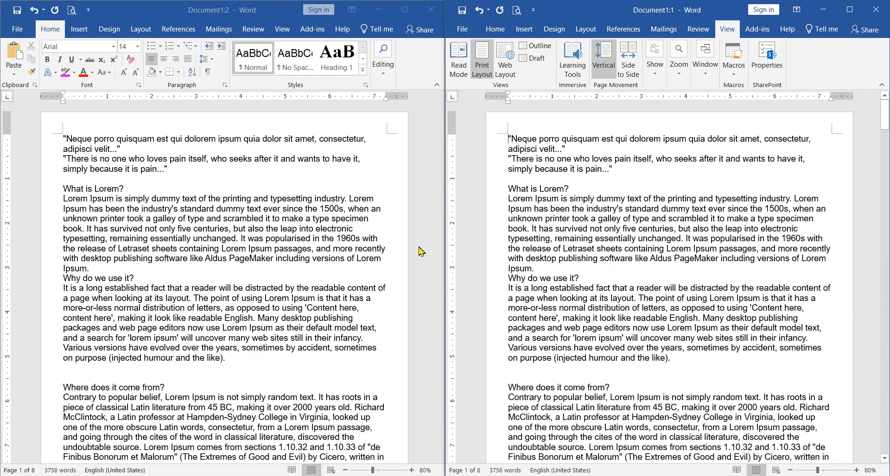
Delete the words "What is Lorem" from the heading in Document1:2, keeping the question mark
left_click(83, 194)
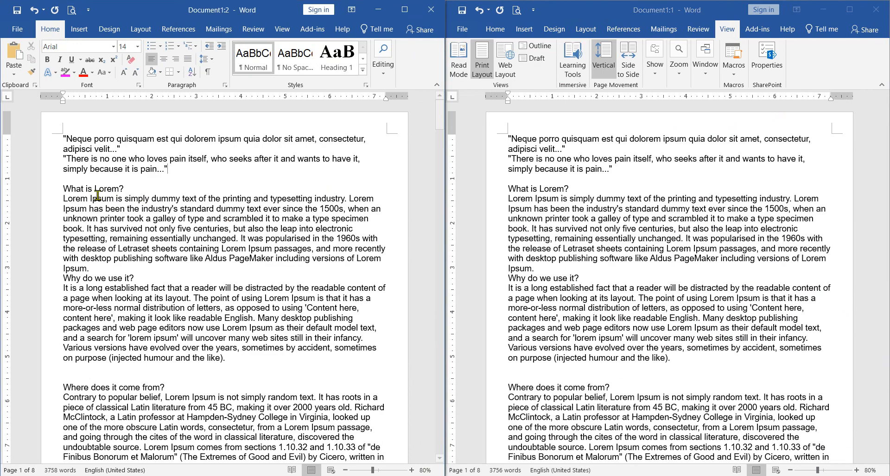
left_click_drag(65, 191, 114, 195)
key("Delete")
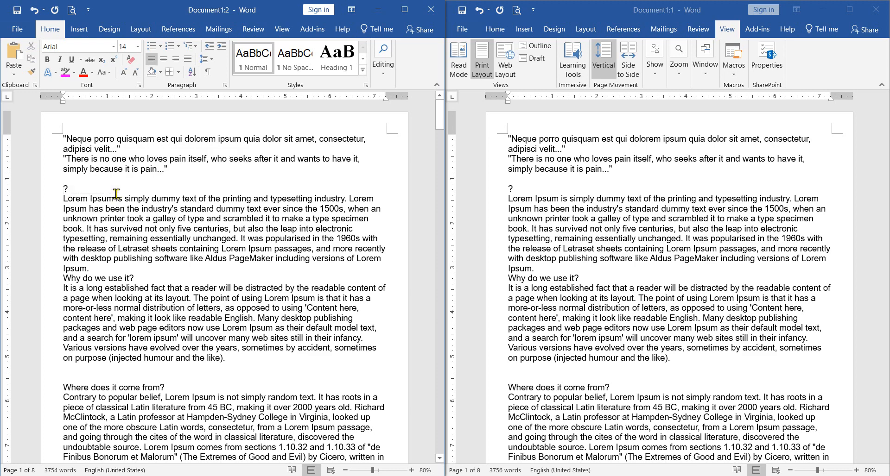
left_click(521, 192)
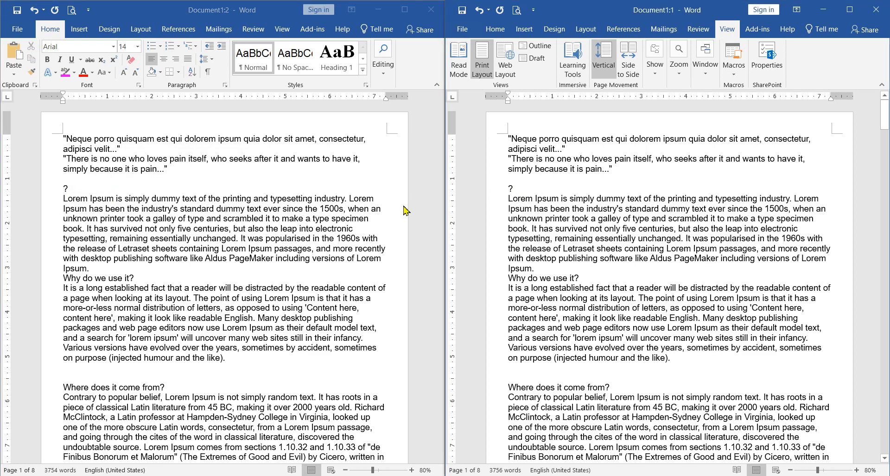
left_click(149, 202)
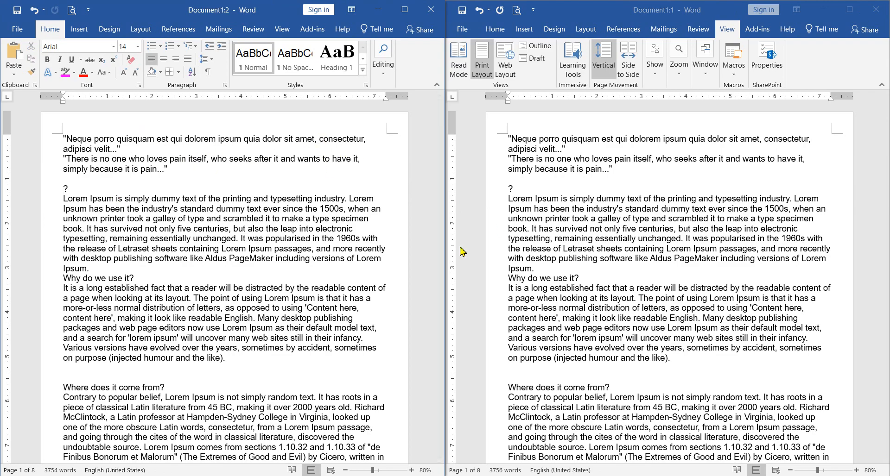
Close the Document1:2 window and maximize the remaining document window
scroll(582, 272, "down", 6)
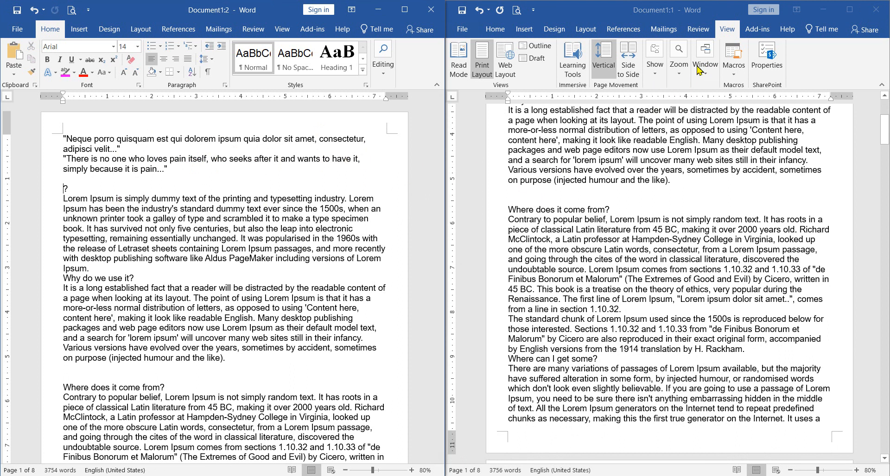
left_click(430, 14)
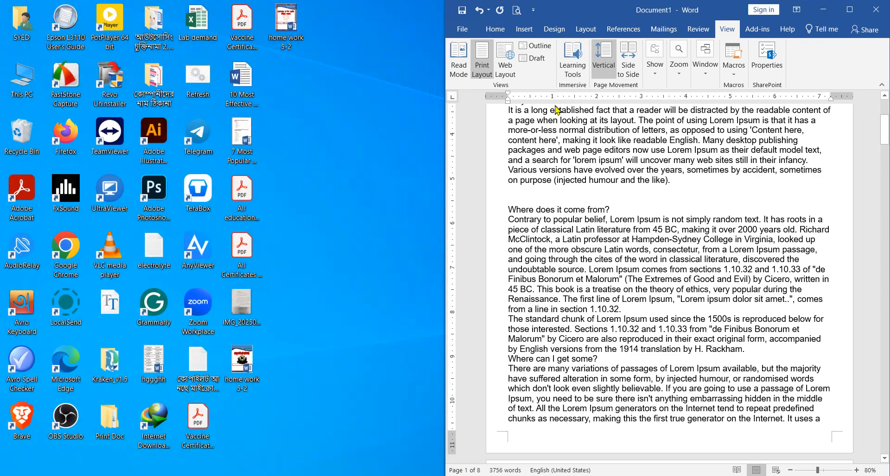
left_click(852, 10)
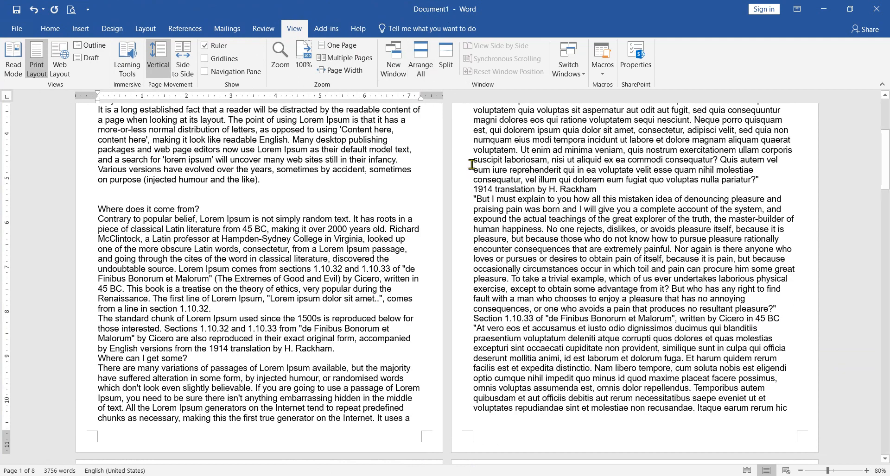
Show the document in One Page zoom and reset the zoom to 100%
left_click(342, 49)
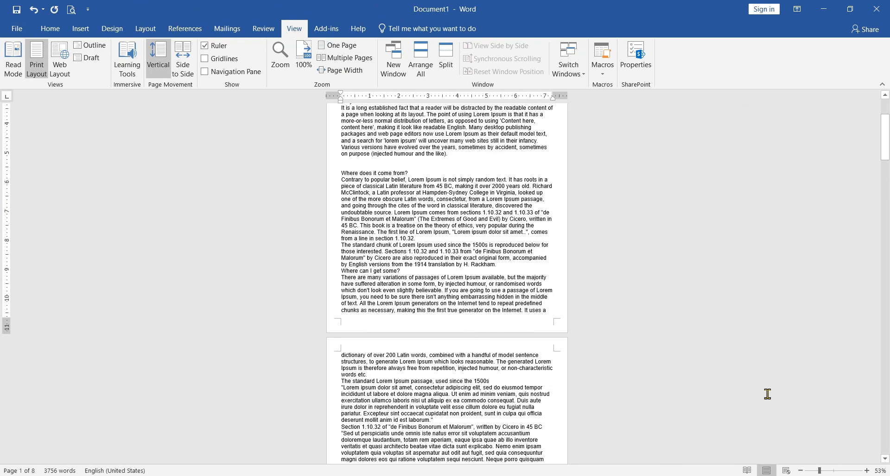
left_click(304, 56)
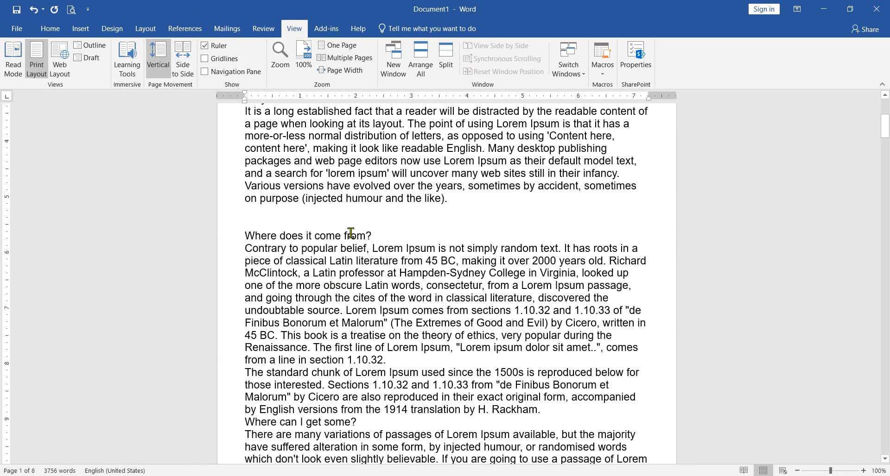
Create a new blank document and fill it with sample text using =rand()
left_click(21, 29)
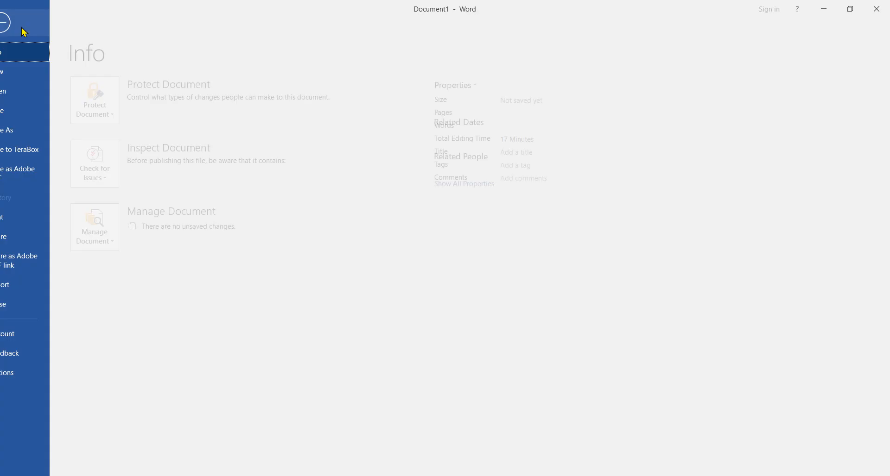
left_click(21, 73)
left_click(153, 215)
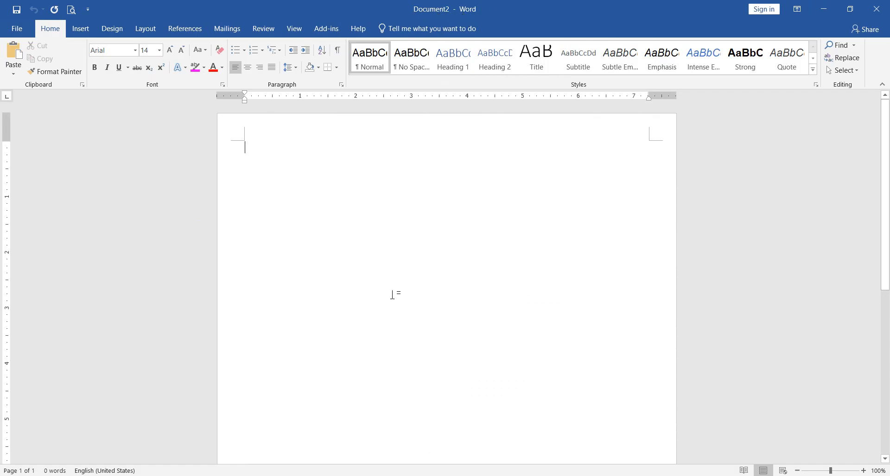
type("=rand()")
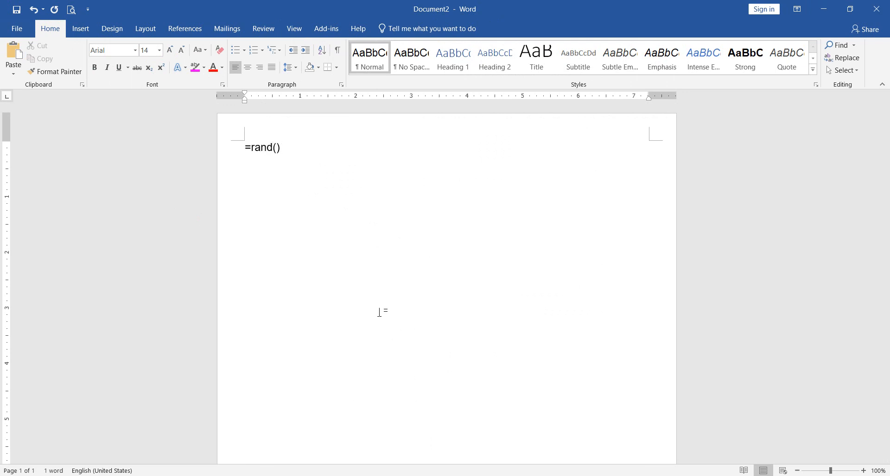
key("Return")
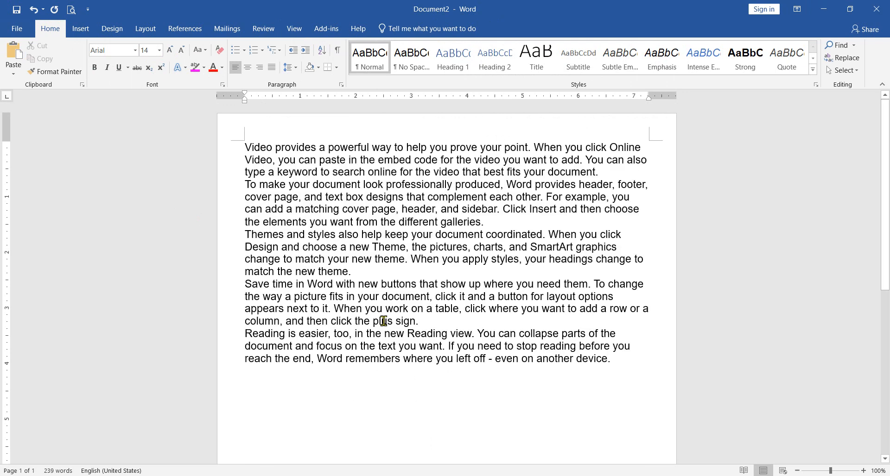
key("ctrl+a")
left_click(341, 282)
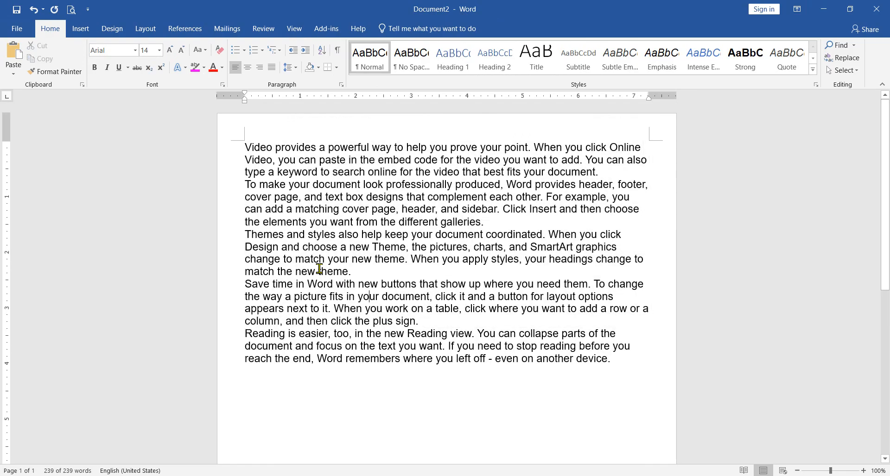
left_click(245, 247)
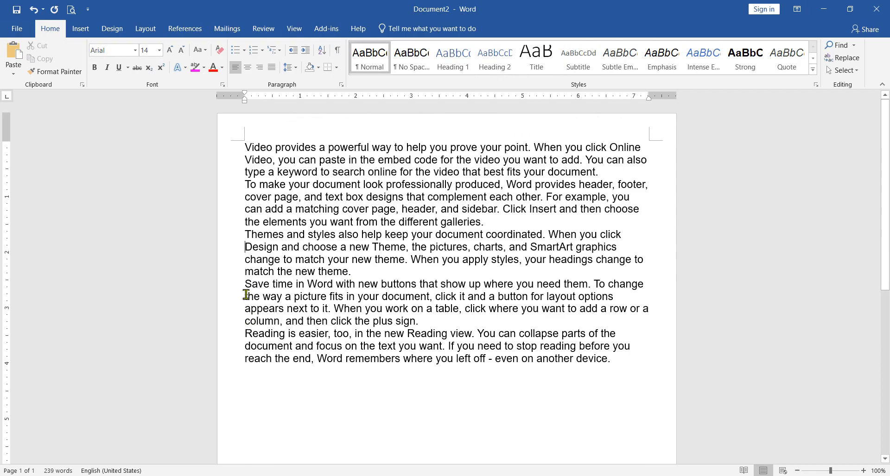
key("Return")
key("BackSpace")
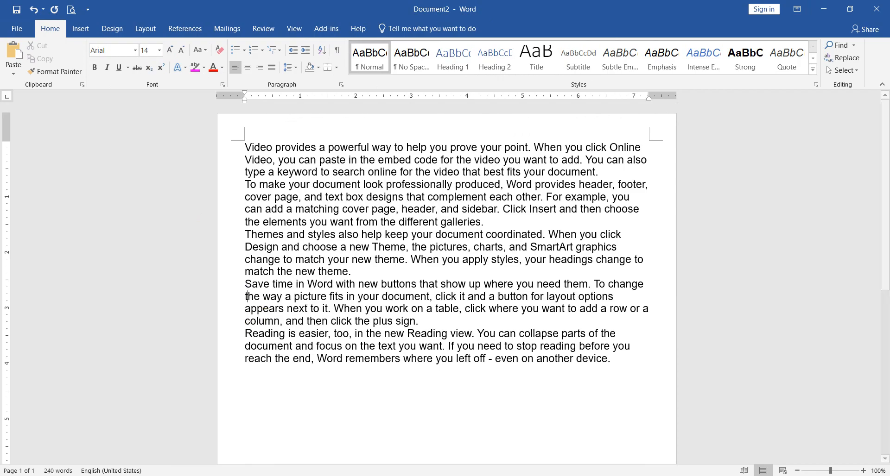
Insert blank lines before the text beginning "Save time in Word", "Design and choose a new Theme" and "Reading is easier"
left_click(249, 288)
key("Return")
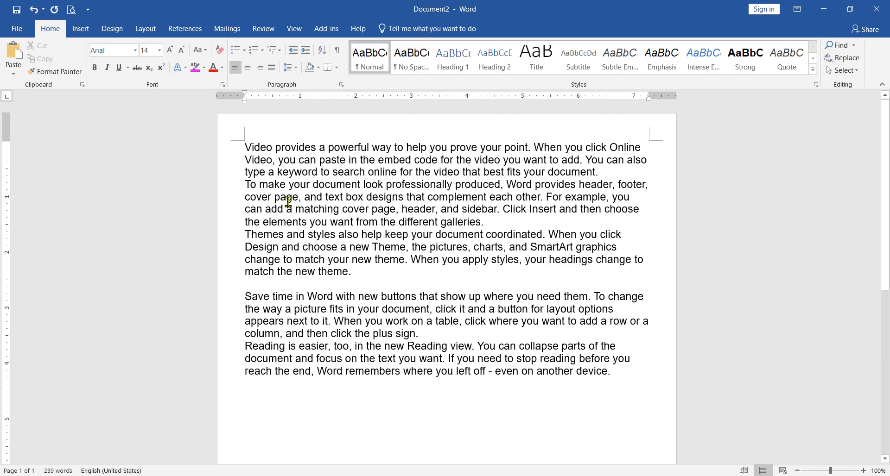
left_click(247, 249)
key("Return")
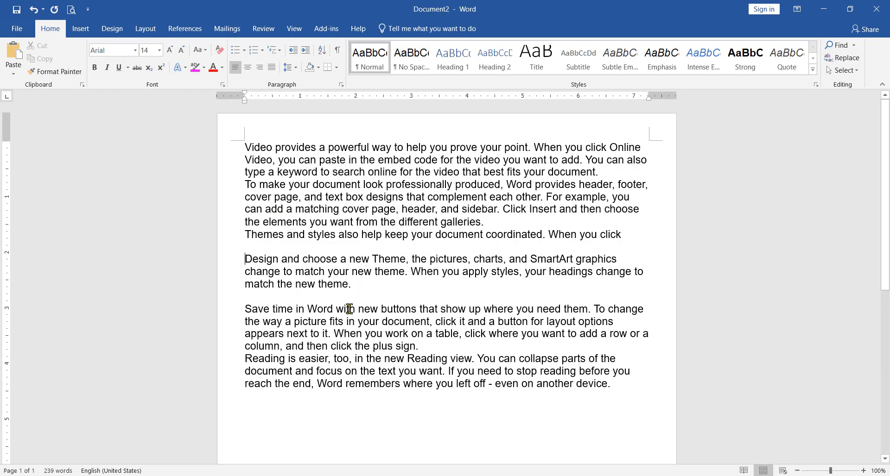
left_click(245, 359)
key("Return")
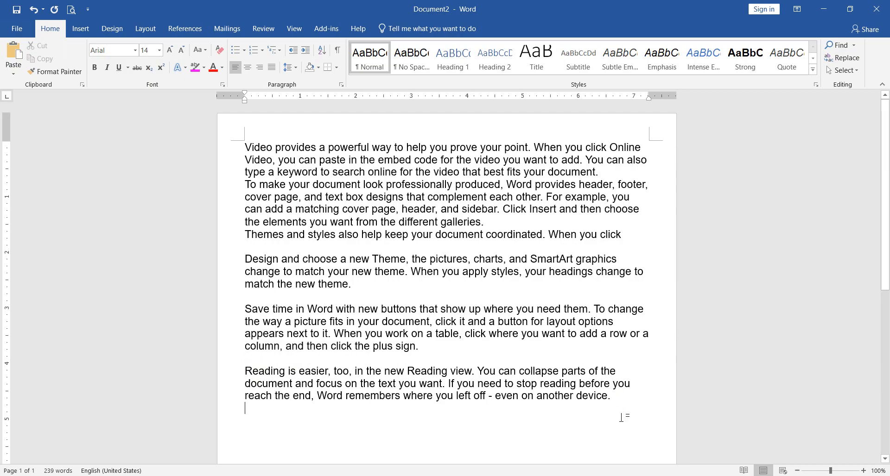
Copy the entire sample text and paste it three times at the end of Document2 after a blank line
key("ctrl+a")
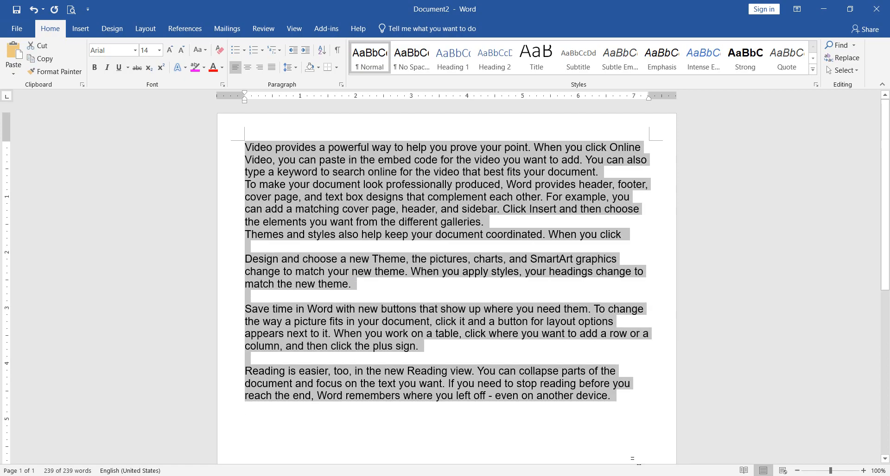
left_click(633, 426)
key("Return")
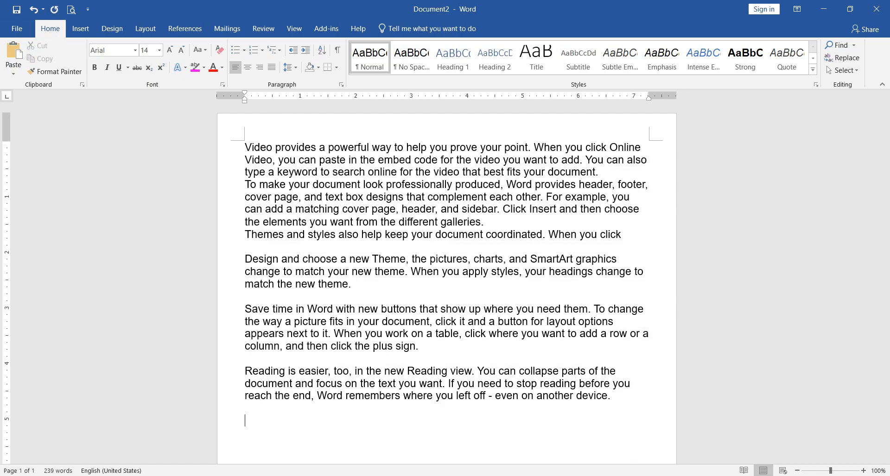
key("ctrl+v")
key("ctrl+v")
key("ctrl+v")
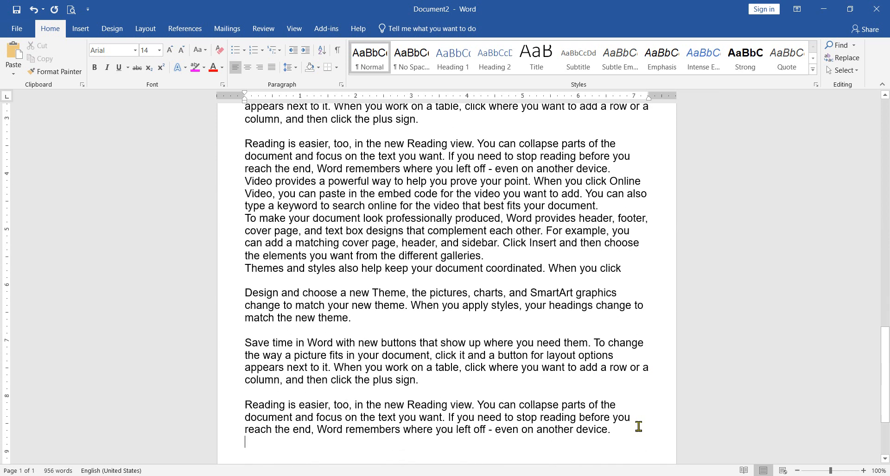
scroll(502, 230, "up", 15)
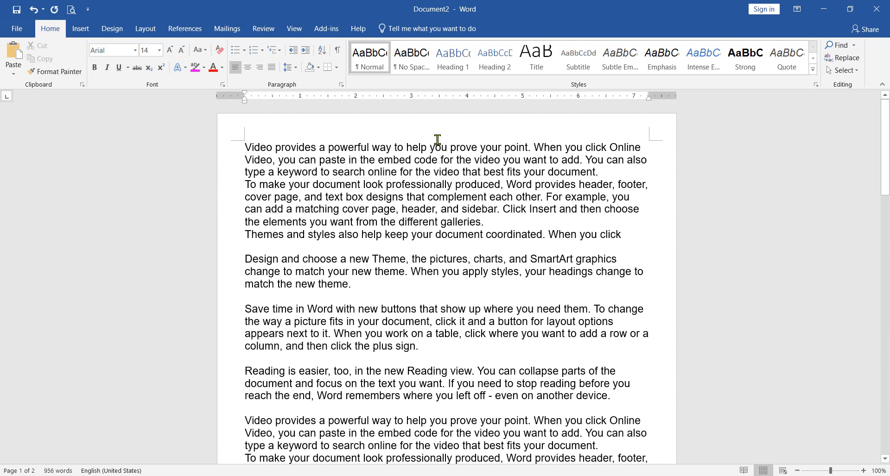
Undo the last paste from a new second window of Document2 and close that window
left_click(294, 28)
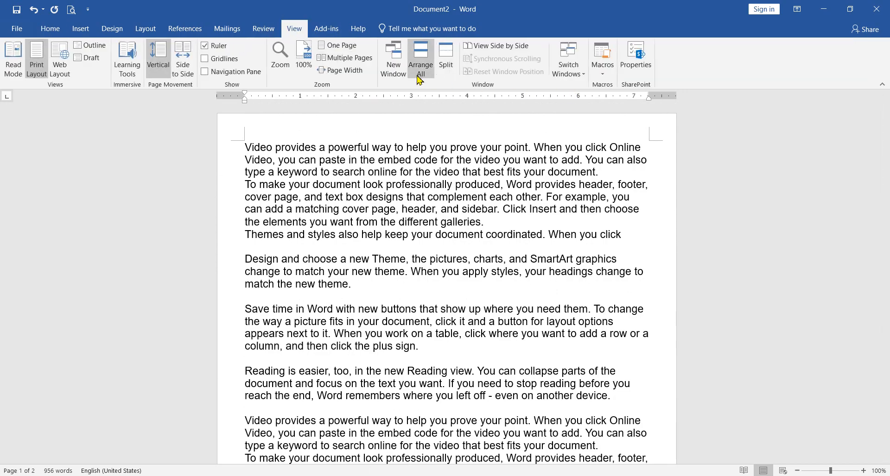
left_click(395, 65)
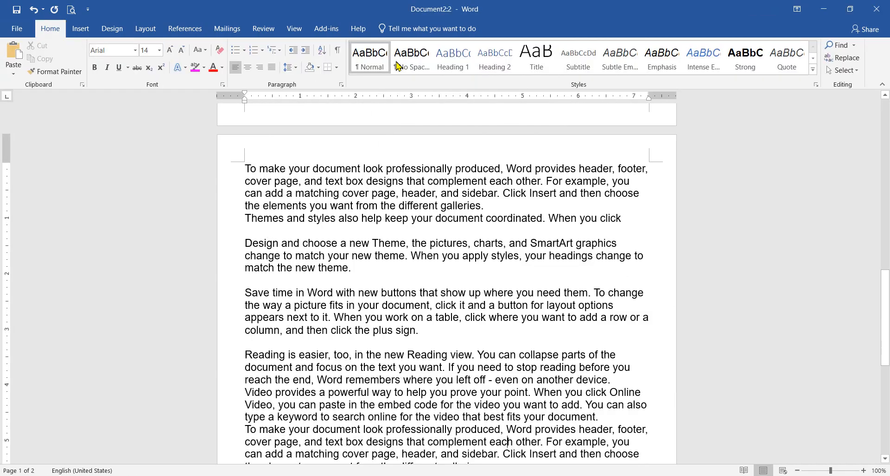
left_click(31, 9)
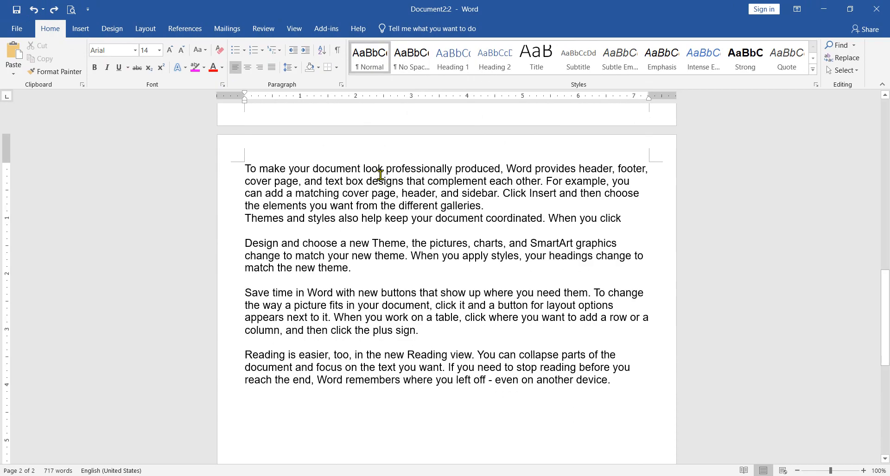
left_click(876, 9)
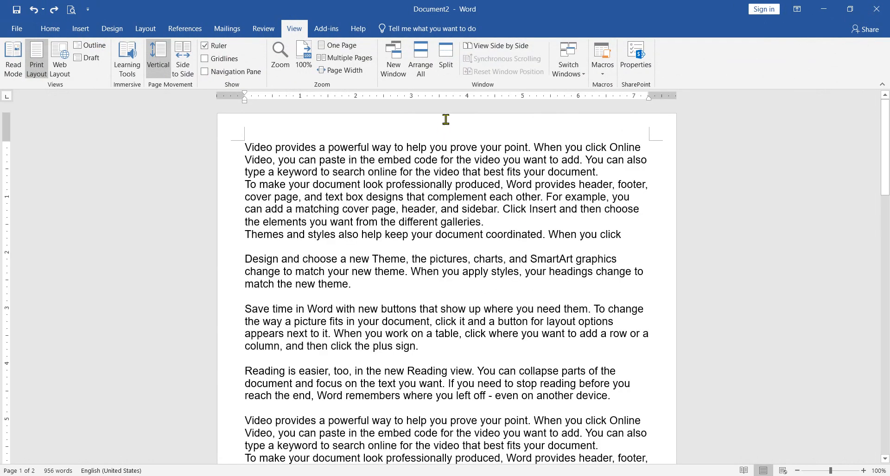
Arrange all open document windows one above the other and make Document1 the active window
left_click(426, 65)
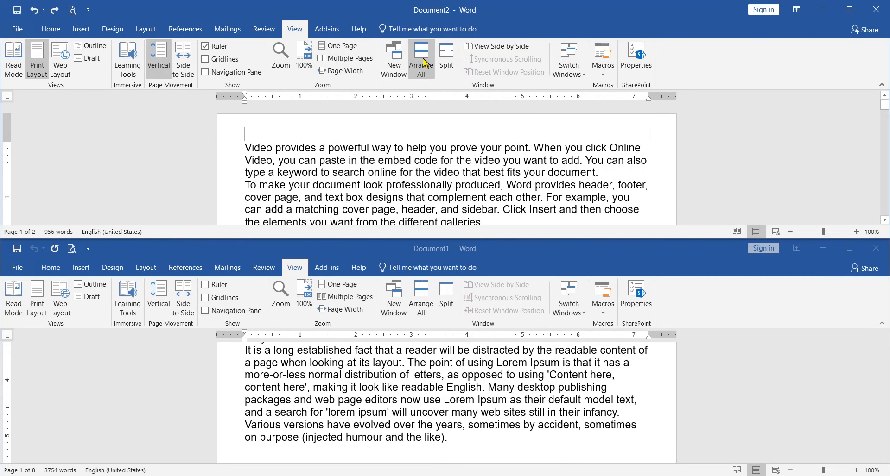
left_click(433, 387)
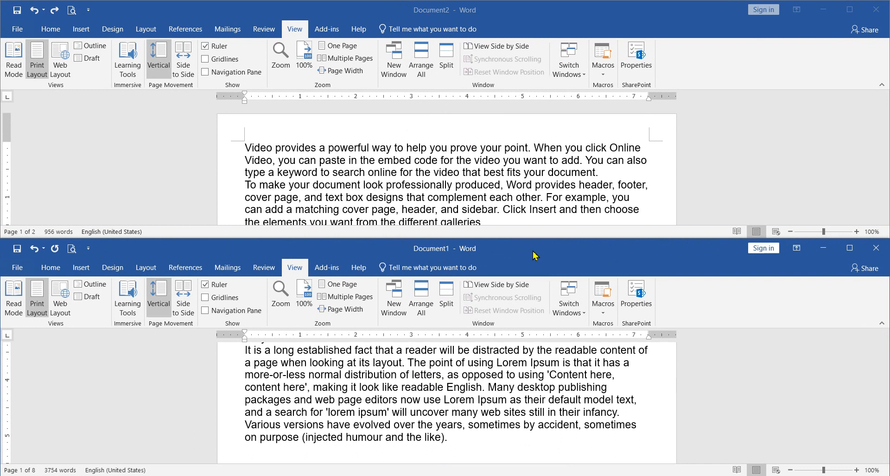
scroll(478, 185, "down", 1)
scroll(477, 186, "up", 1)
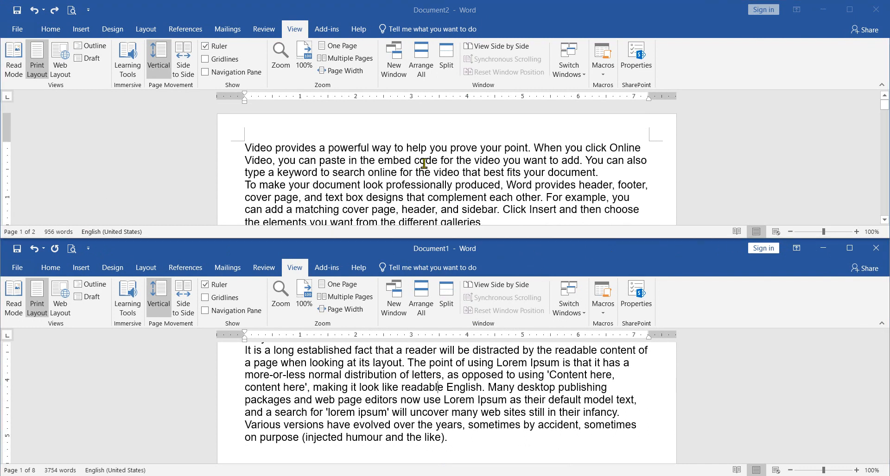
Scroll through Document2 in its arranged window and return to the beginning of its text
left_click(434, 186)
scroll(329, 178, "down", 6)
scroll(408, 179, "up", 6)
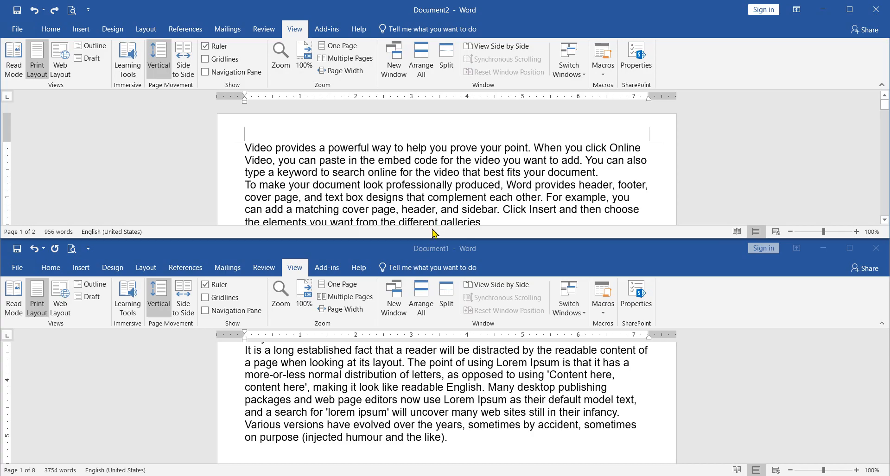
scroll(381, 184, "down", 6)
scroll(383, 177, "up", 6)
left_click(294, 172)
scroll(445, 172, "down", 3)
scroll(445, 172, "up", 3)
Scroll Document1 and Document2 separately to check how each arranged window moves, returning both to their beginning
left_click(422, 395)
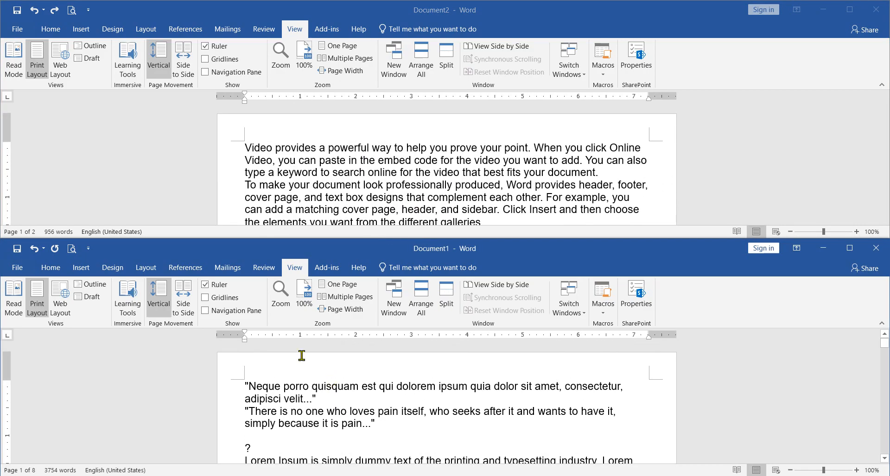
scroll(408, 180, "down", 8)
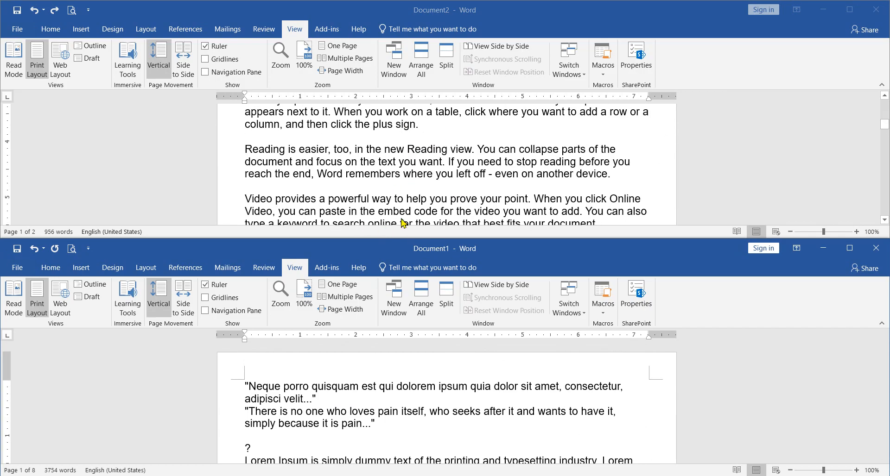
scroll(399, 195, "down", 10)
scroll(388, 422, "down", 8)
scroll(389, 423, "down", 5)
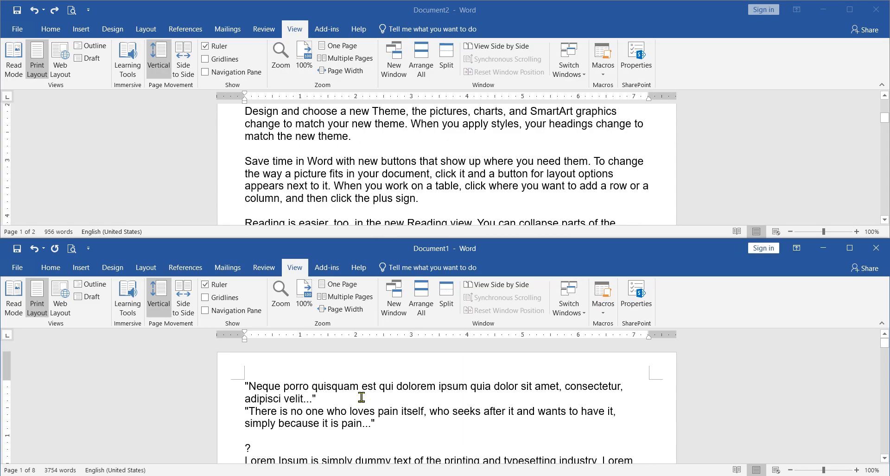
scroll(362, 397, "down", 5)
scroll(381, 383, "up", 6)
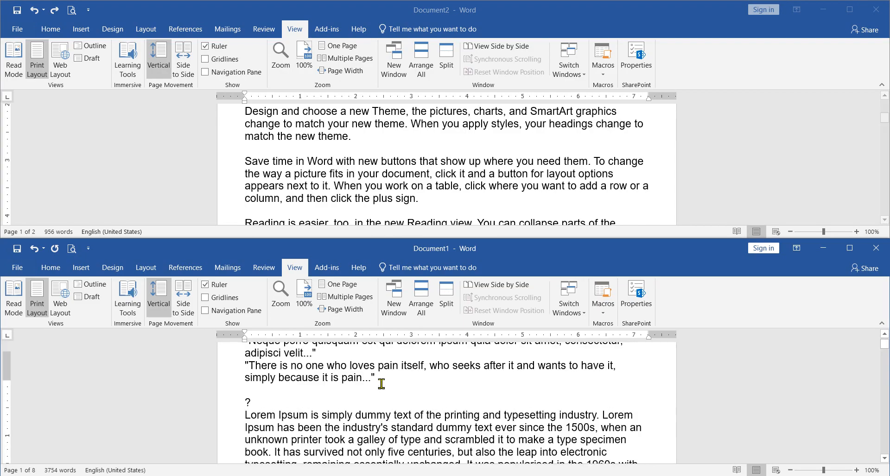
scroll(357, 153, "up", 4)
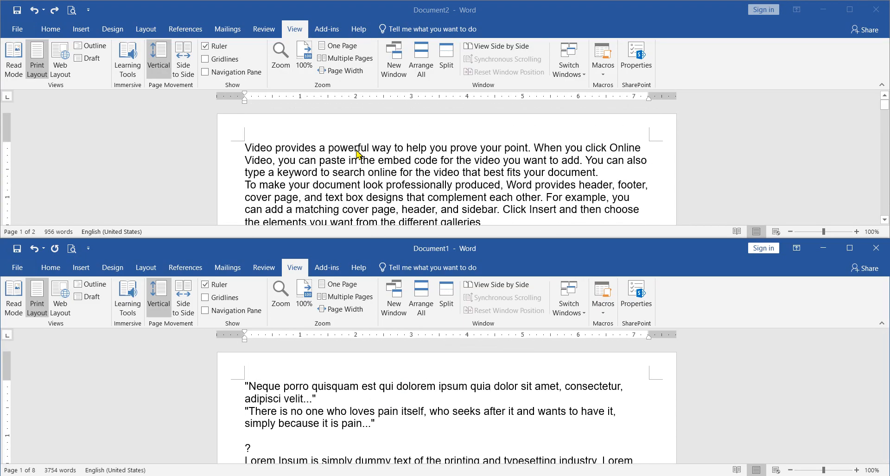
left_click(316, 156)
left_click(347, 403)
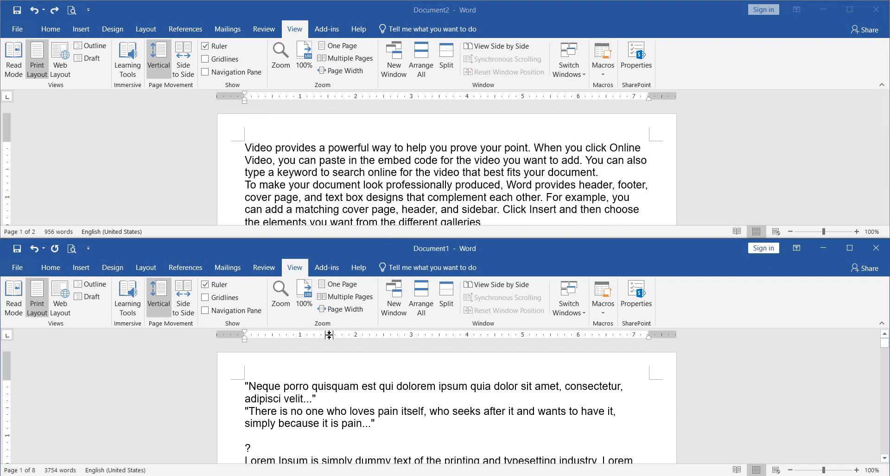
scroll(349, 406, "down", 5)
scroll(426, 395, "up", 5)
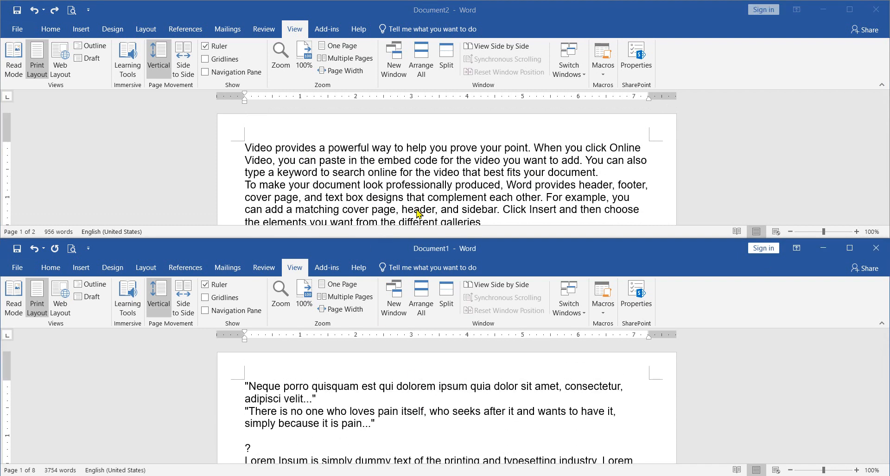
View Document2 in One Page and Multiple Pages zoom, then reset its zoom to 100%
left_click(422, 65)
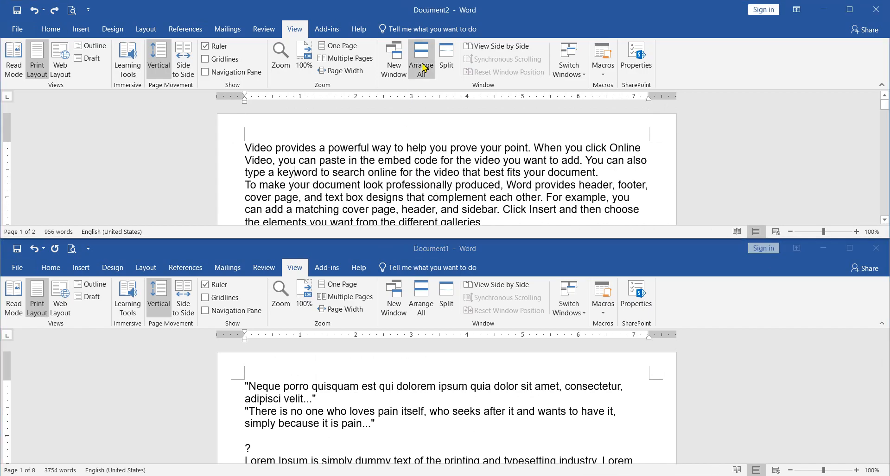
left_click(343, 46)
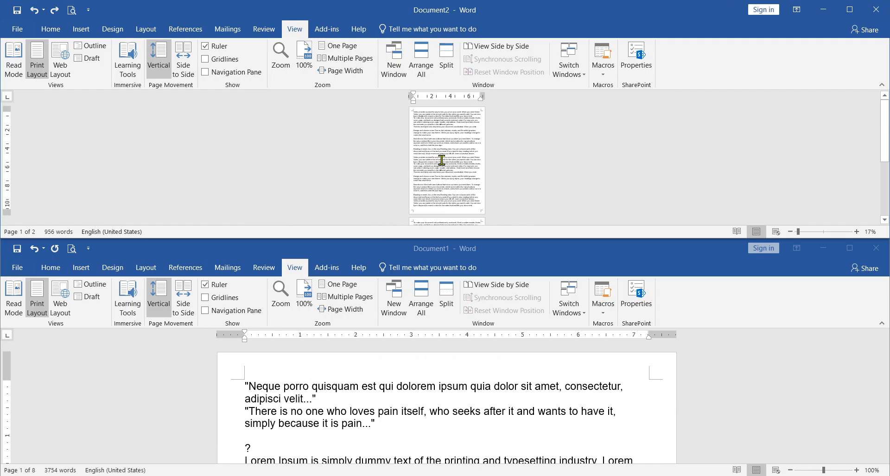
left_click(346, 59)
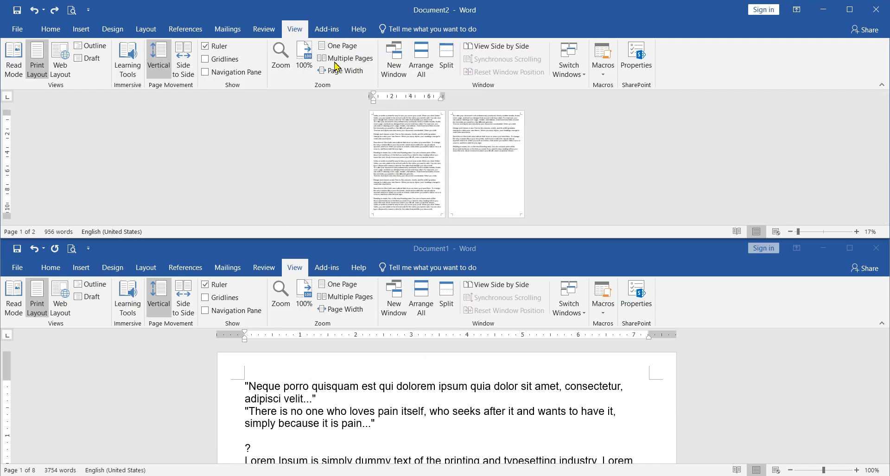
left_click(342, 46)
left_click(304, 58)
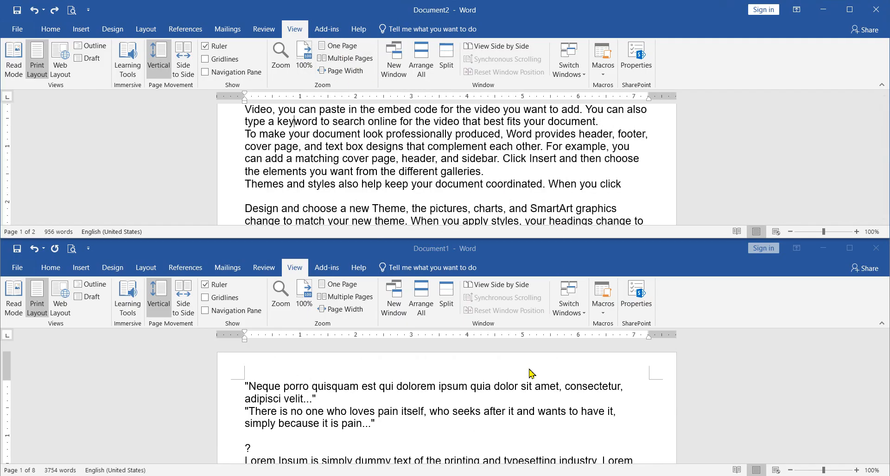
Move the Document1 window up over Document2 and maximize it
left_click(527, 385)
left_click_drag(616, 246, 608, 94)
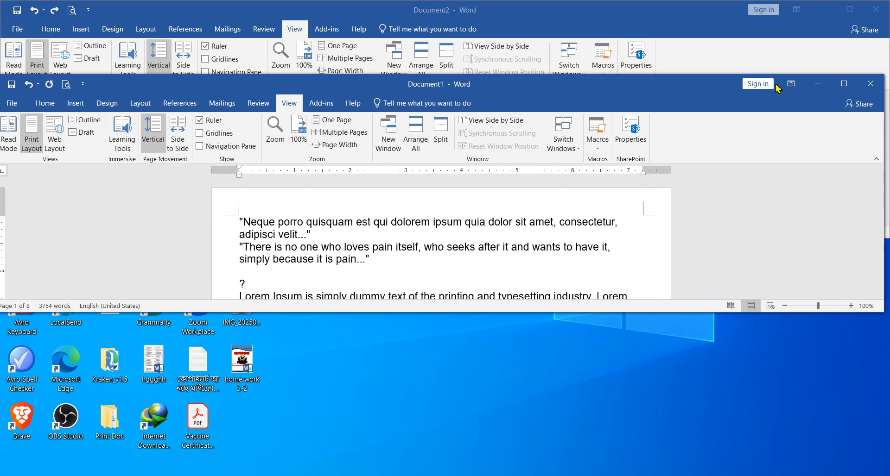
left_click(844, 84)
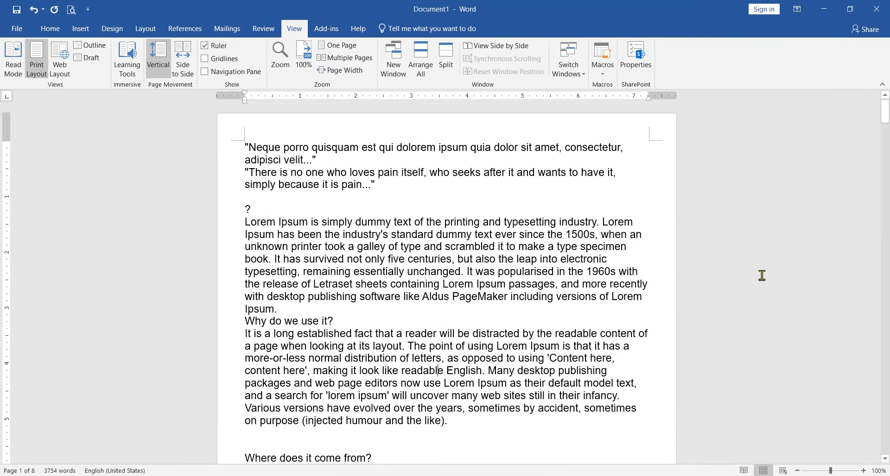
Minimize the Document1 window and maximize the Document2 window
left_click(510, 438)
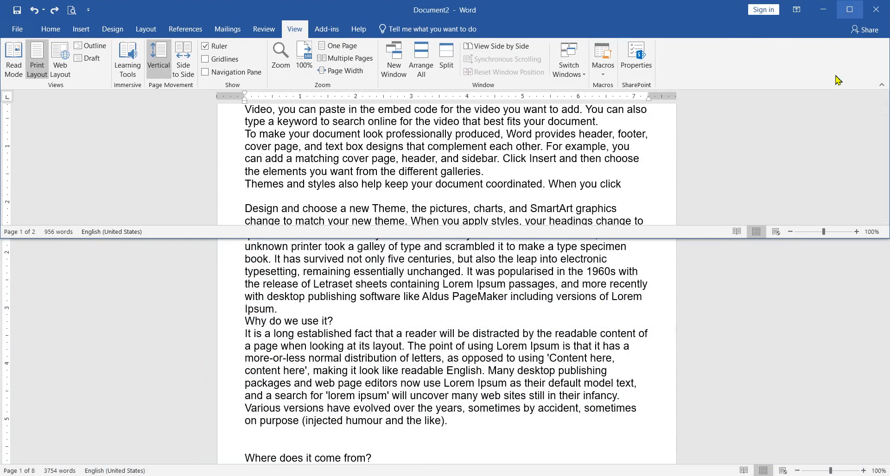
left_click(597, 290)
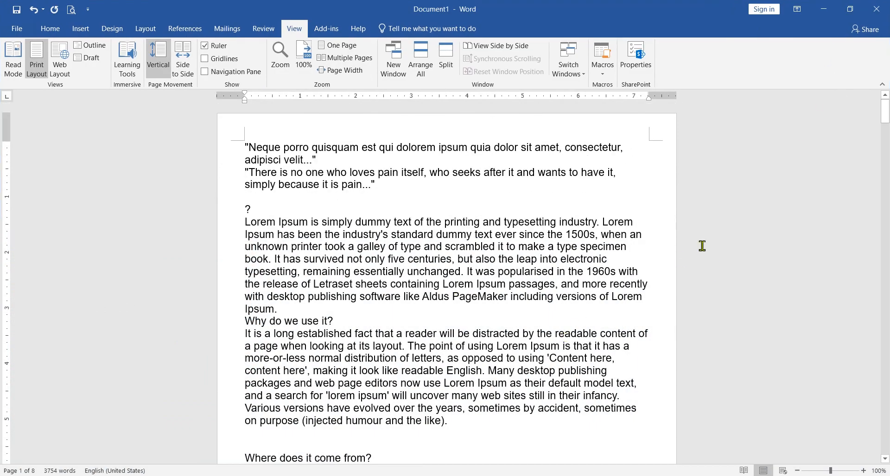
left_click(825, 9)
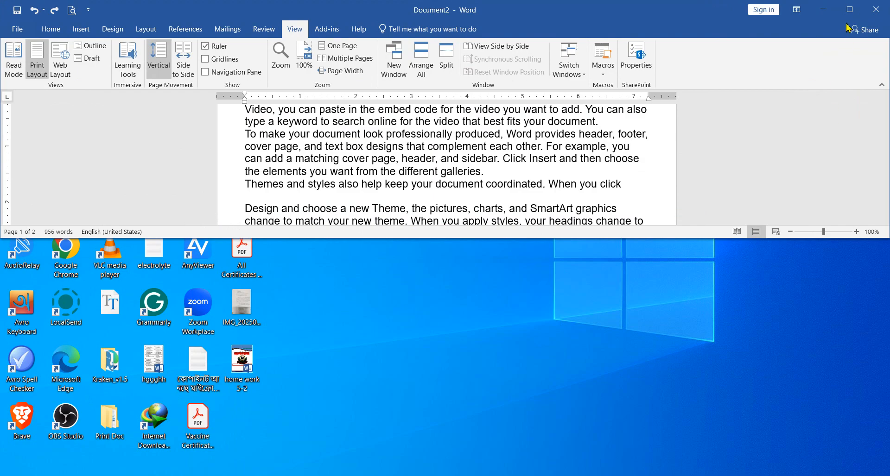
left_click(849, 10)
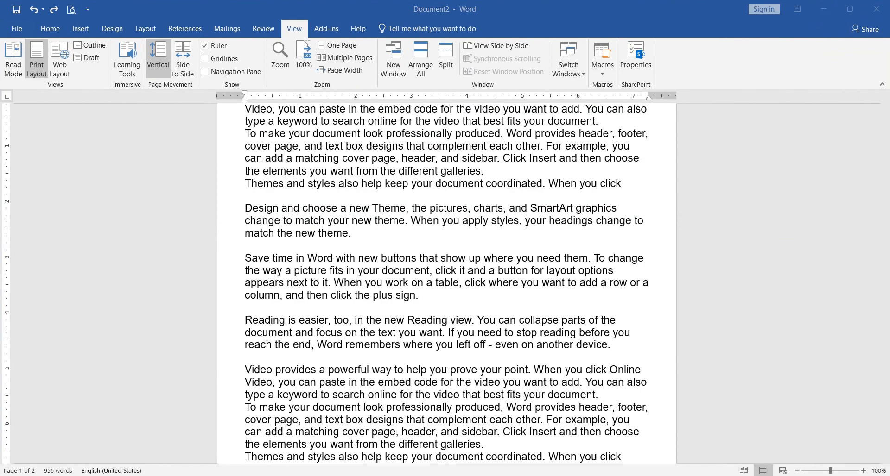
Switch to Document1 and split its window into two panes, showing the document's beginning in the lower pane
left_click(403, 438)
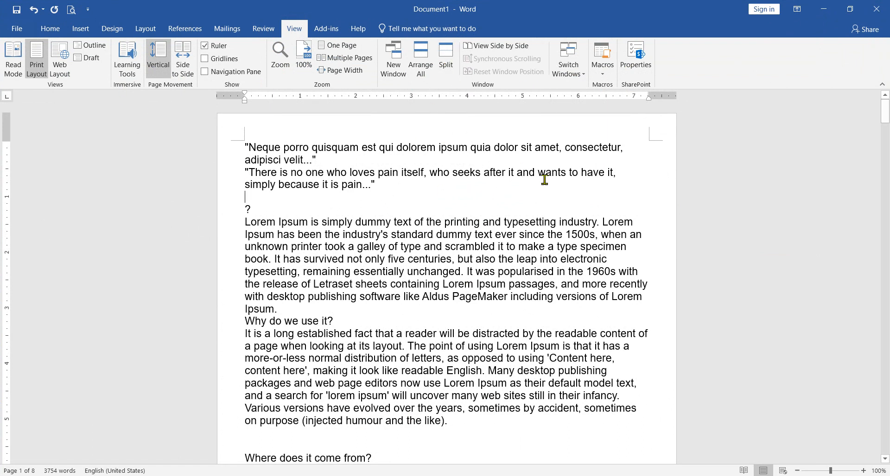
left_click(445, 60)
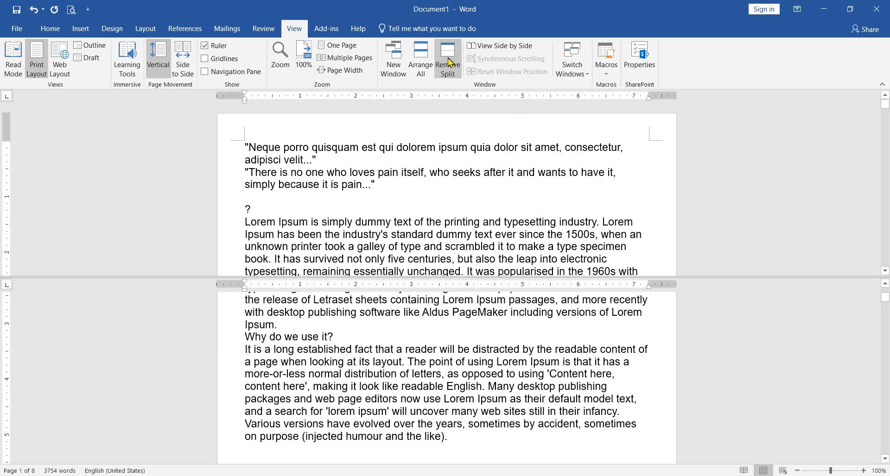
scroll(397, 318, "up", 5)
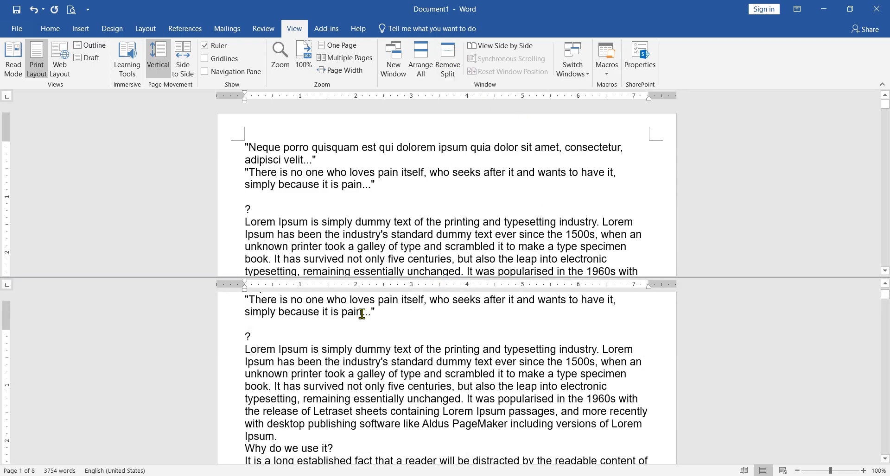
Lower the split bar to enlarge the upper pane and show the document's beginning in both panes
scroll(332, 214, "down", 9)
scroll(359, 182, "up", 7)
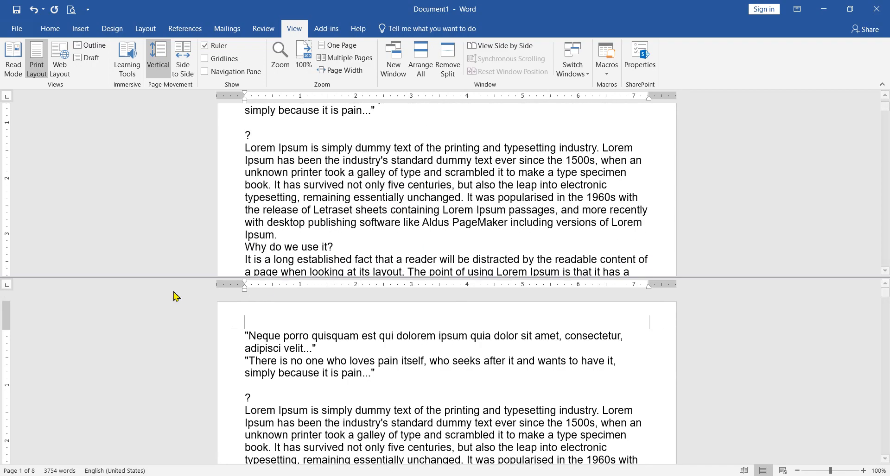
left_click_drag(106, 278, 137, 301)
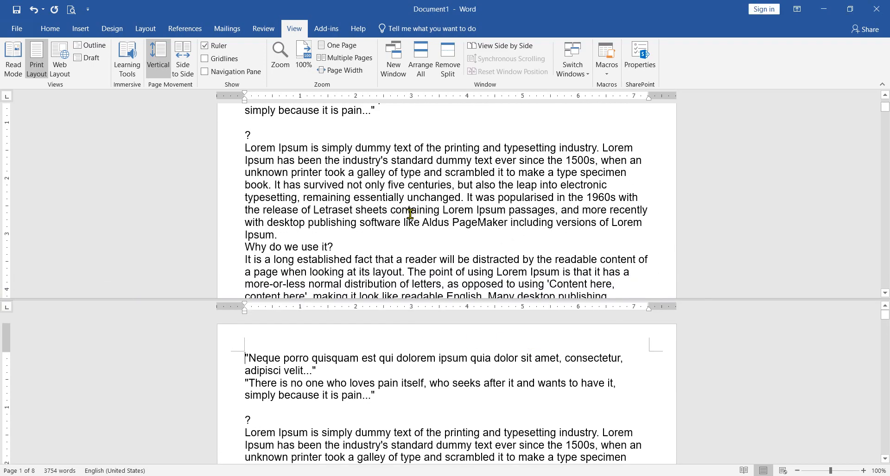
scroll(366, 196, "up", 2)
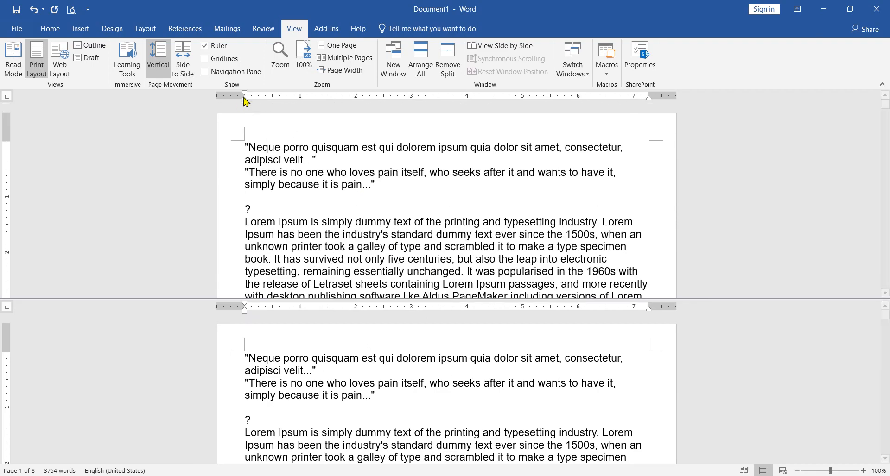
Scroll the upper and lower panes independently to compare different parts of Document1
scroll(434, 338, "down", 2)
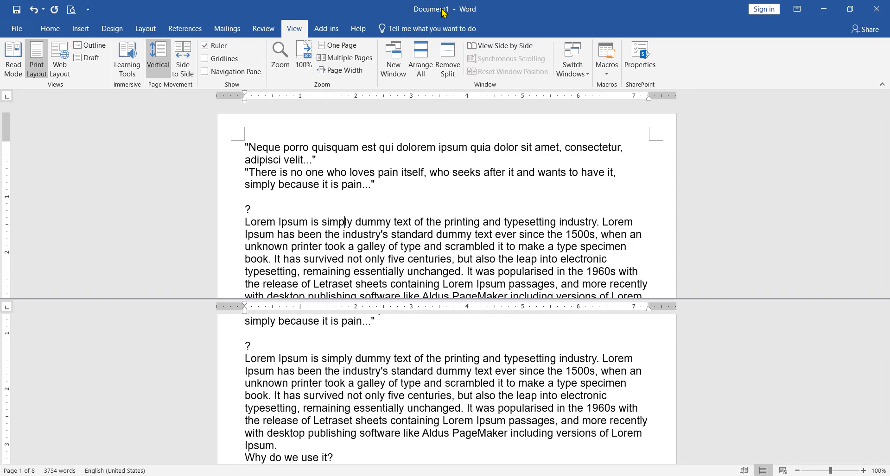
left_click(325, 186)
scroll(379, 354, "down", 15)
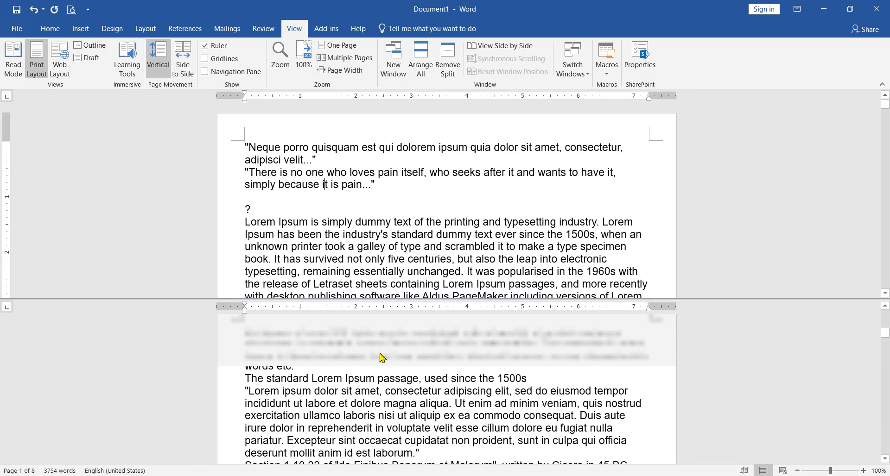
scroll(364, 396, "down", 10)
scroll(413, 376, "down", 5)
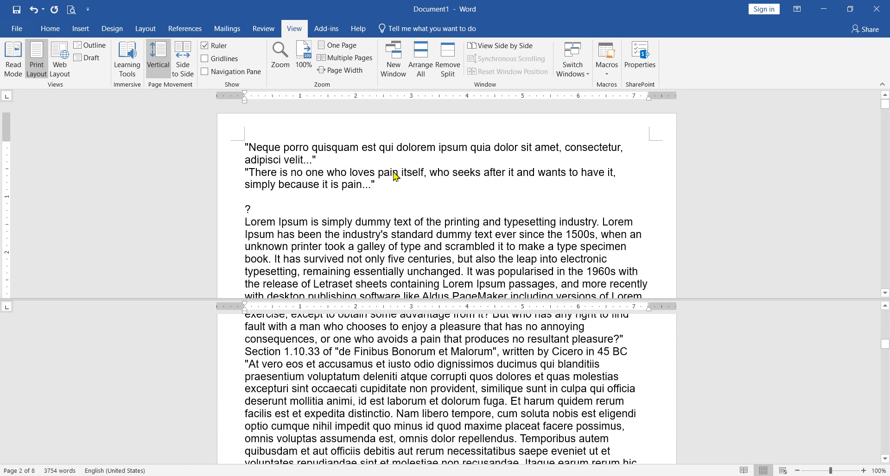
scroll(382, 190, "down", 4)
scroll(382, 190, "down", 10)
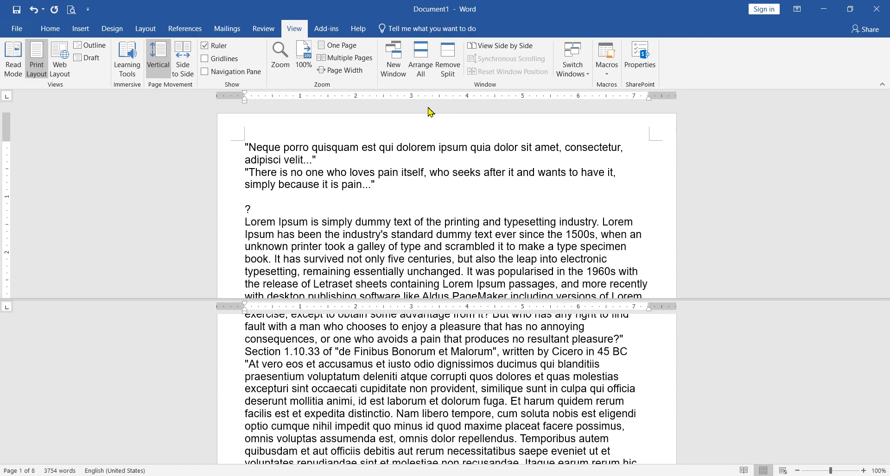
scroll(386, 210, "down", 15)
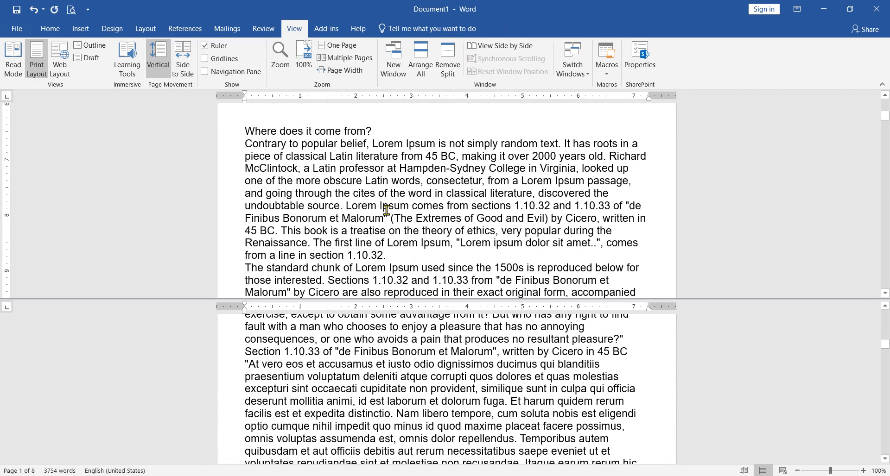
scroll(387, 210, "down", 4)
scroll(377, 384, "down", 10)
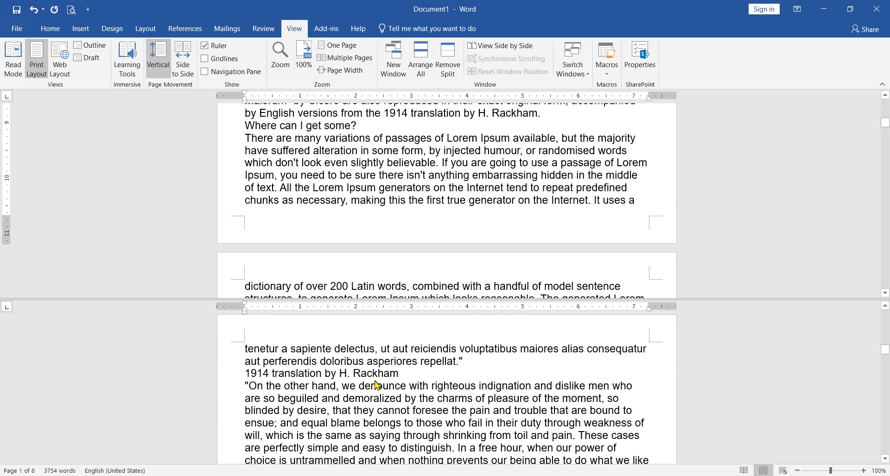
scroll(377, 383, "down", 12)
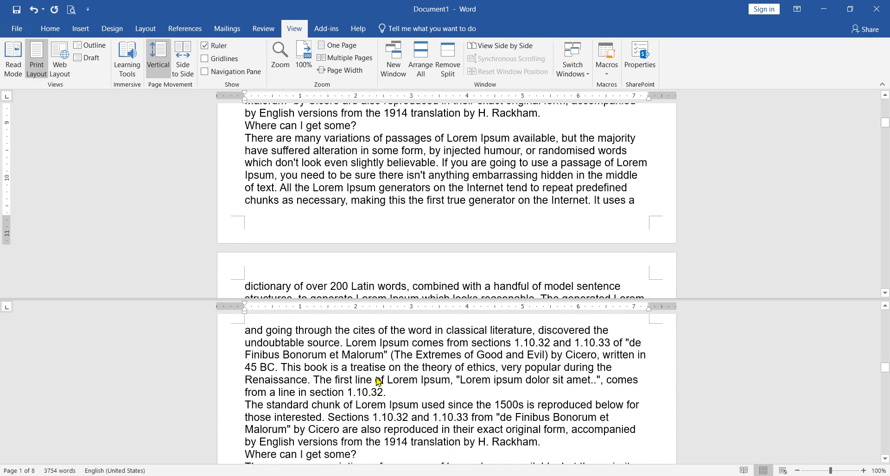
scroll(375, 352, "up", 15)
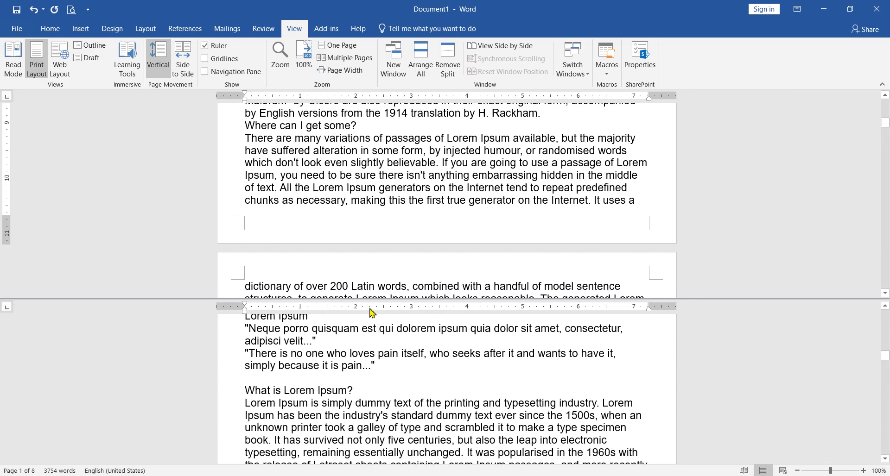
scroll(399, 219, "up", 8)
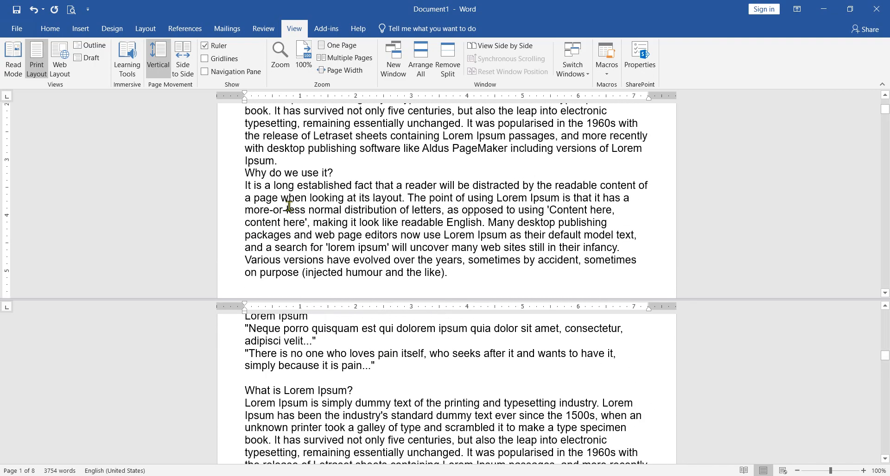
scroll(386, 215, "up", 3)
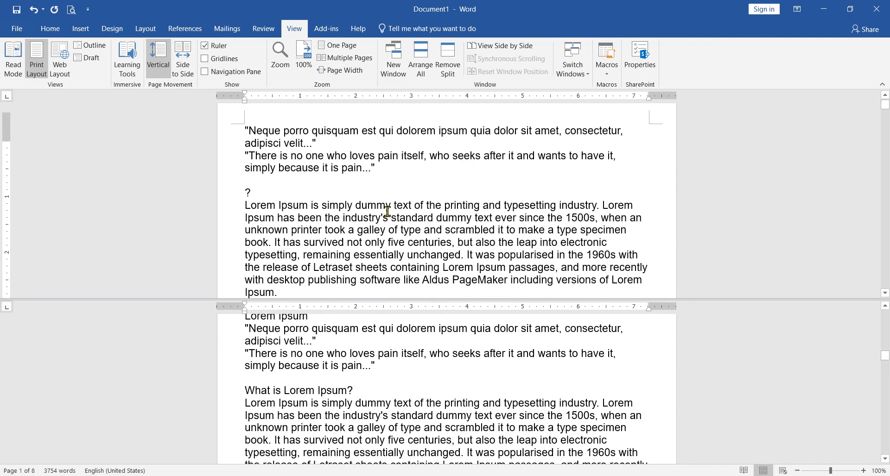
scroll(384, 206, "down", 6)
scroll(385, 203, "down", 12)
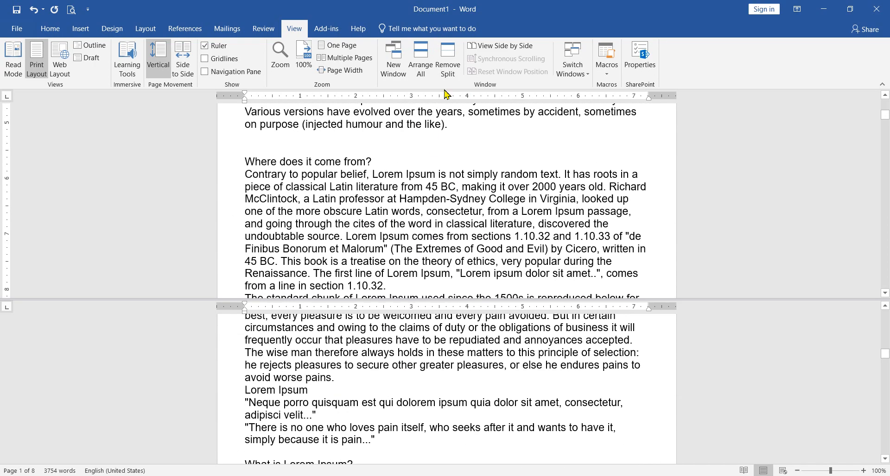
Remove the split from the Document1 window and return it to Print Layout view
left_click(448, 65)
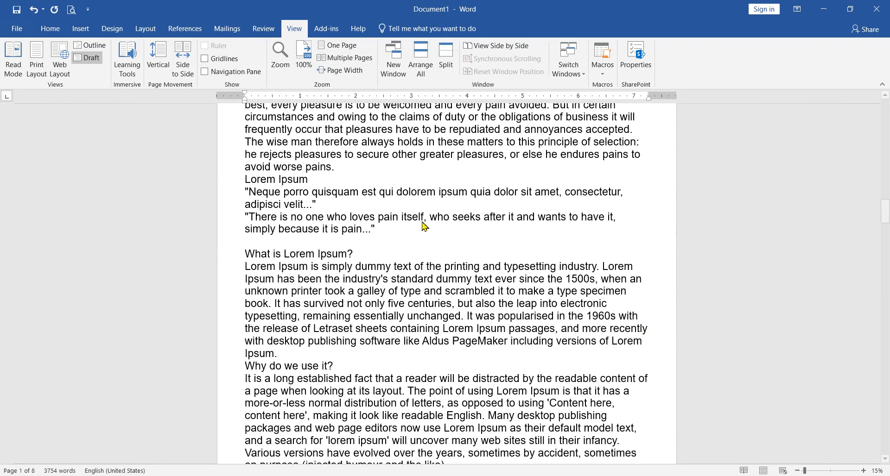
key("ctrl+alt+p")
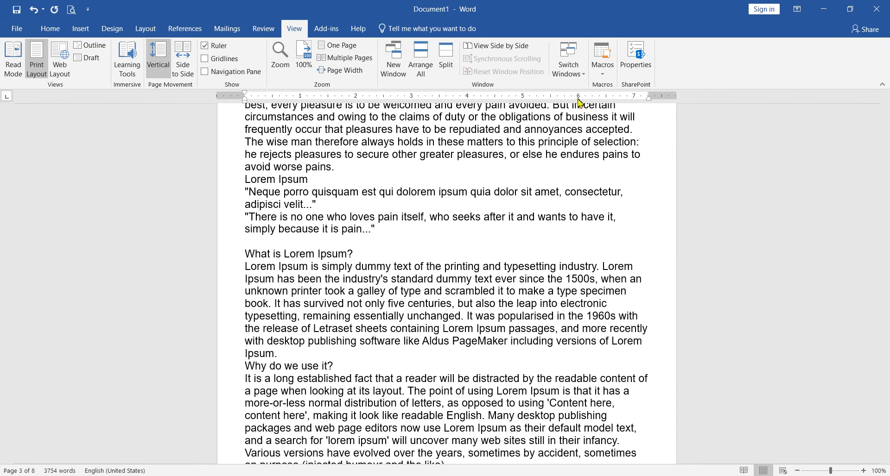
Use Switch Windows to bring up Document2 and return to Document1
left_click(583, 74)
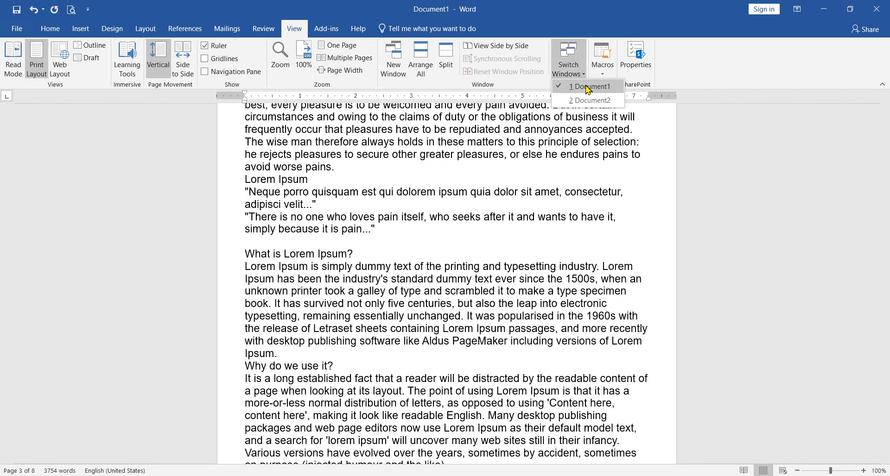
left_click(585, 87)
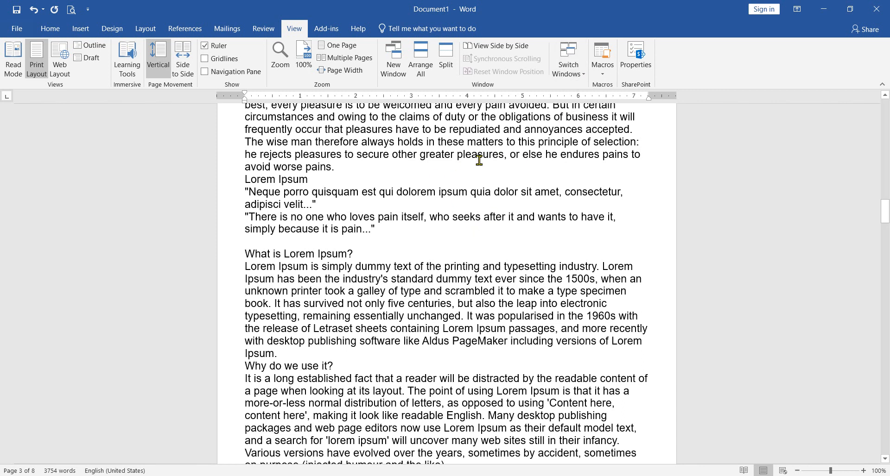
mouse_move(444, 475)
left_click(581, 75)
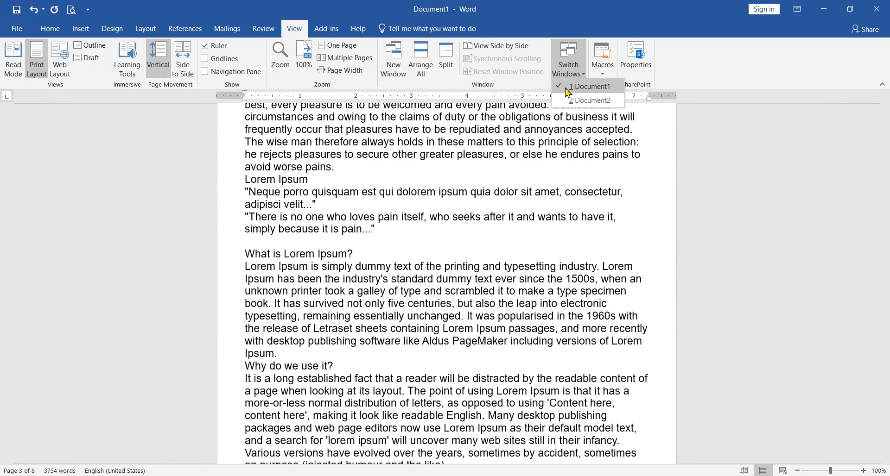
left_click(587, 100)
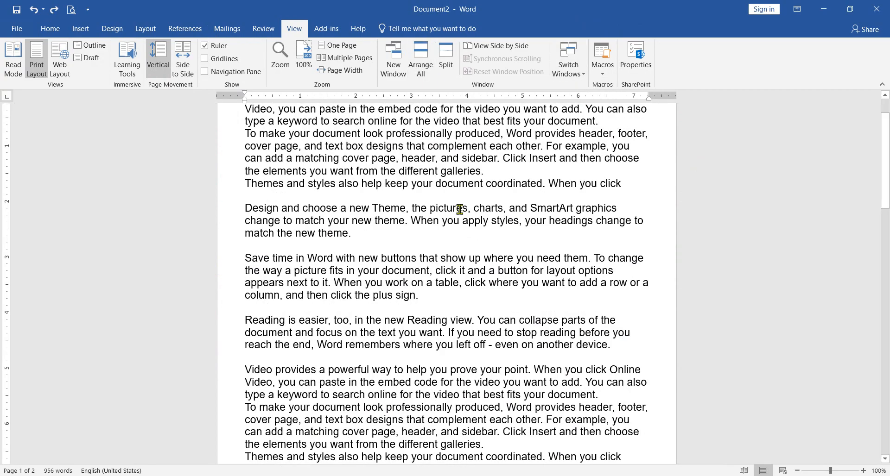
left_click(582, 75)
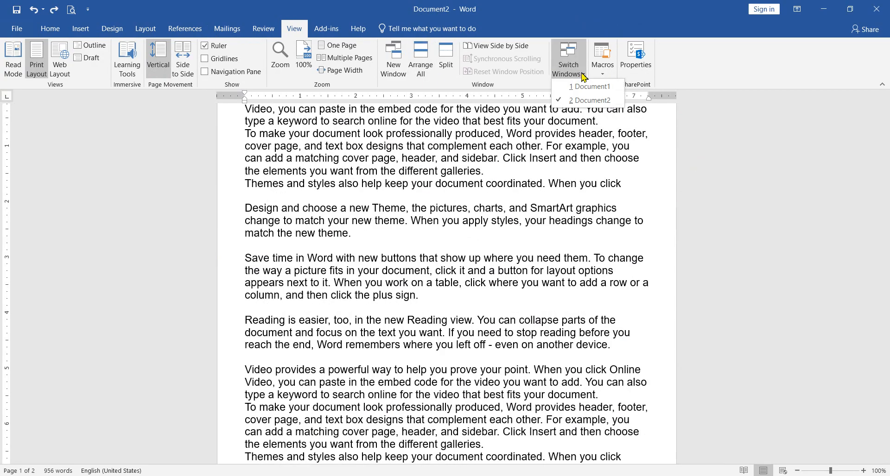
left_click(586, 88)
left_click(409, 239)
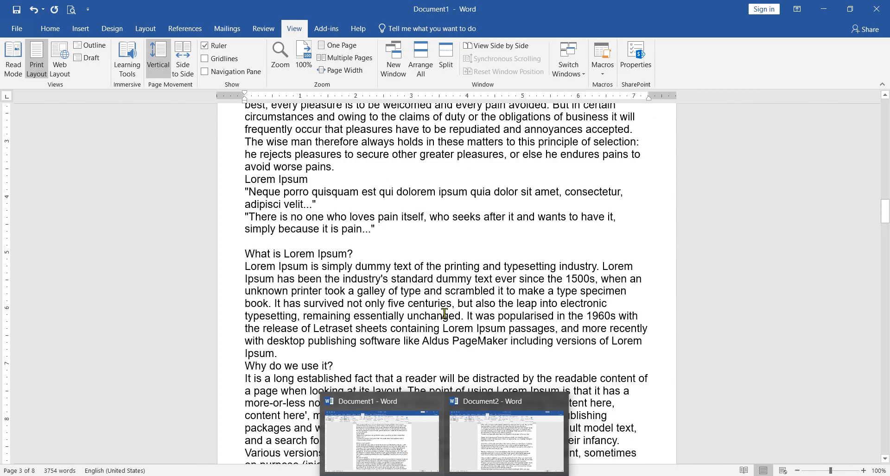
Switch to Document2 and back to Document1 twice, and place the cursor after "ipsum" in the "Neque porro" line
left_click(582, 74)
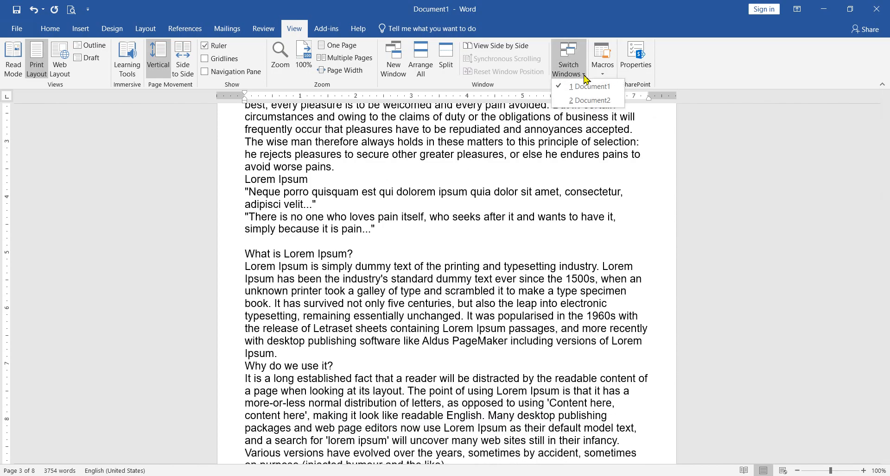
left_click(589, 100)
left_click(583, 74)
left_click(584, 88)
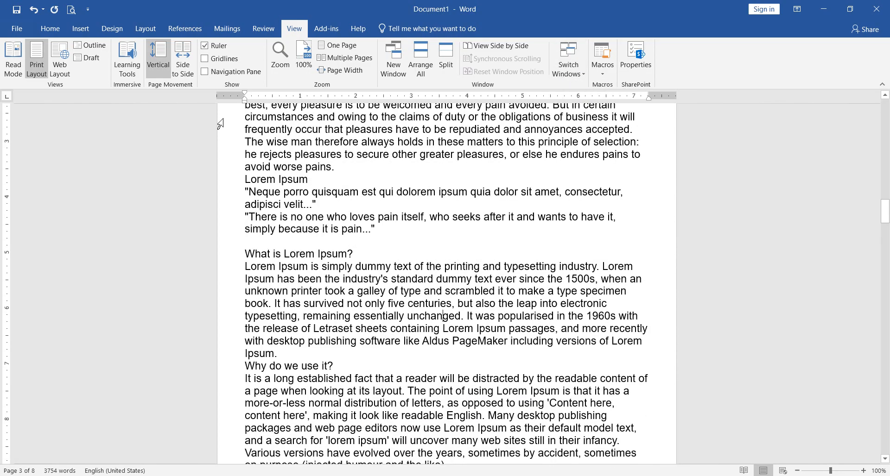
left_click(583, 74)
left_click(592, 102)
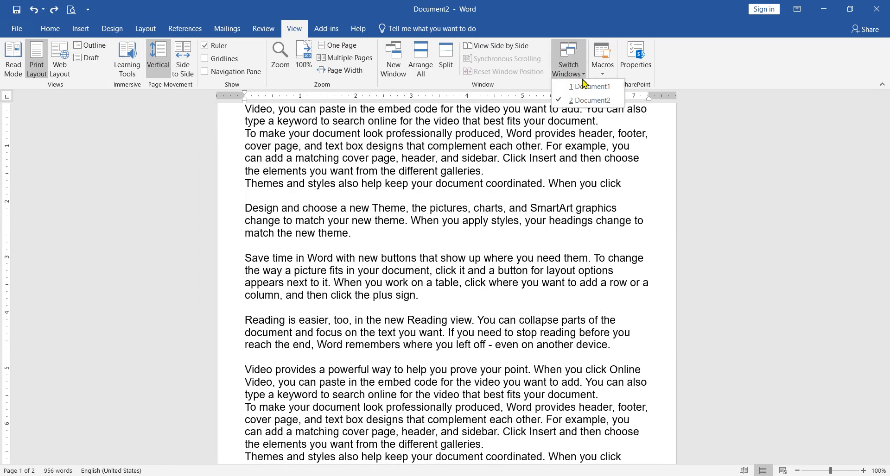
left_click(584, 90)
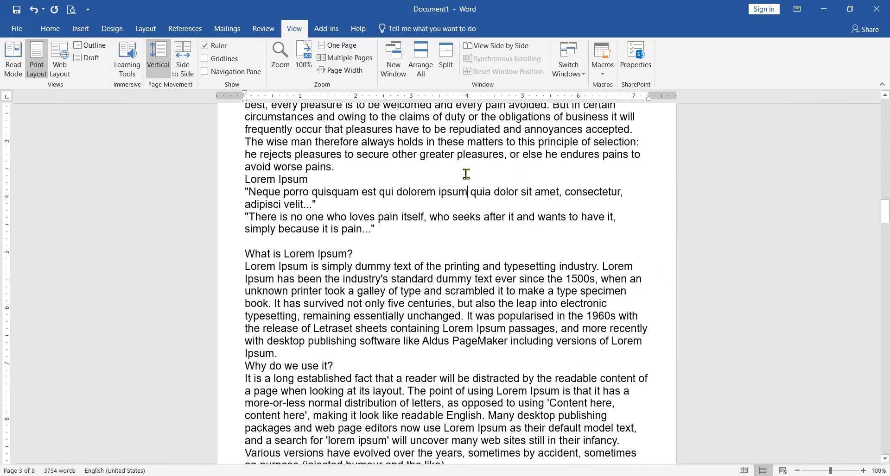
left_click(467, 191)
Examine the available Macros commands for viewing, recording and pausing a macro
left_click(603, 78)
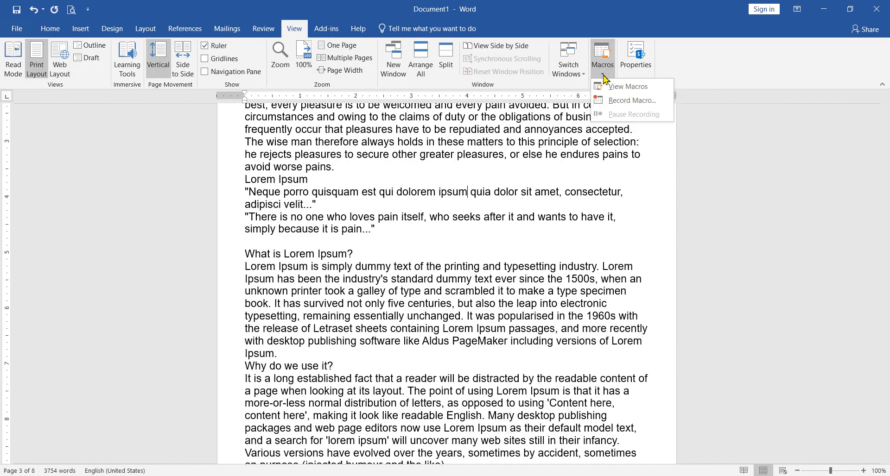
left_click(451, 179)
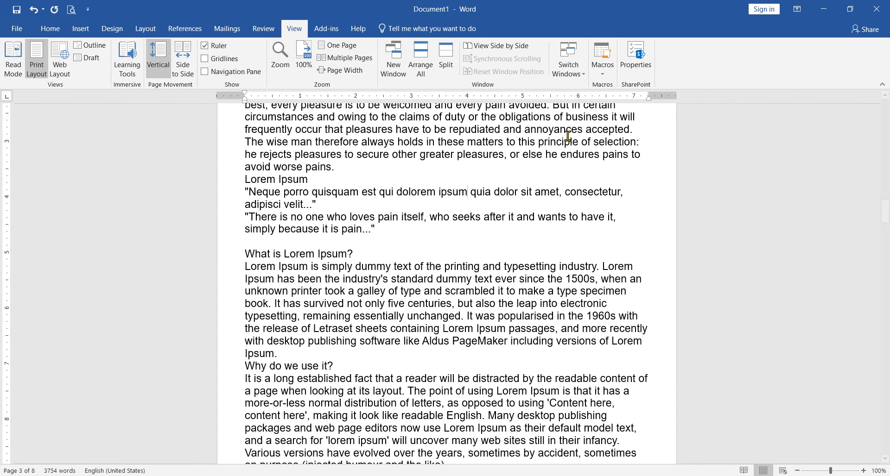
left_click(603, 74)
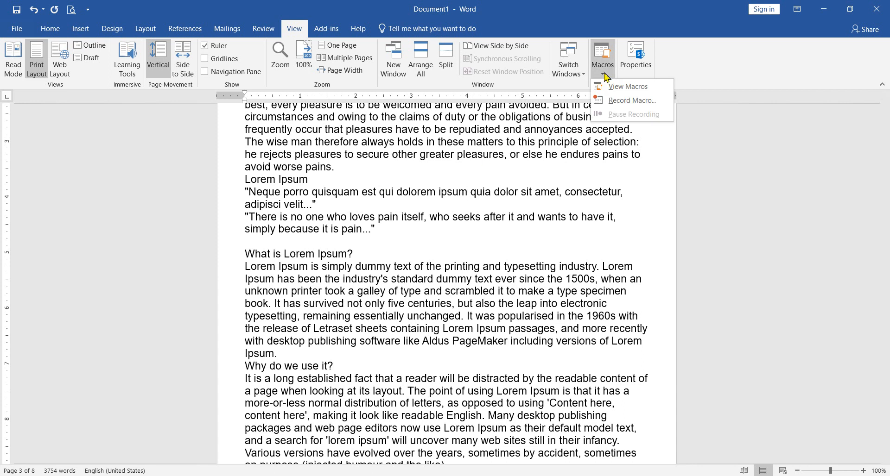
left_click(388, 176)
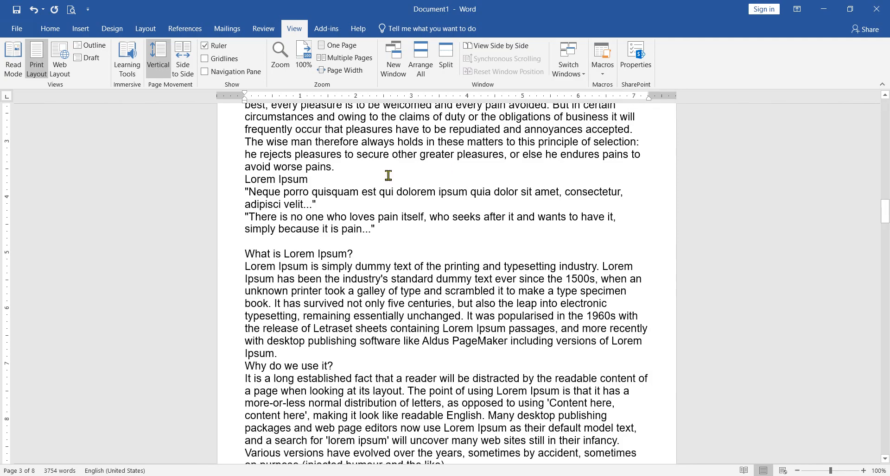
Select the whole paragraph beginning "On the other hand" and ending "avoid worse pains." on page 3 of Document1
scroll(307, 201, "up", 8)
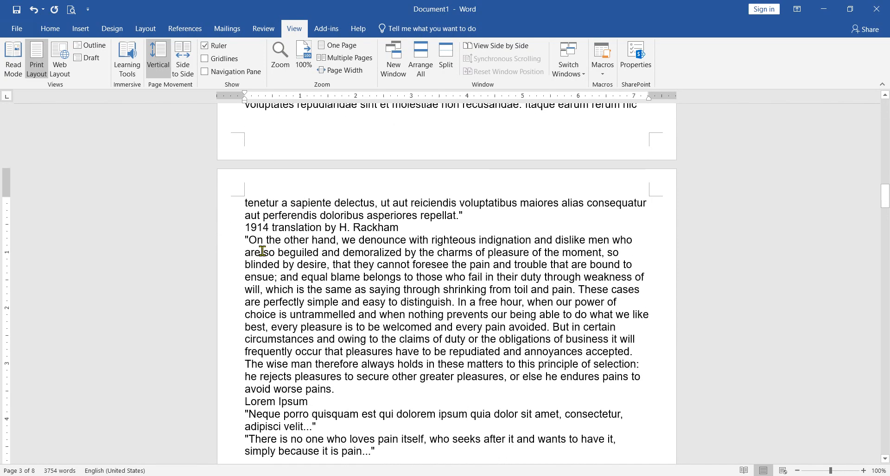
left_click_drag(253, 243, 342, 390)
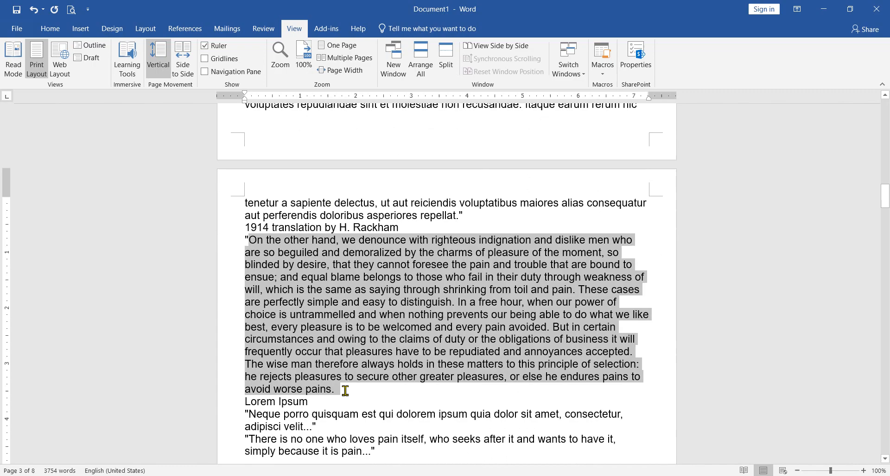
left_click(274, 289)
left_click_drag(248, 242, 336, 390)
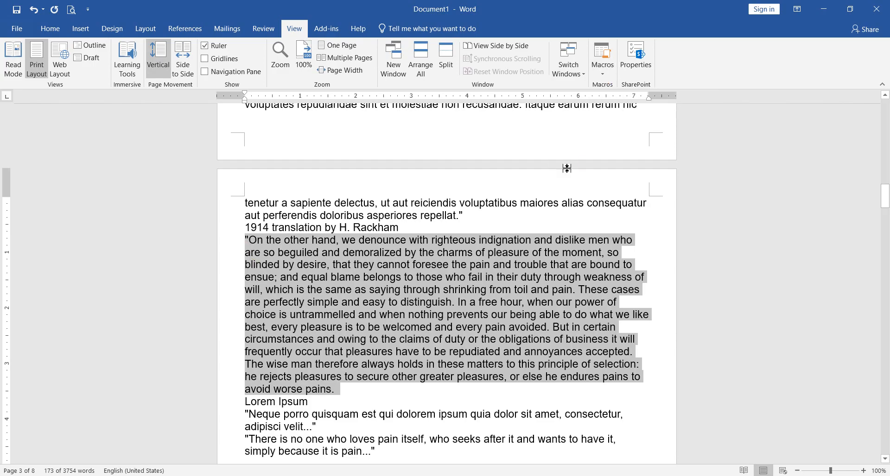
left_click(248, 245)
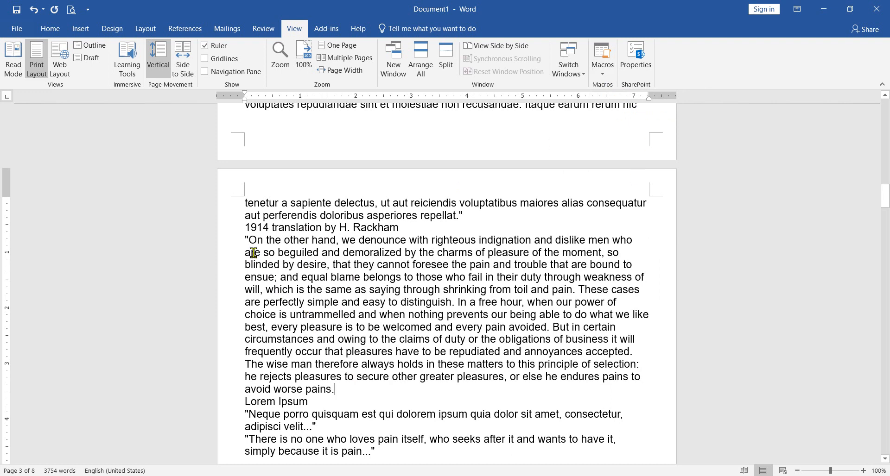
left_click(246, 241)
left_click_drag(285, 292, 339, 391)
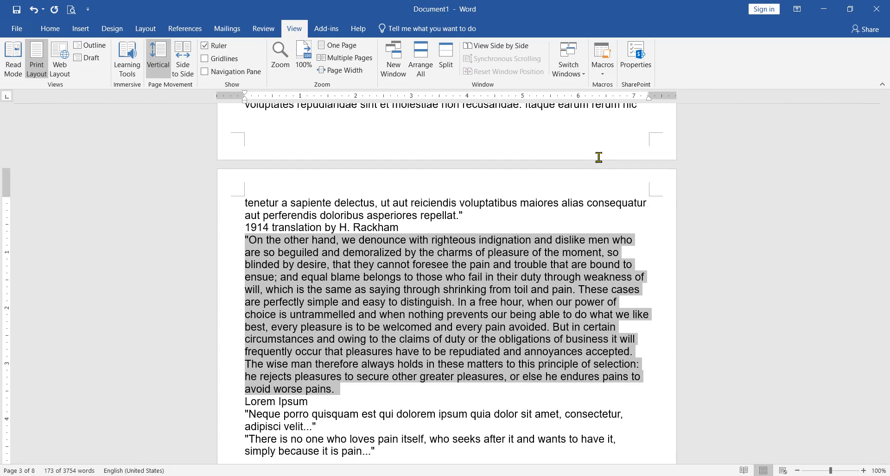
Reselect the paragraph beginning "On the other hand" on page 3 and clear the selection
left_click(321, 300)
left_click_drag(247, 240, 341, 390)
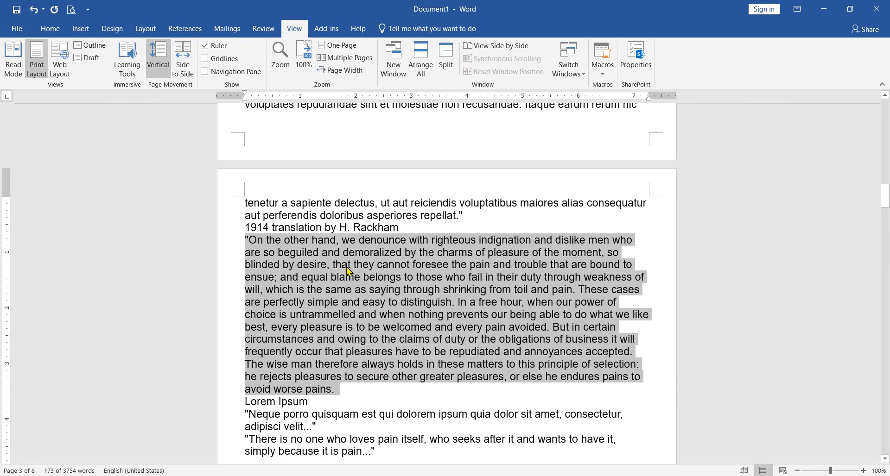
left_click(366, 306)
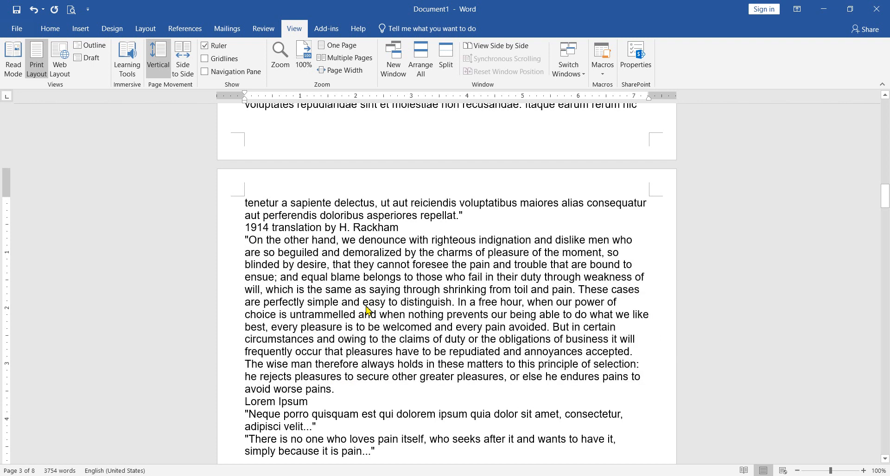
left_click(407, 232)
Place the cursor on the empty line above "Where does it come from?" on page 1
scroll(407, 232, "up", 12)
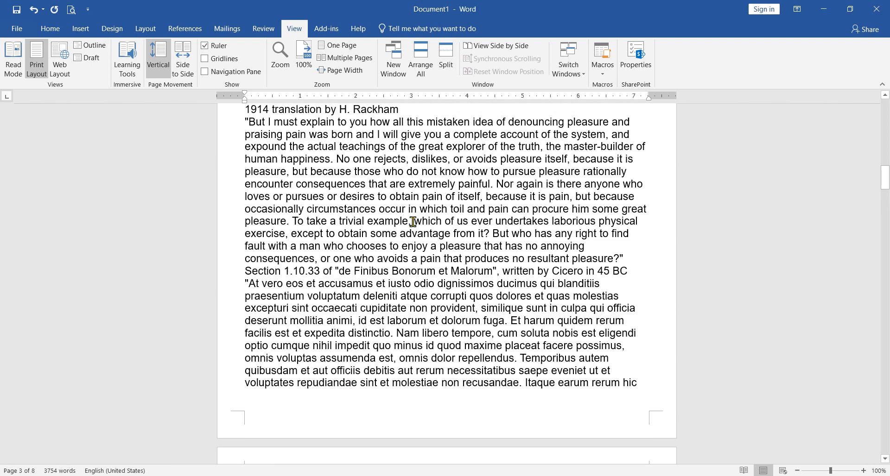
left_click(50, 28)
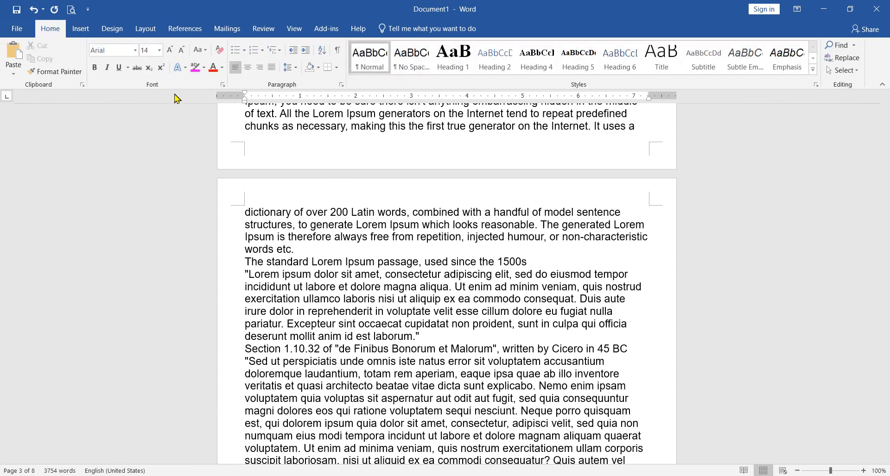
left_click(325, 127)
scroll(365, 137, "up", 3)
scroll(365, 137, "up", 8)
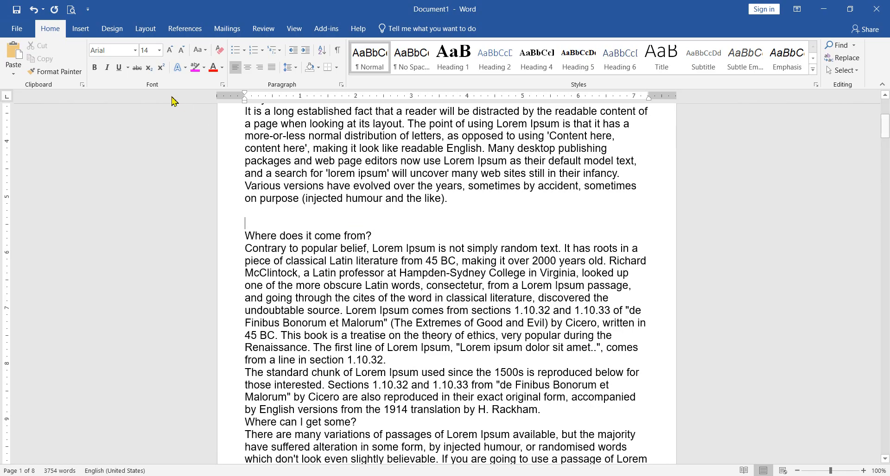
Browse the font list and set the empty line's font to SutonnyMJ
left_click(136, 50)
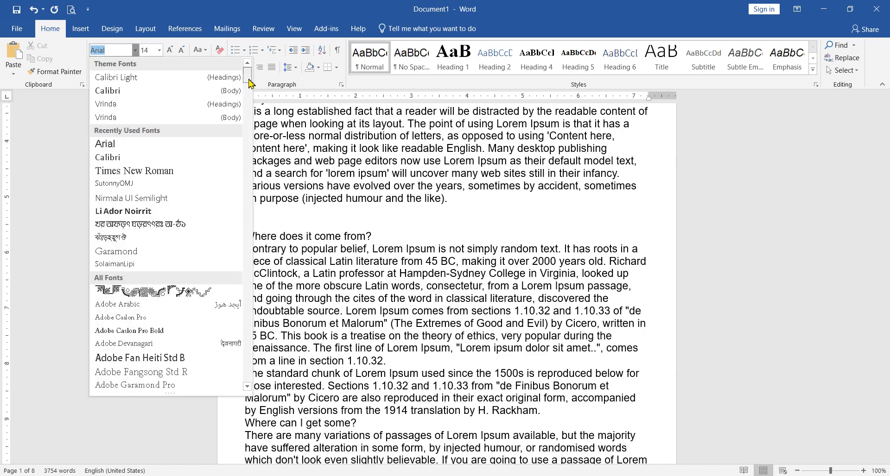
scroll(249, 148, "down", 15)
scroll(249, 148, "up", 12)
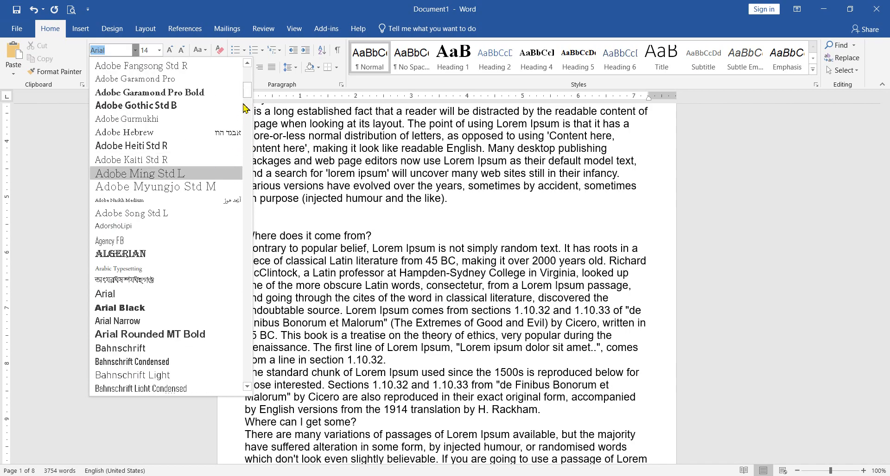
left_click_drag(248, 94, 253, 83)
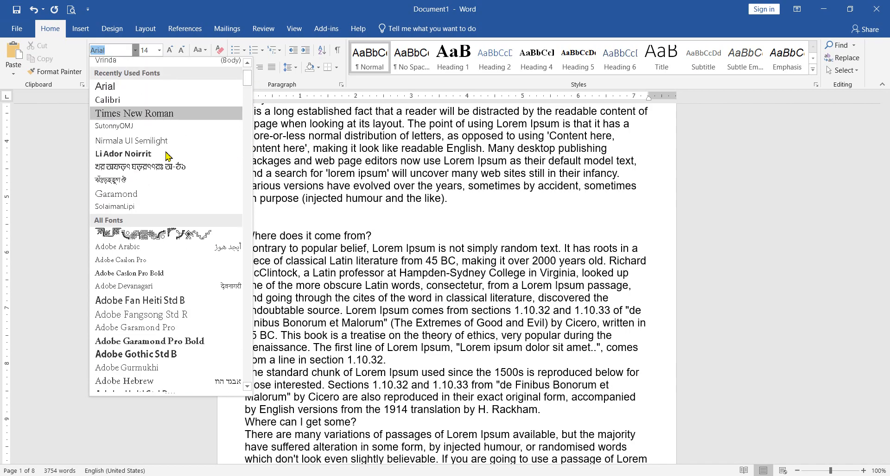
left_click(119, 179)
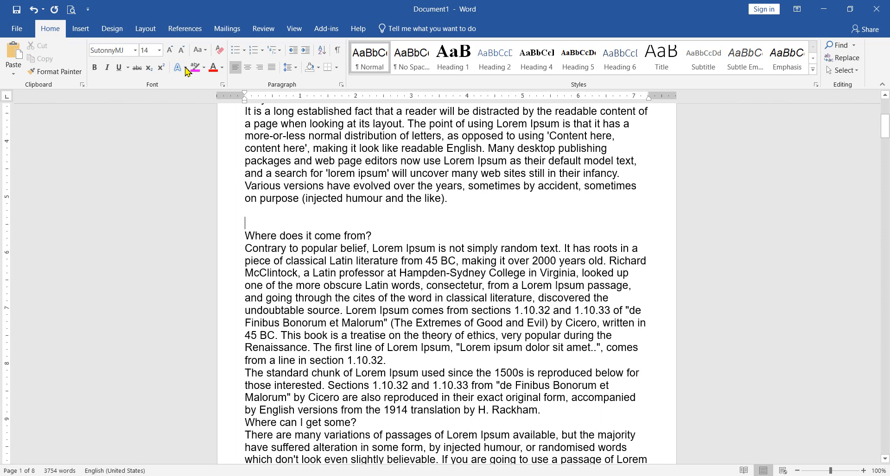
Set the font of the empty line above "Where does it come from?" to Times New Roman
left_click(135, 50)
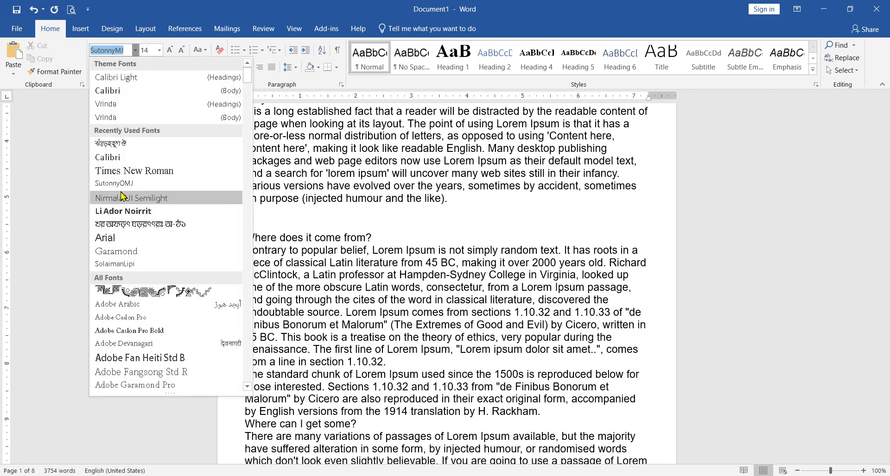
left_click(129, 174)
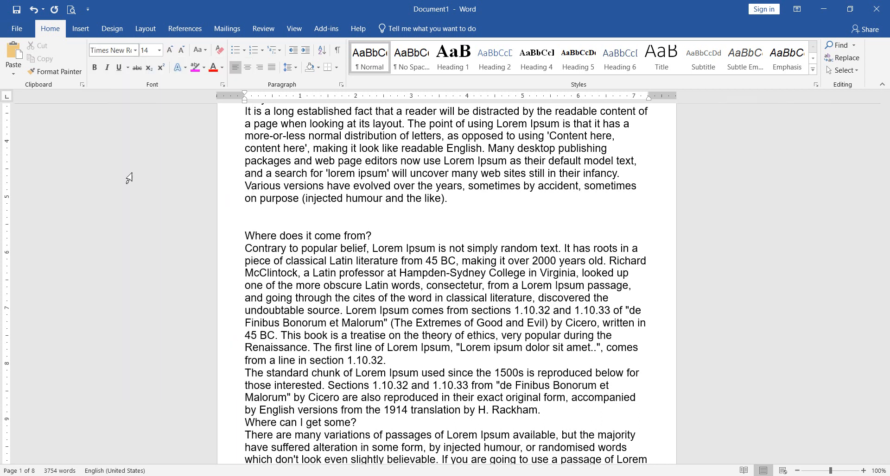
left_click(136, 51)
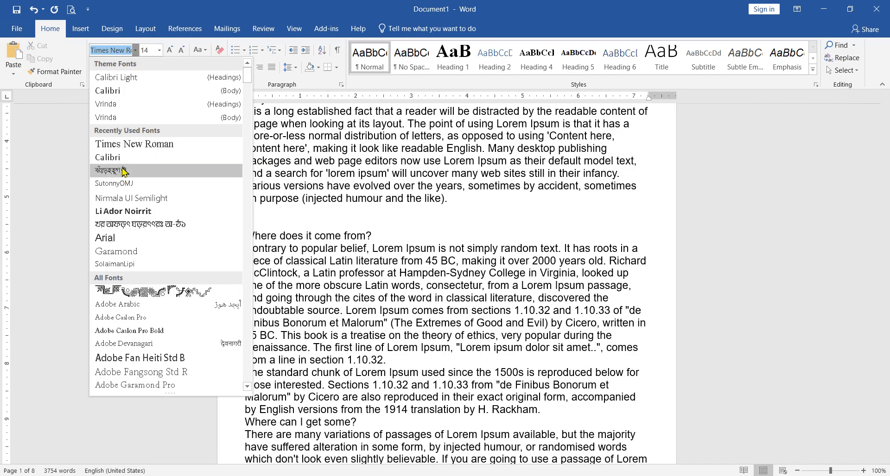
left_click(135, 50)
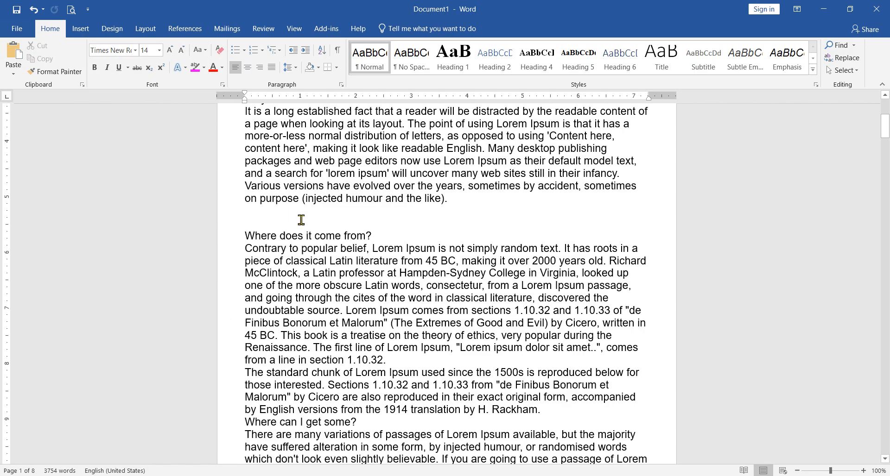
Create a new blank document and place the cursor on its first line
left_click(18, 28)
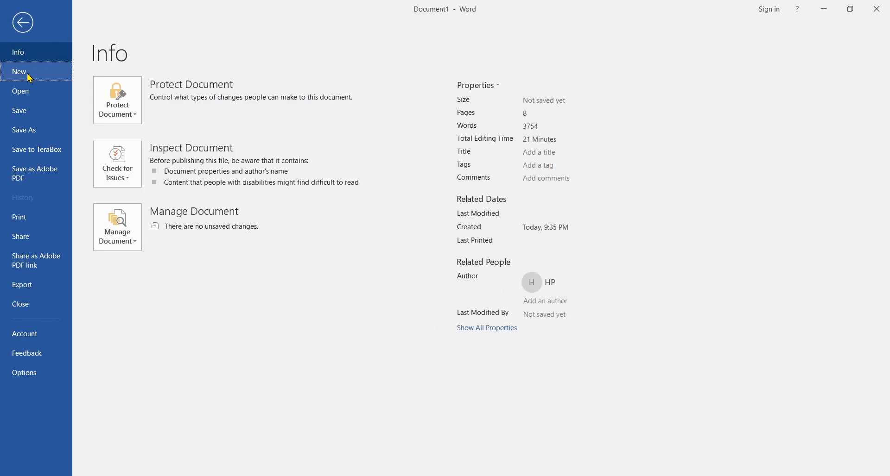
left_click(30, 78)
left_click(165, 213)
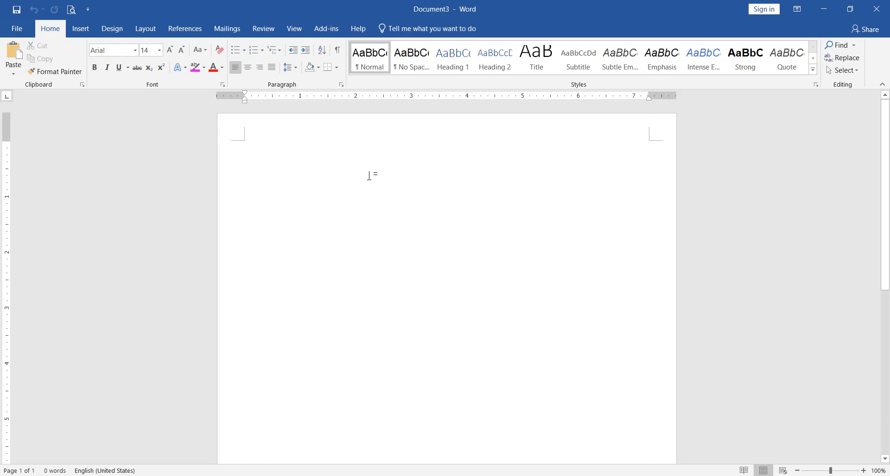
left_click(110, 51)
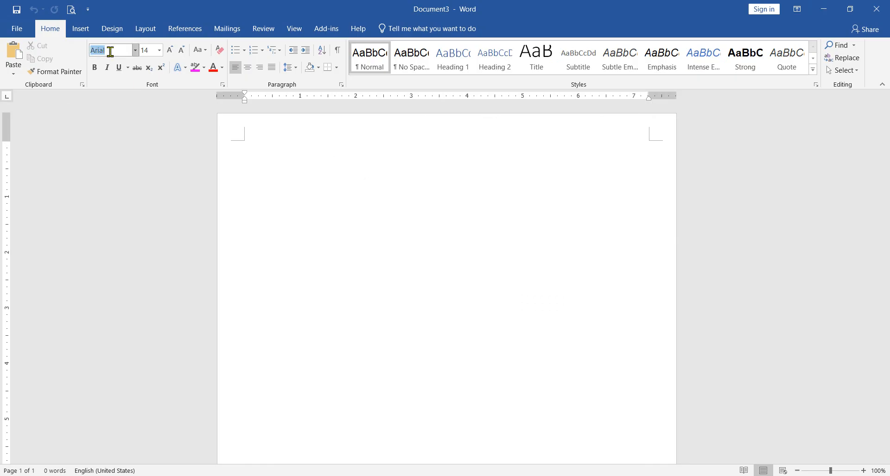
left_click(307, 168)
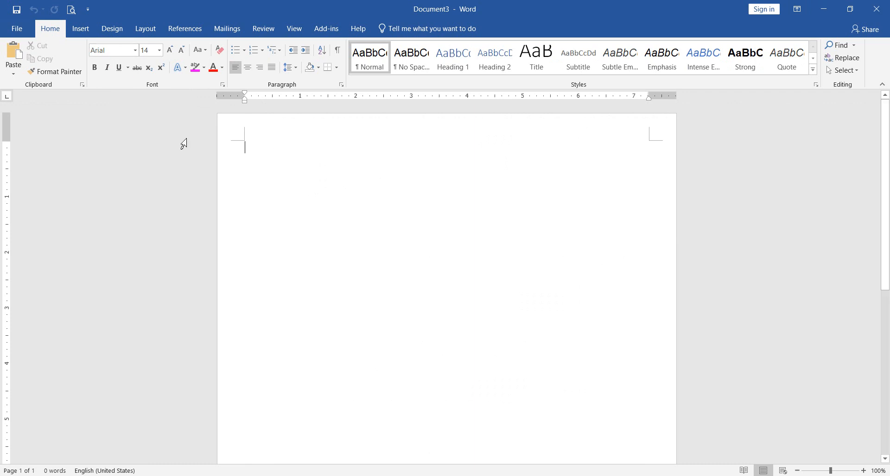
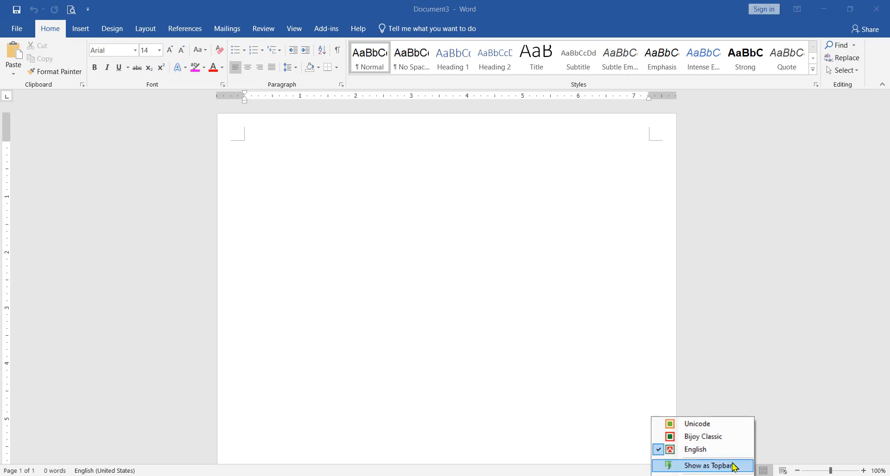
Show the Bangla keyboard program as a topbar beside the quick access commands and switch its input mode to Bijoy Classic
left_click(720, 468)
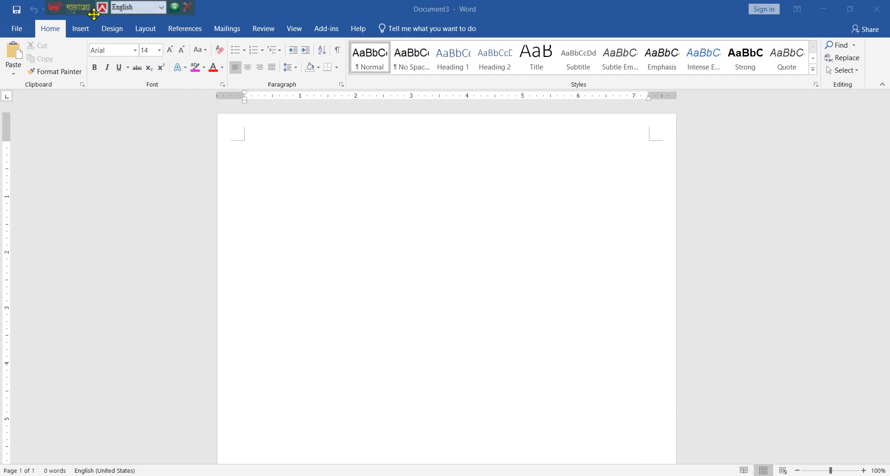
left_click_drag(85, 10, 207, 11)
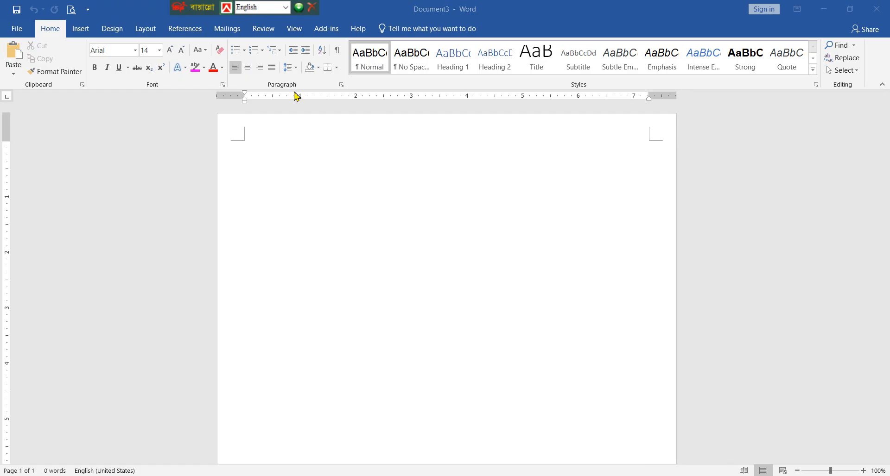
key("ctrl+alt+b")
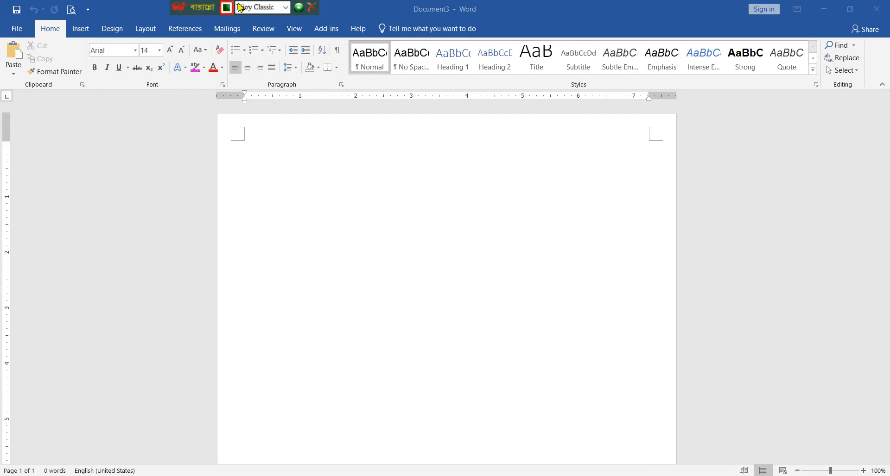
left_click(286, 7)
left_click(263, 28)
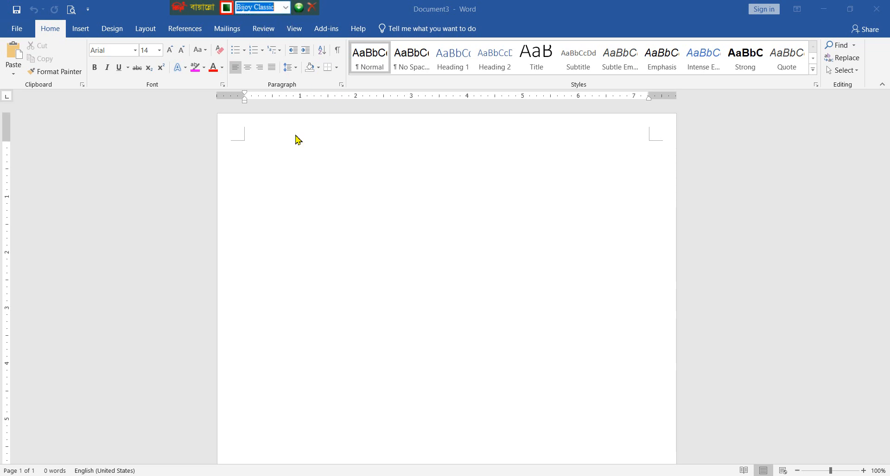
left_click(292, 152)
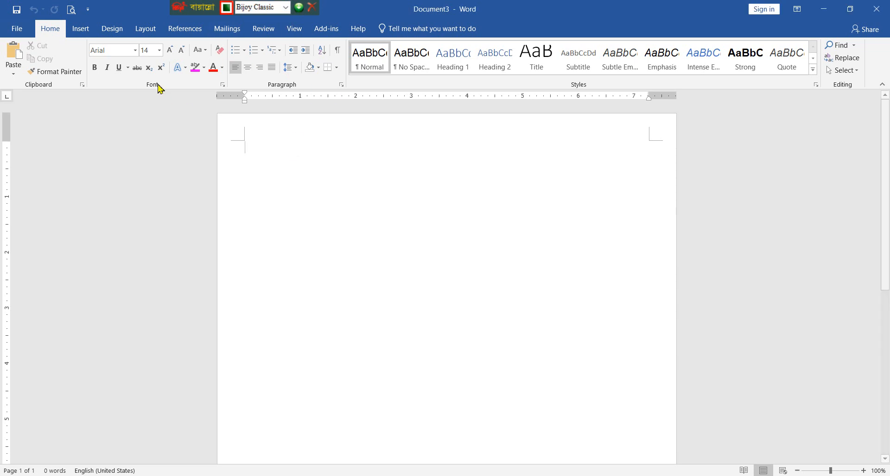
Set the font to SutonnyMJ and enter the Bangla text "আমার সোনার বাংলা" on the first line
left_click(137, 54)
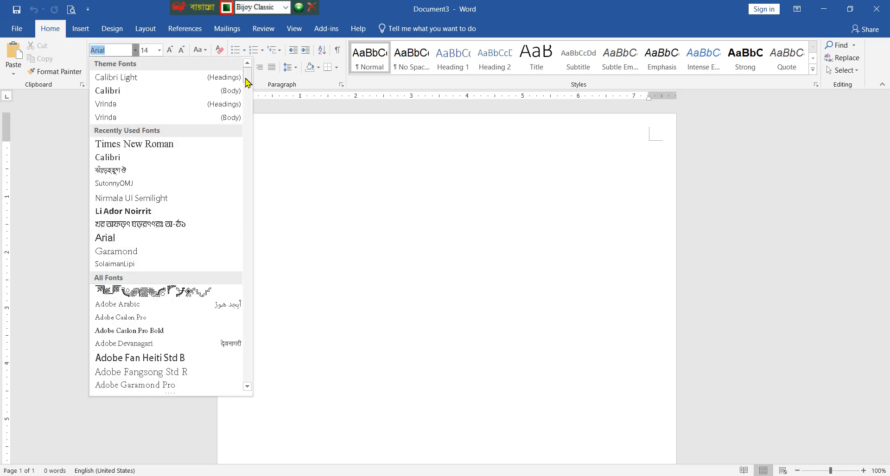
scroll(246, 208, "down", 20)
scroll(241, 284, "down", 20)
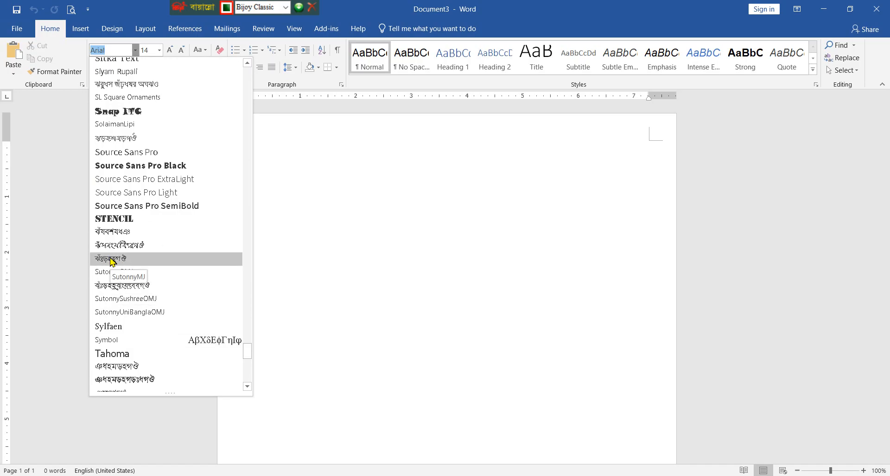
left_click(143, 260)
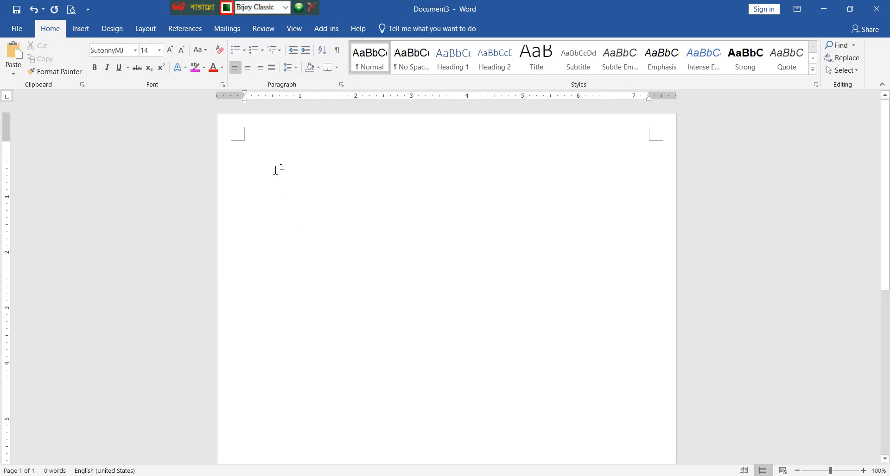
type("gfm")
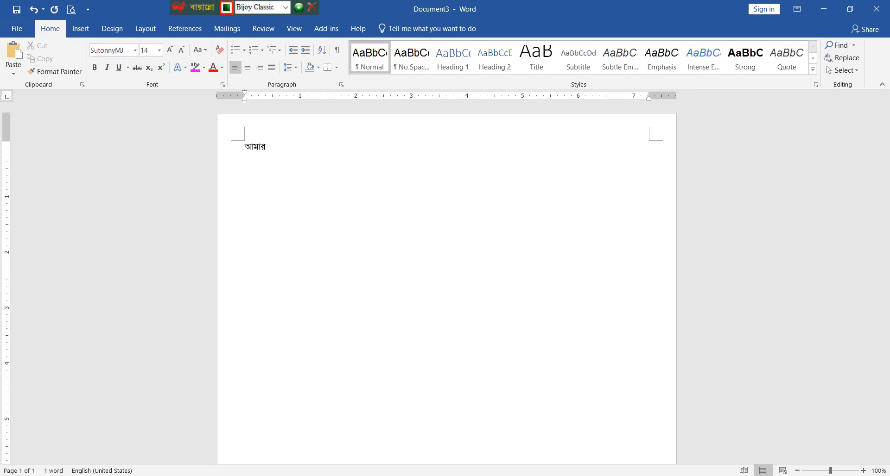
type("fv cnfbfv")
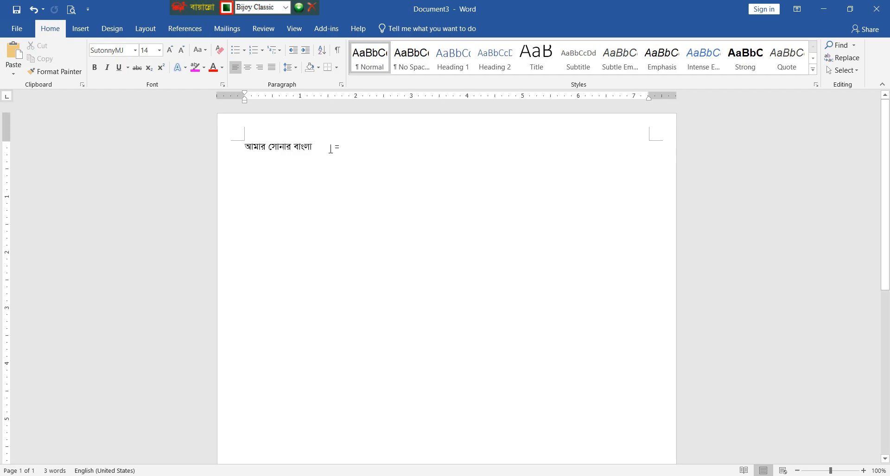
Enlarge the whole line "আমার সোনার বাংলা" to 20 pt and clear the selection
left_click_drag(340, 151, 209, 146)
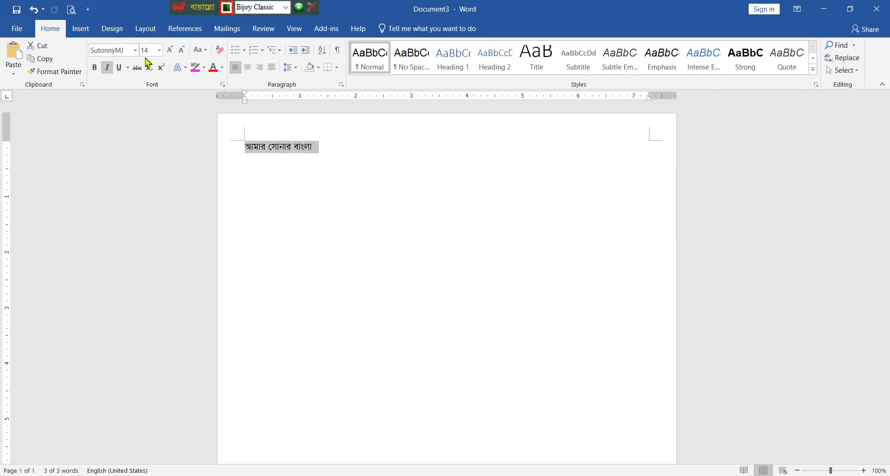
left_click(169, 49)
left_click(169, 50)
left_click(170, 49)
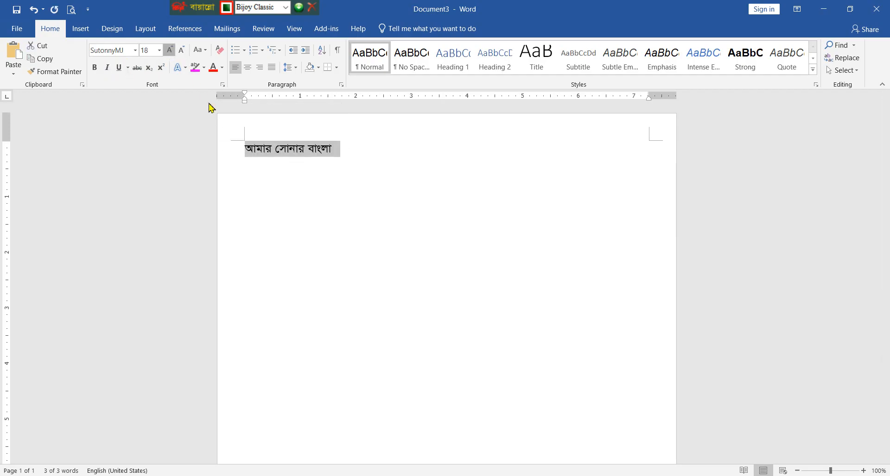
left_click(413, 167)
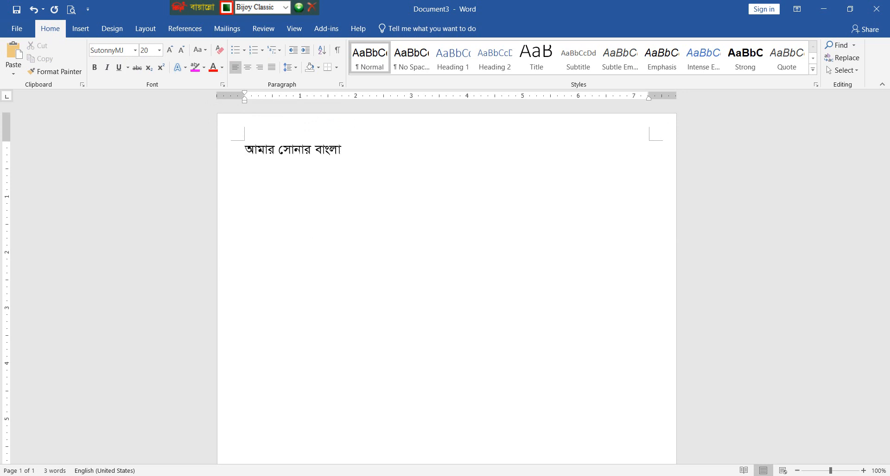
Switch the keyboard input to English and try to set the font after the Bangla text to Times New Roman
key("ctrl+alt+b")
left_click(135, 50)
left_click_drag(248, 78, 248, 352)
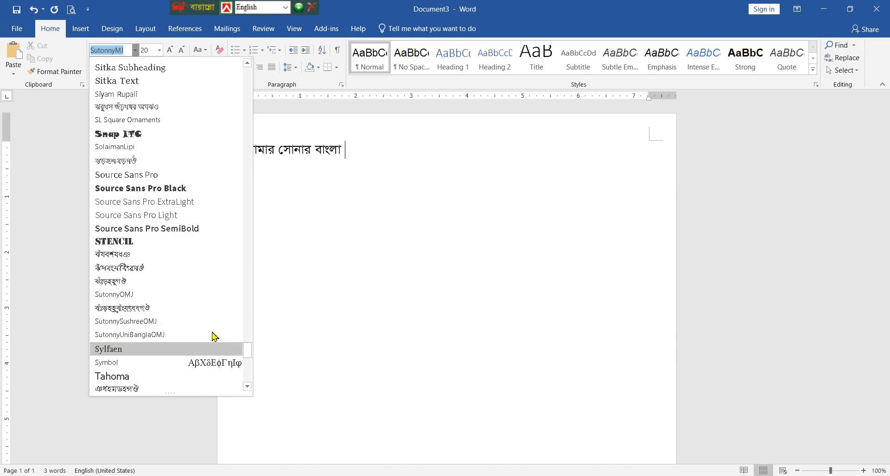
scroll(175, 303, "down", 10)
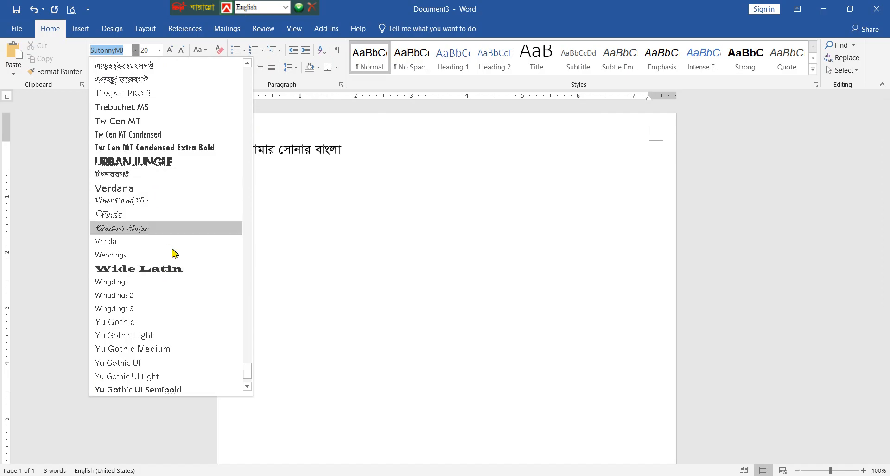
scroll(172, 273, "up", 3)
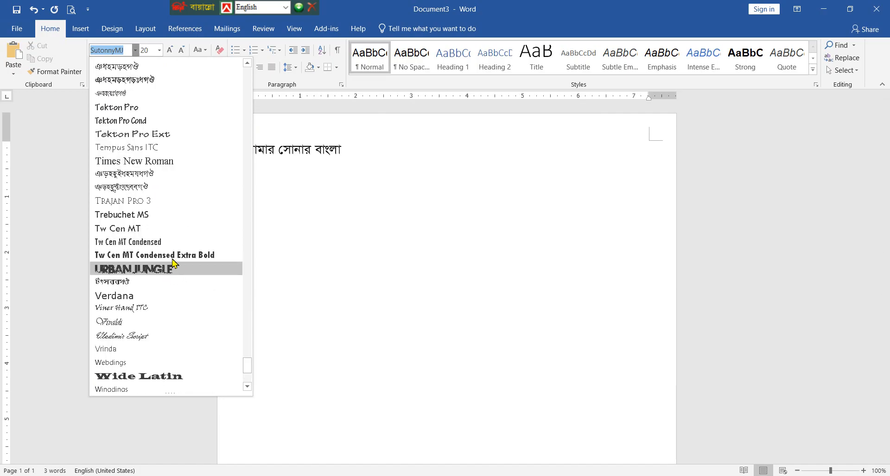
left_click(122, 162)
left_click(417, 158)
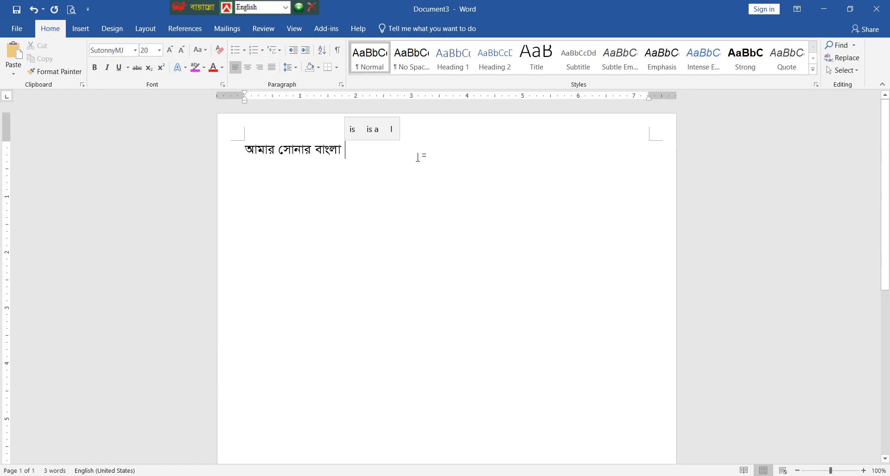
type("Bangla")
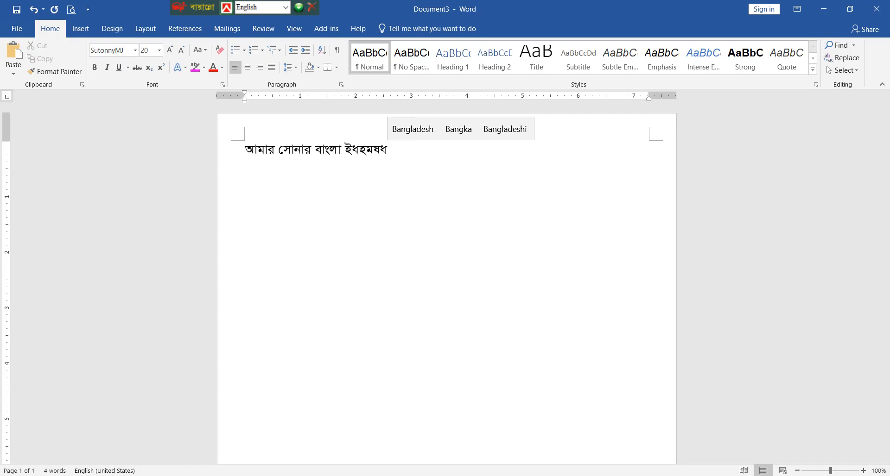
left_click_drag(391, 153, 347, 154)
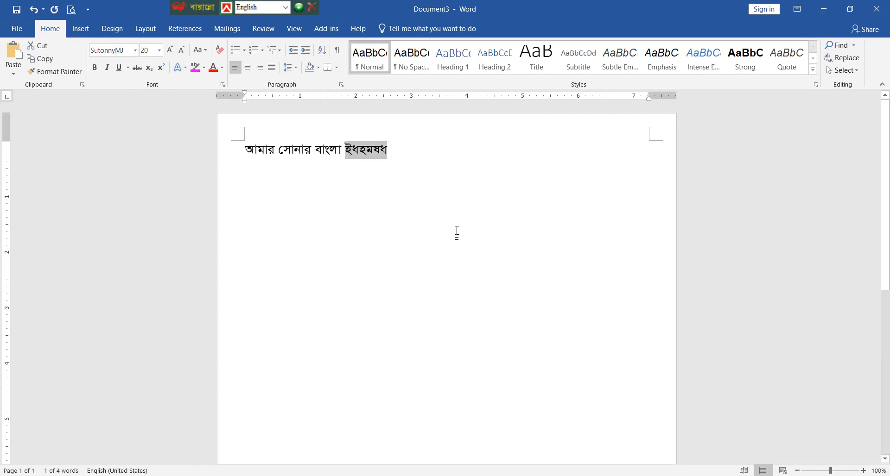
key("BackSpace")
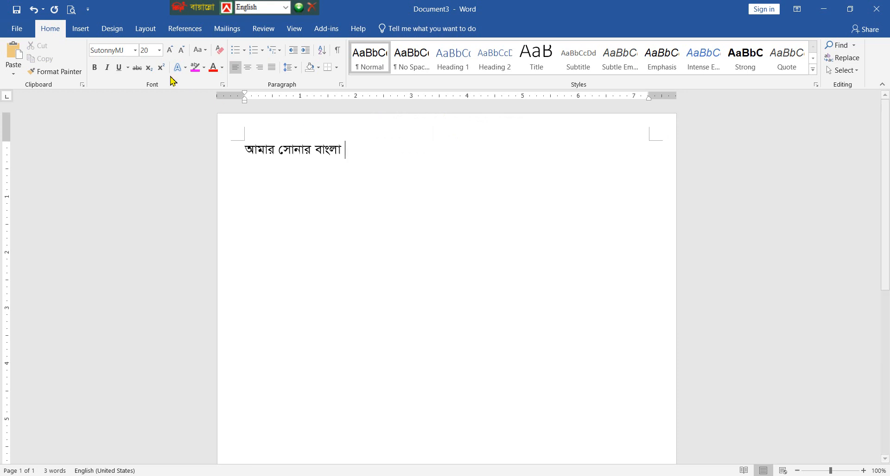
Set the font after the Bangla text to Times New Roman and enter the English word "Bangladesh"
left_click(137, 53)
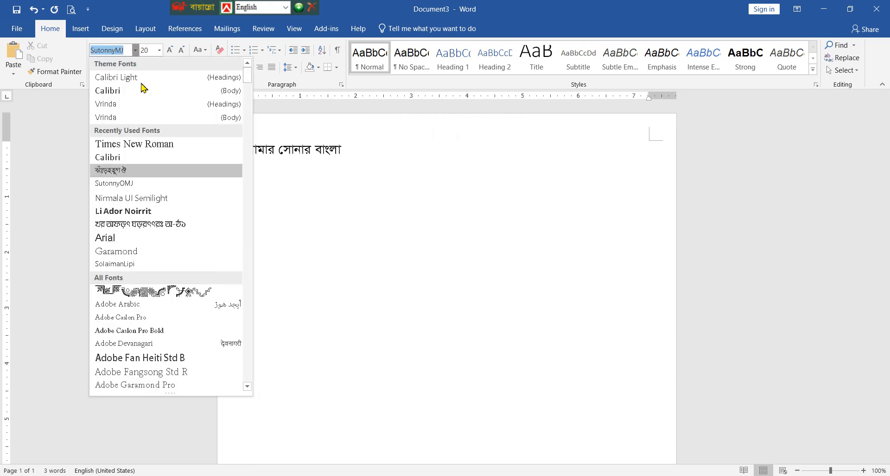
left_click(136, 145)
type("Bangladesj")
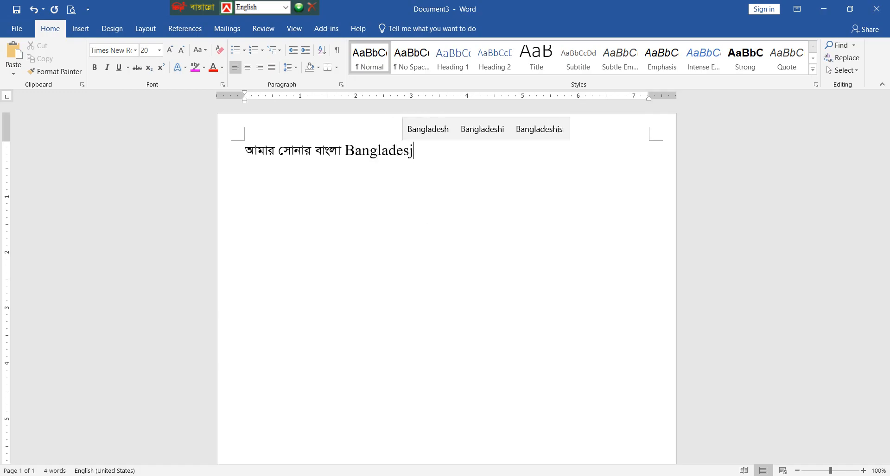
key("BackSpace")
type("h")
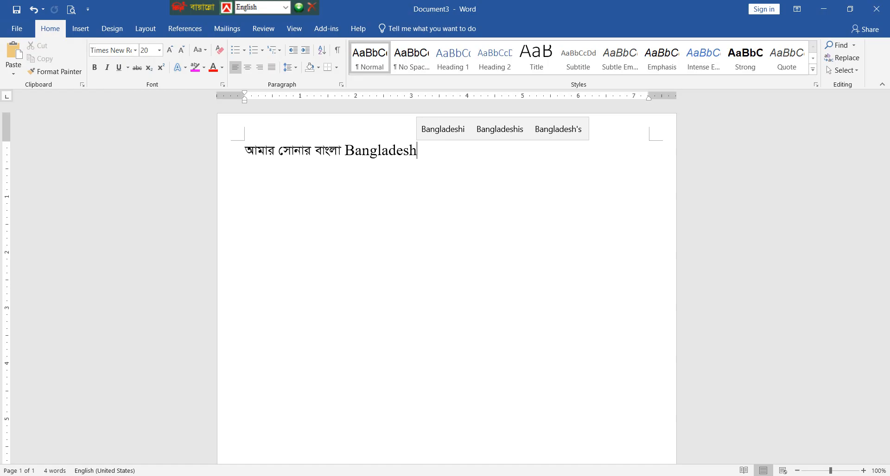
Run the font macros after "Bangladesh" to switch the typing font between SutonnyMJ, Arial and Times New Roman, finishing on SutonnyMJ
key("ctrl+alt+b")
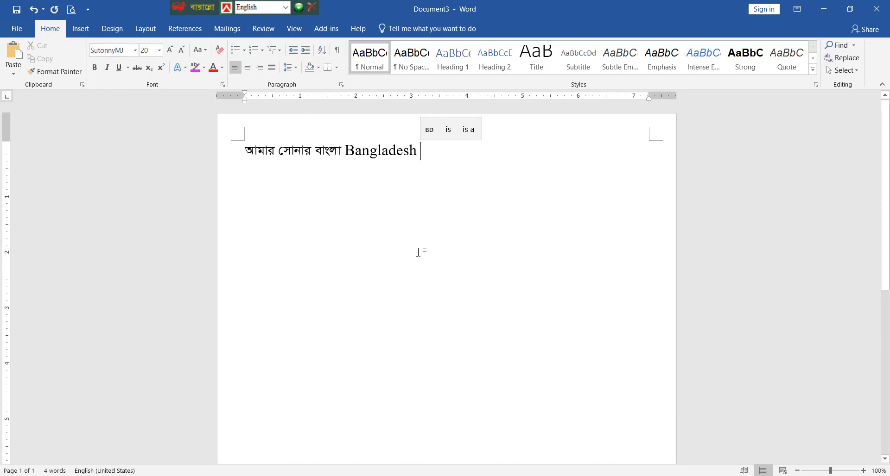
key("ctrl+alt+b")
key("alt+a")
key("ctrl+shift+f")
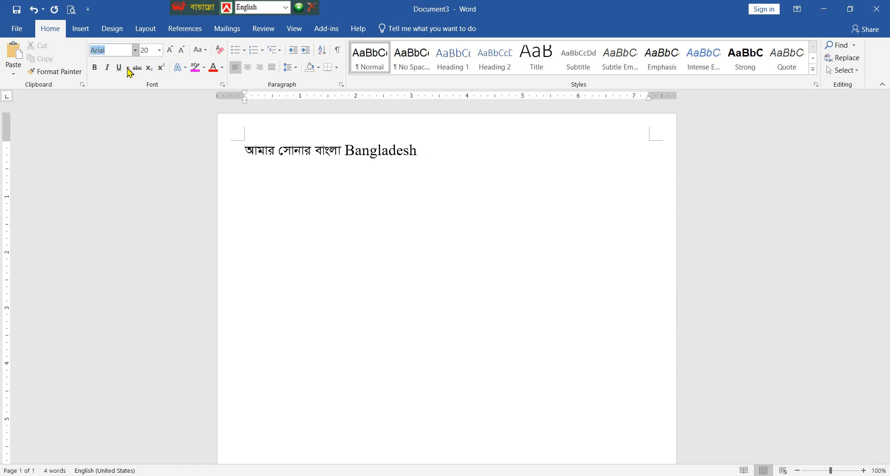
left_click(471, 157)
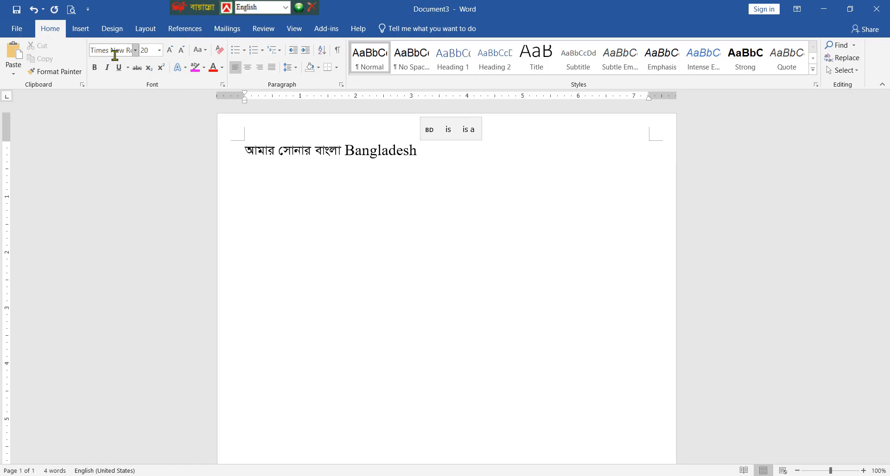
key("ctrl+alt+b")
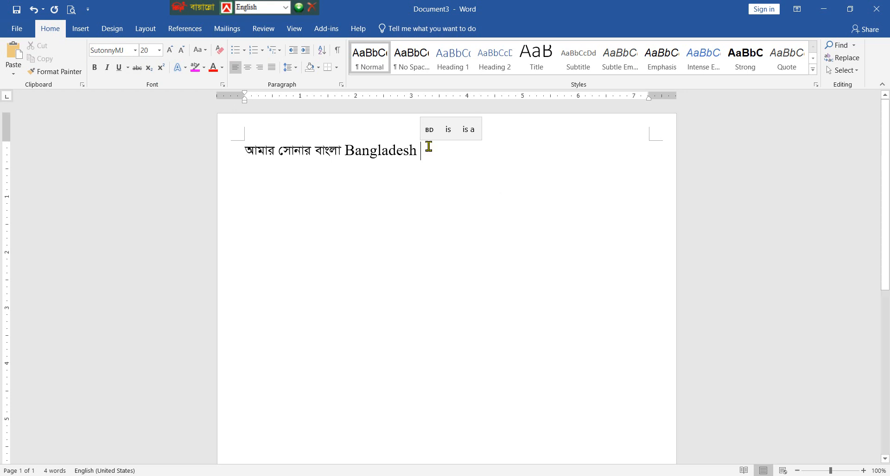
Show the macro commands briefly, then delete the whole line "আমার সোনার বাংলা Bangladesh" from the document
left_click(294, 28)
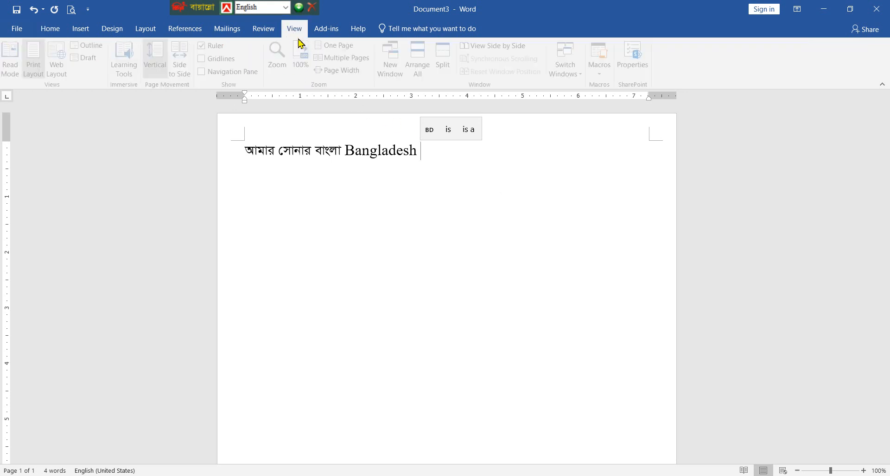
left_click(608, 80)
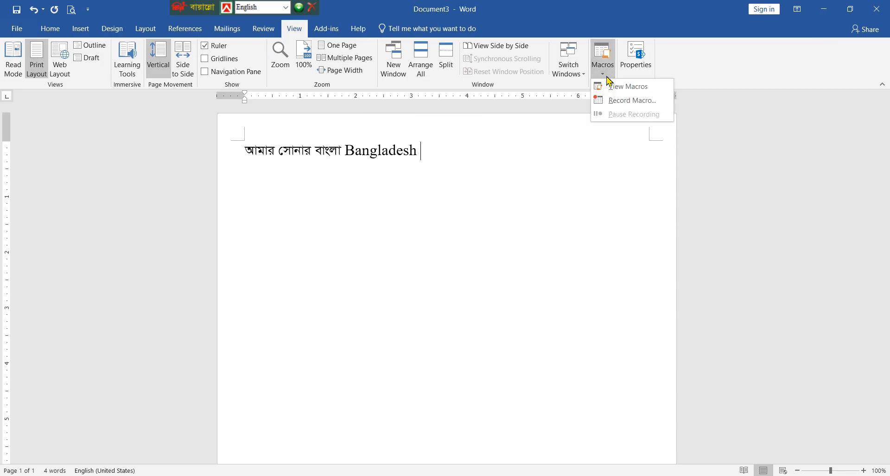
left_click(421, 188)
left_click(200, 164)
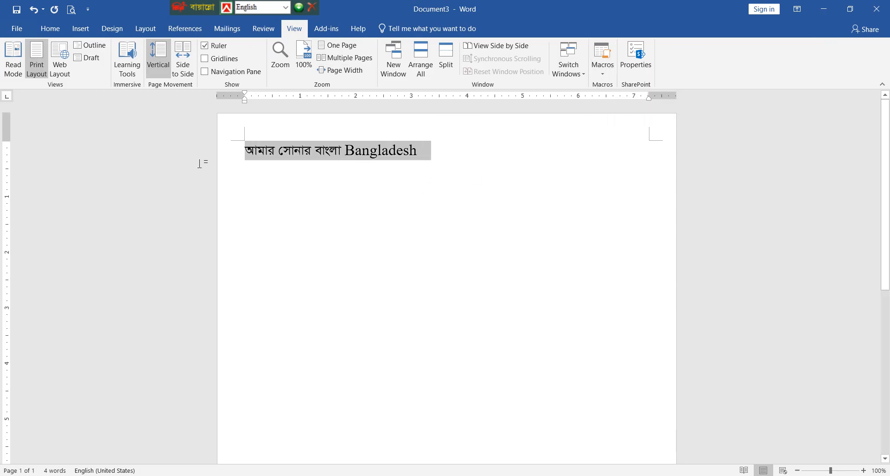
key("Delete")
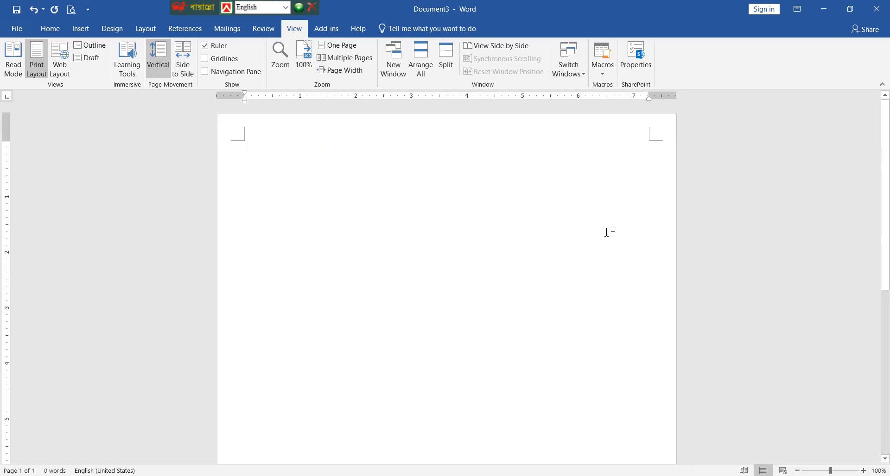
Enter a letter opening with "To", "The Principal", an empty line and "Sub." on separate lines
type("To")
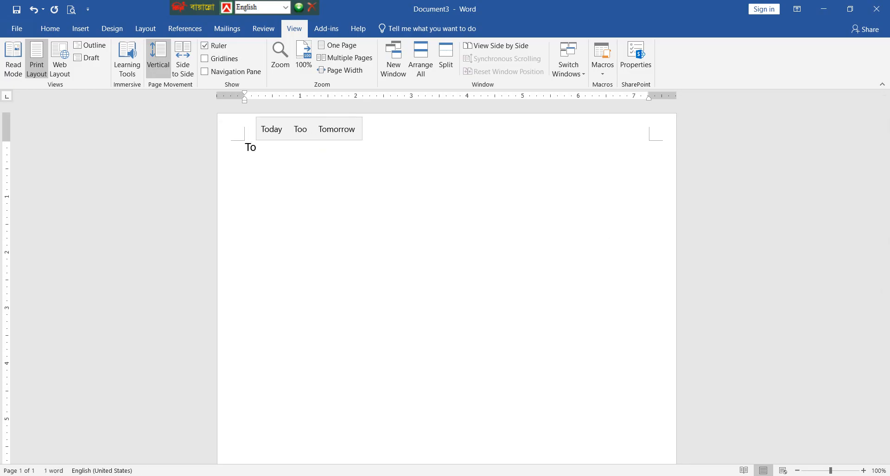
key("Return")
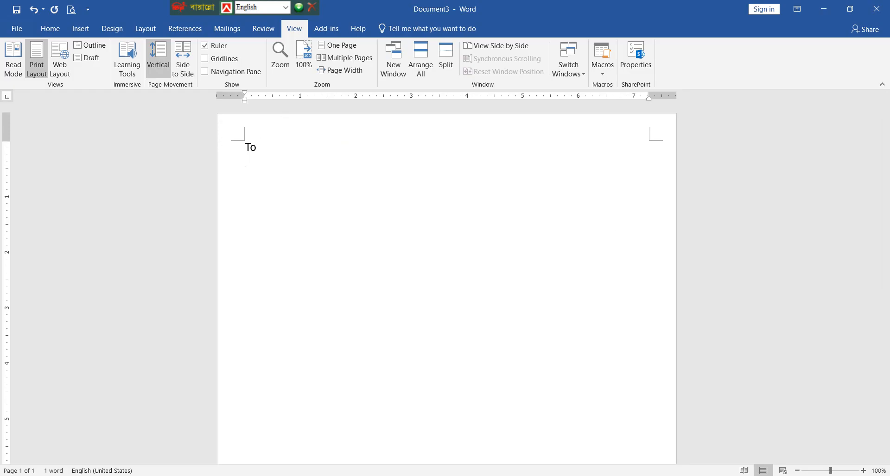
type("The Prin")
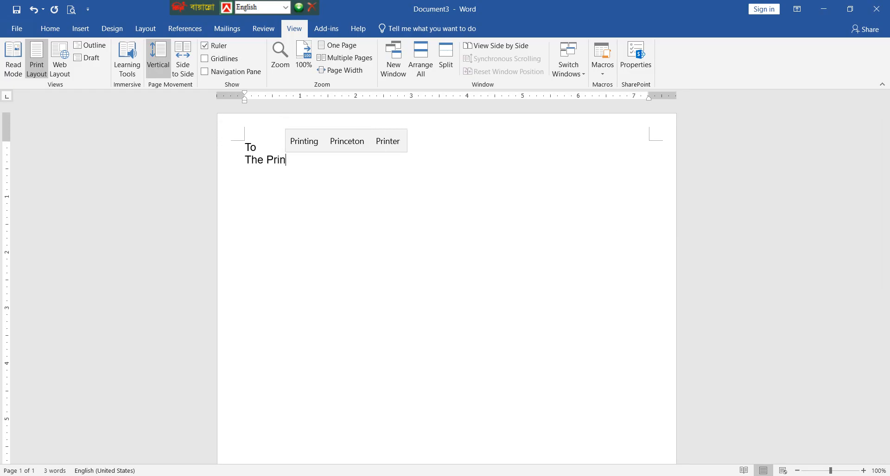
key("Up")
key("Right")
key("Right")
key("Return")
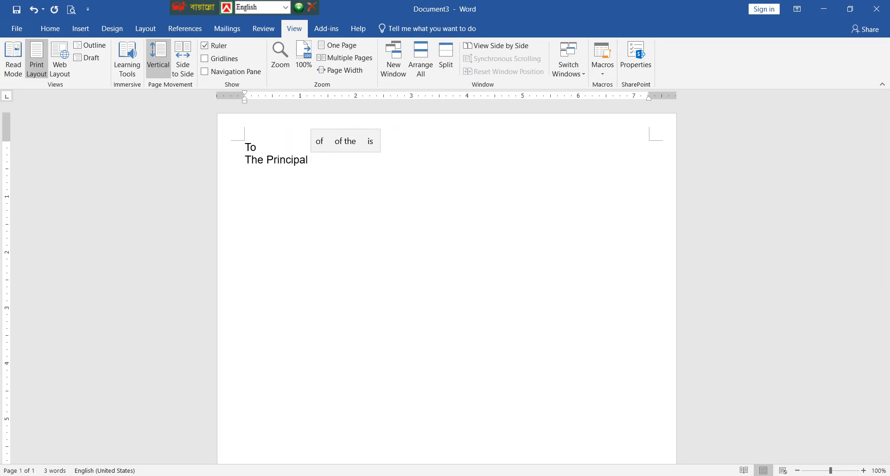
key("Return")
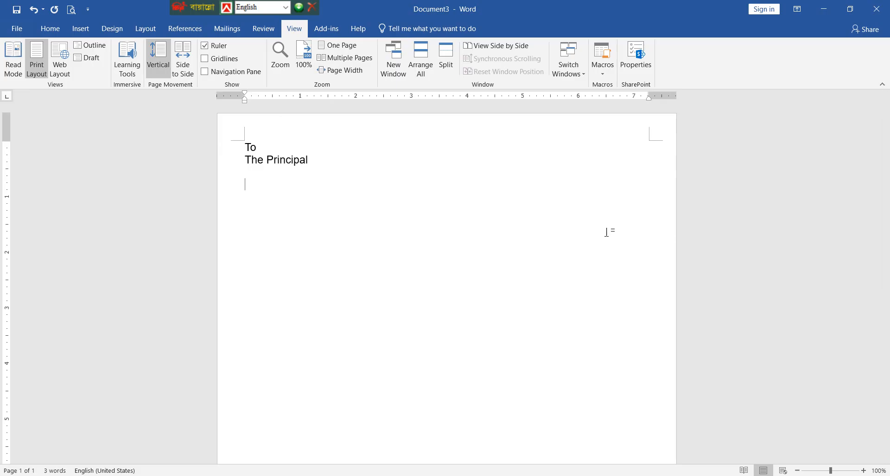
key("Return")
type("Sub.")
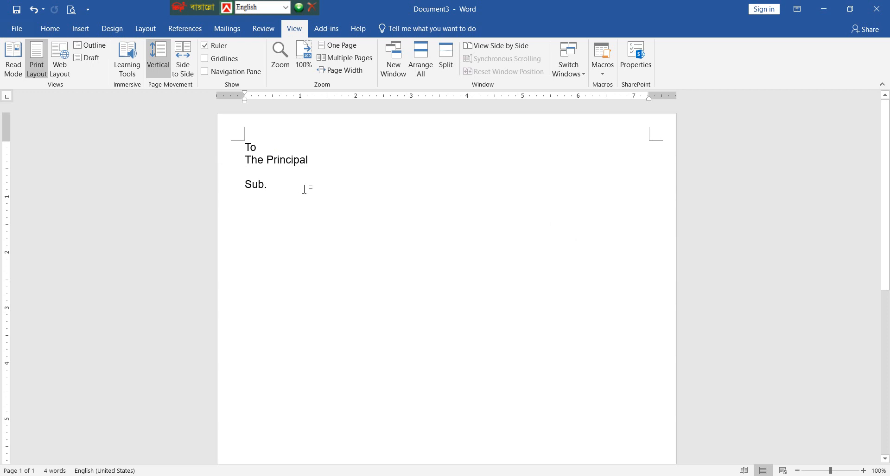
left_click_drag(247, 147, 340, 224)
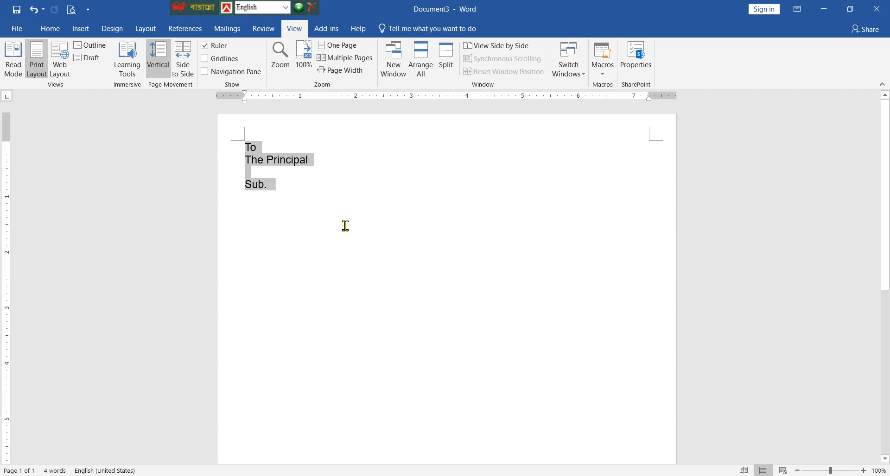
left_click(298, 204)
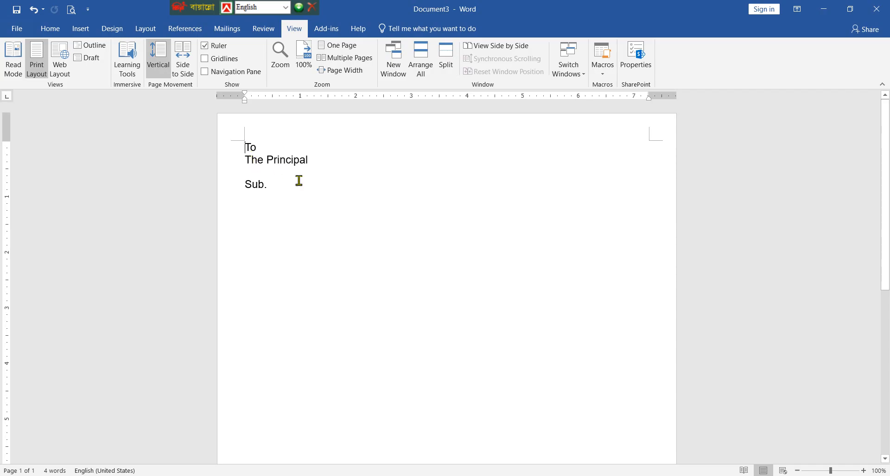
left_click(247, 148)
left_click_drag(246, 147, 328, 220)
left_click(289, 196)
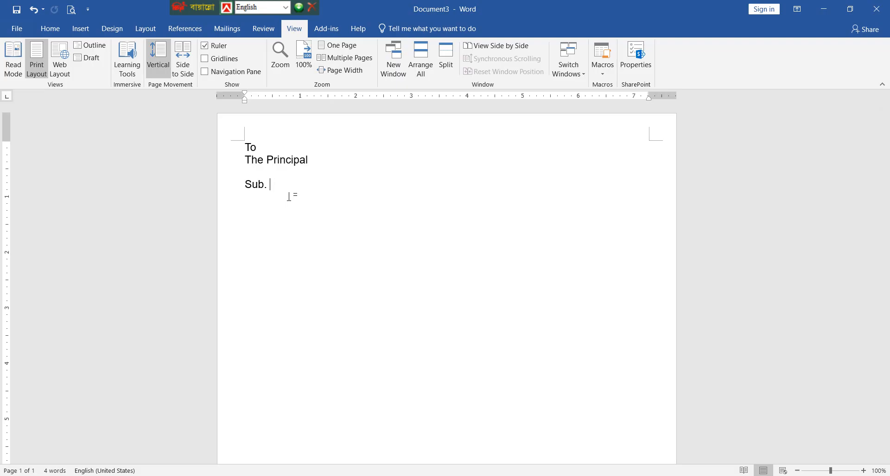
left_click_drag(246, 147, 411, 250)
left_click(294, 195)
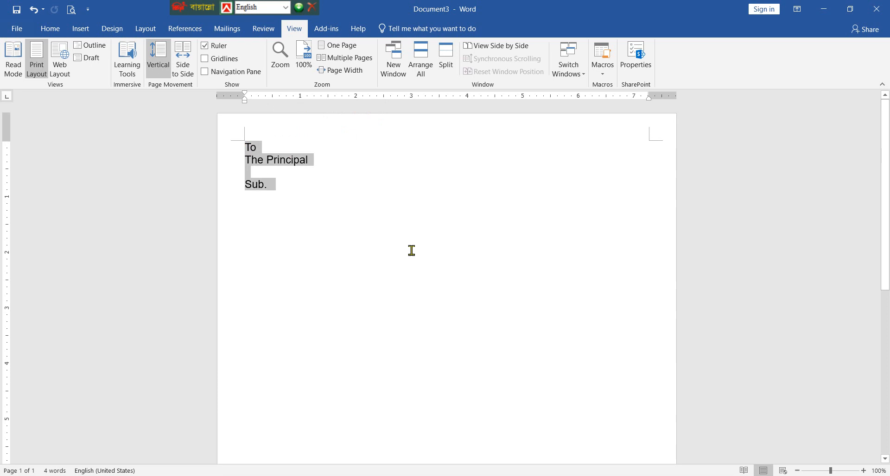
left_click(328, 224)
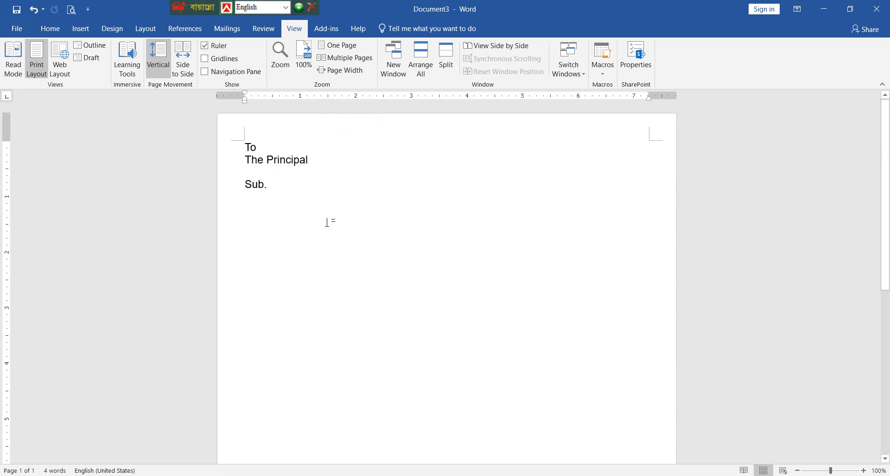
left_click_drag(243, 148, 436, 254)
left_click(328, 218)
Erase the whole letter opening, from "Sub." back to "To", leaving an empty page
key("BackSpace")
key("BackSpace")
key("BackSpace")
key("BackSpace")
key("BackSpace")
key("BackSpace")
key("BackSpace")
key("BackSpace")
key("BackSpace")
key("BackSpace")
key("BackSpace")
key("BackSpace")
key("BackSpace")
key("BackSpace")
key("BackSpace")
key("BackSpace")
key("BackSpace")
key("BackSpace")
key("BackSpace")
key("BackSpace")
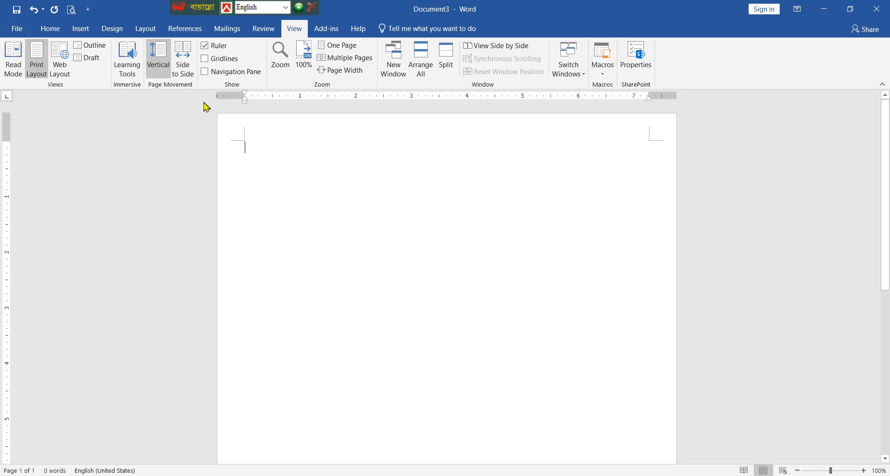
Open the list of available macros and go through Arial, Bangla, Bijoy20032Classic, Classic2Bijoy2003, English and Kalpurush
left_click(604, 75)
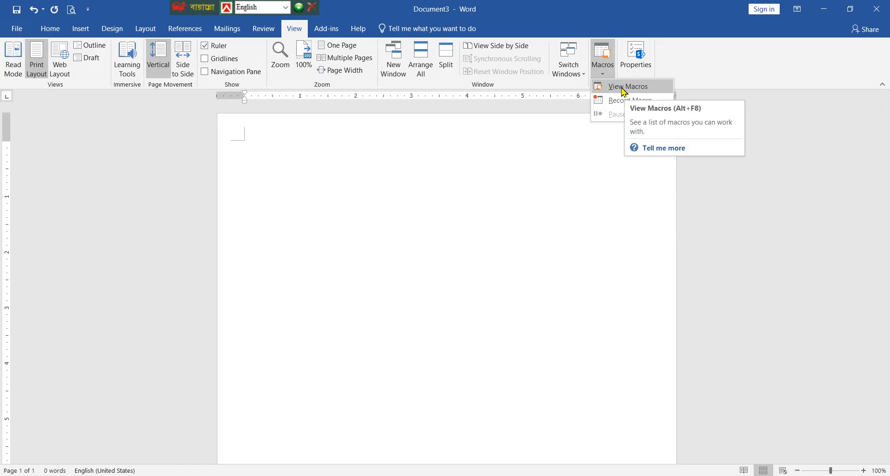
left_click(627, 87)
left_click_drag(394, 134, 386, 167)
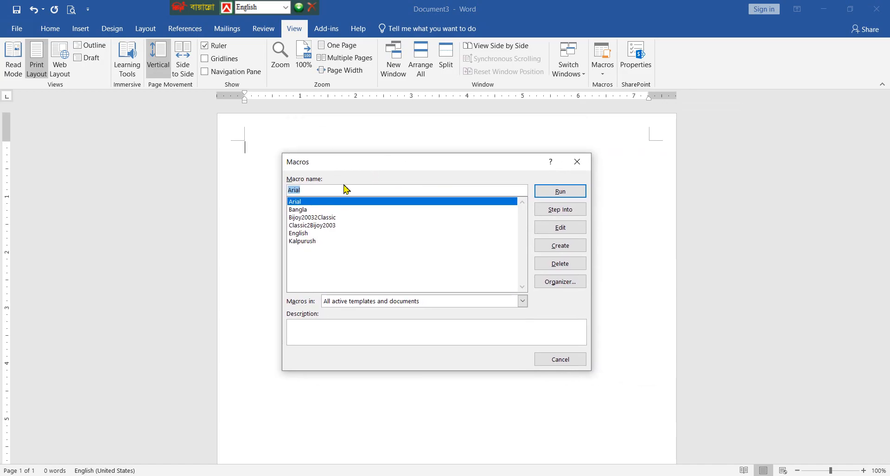
left_click(306, 211)
left_click(315, 218)
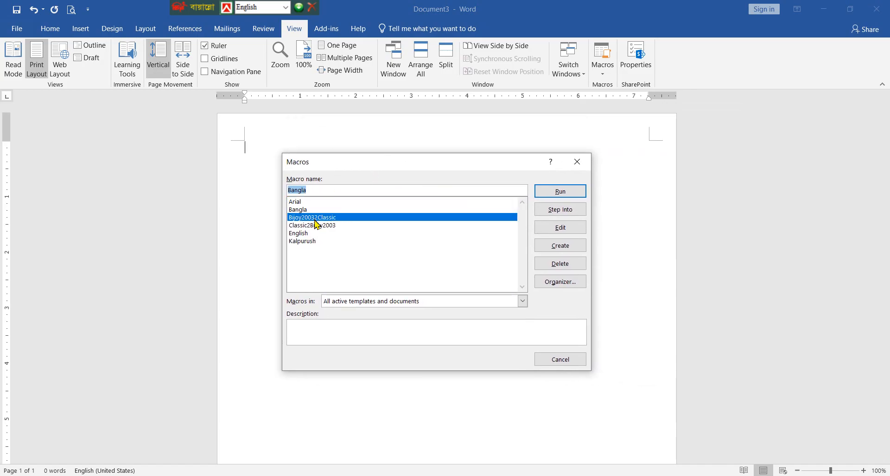
left_click(325, 225)
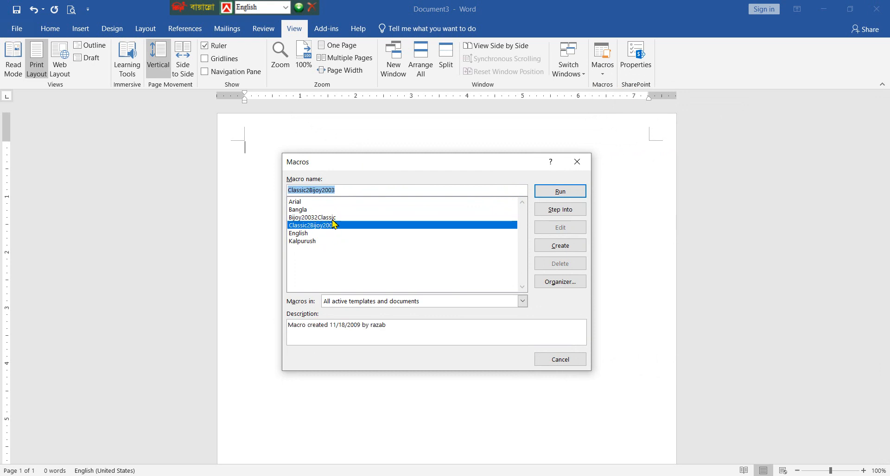
left_click(300, 235)
left_click(315, 242)
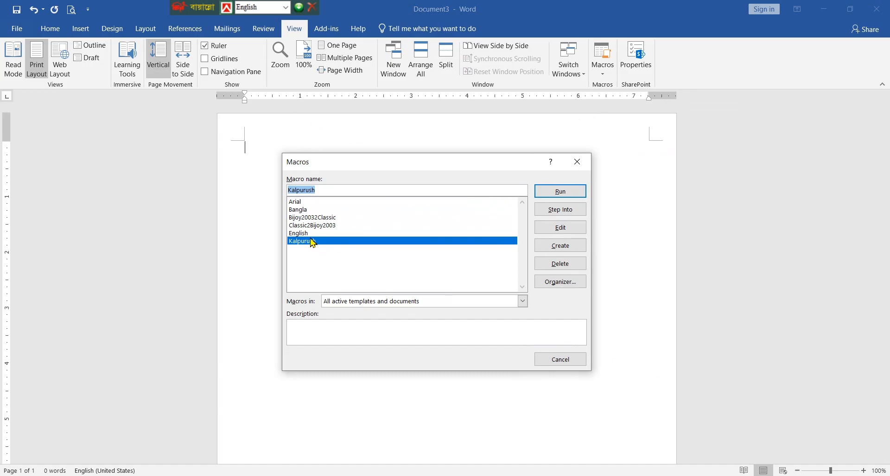
left_click(298, 203)
Open the Kalpurush macro's code to examine it, and close the code editor without changes
left_click(314, 243)
left_click(564, 227)
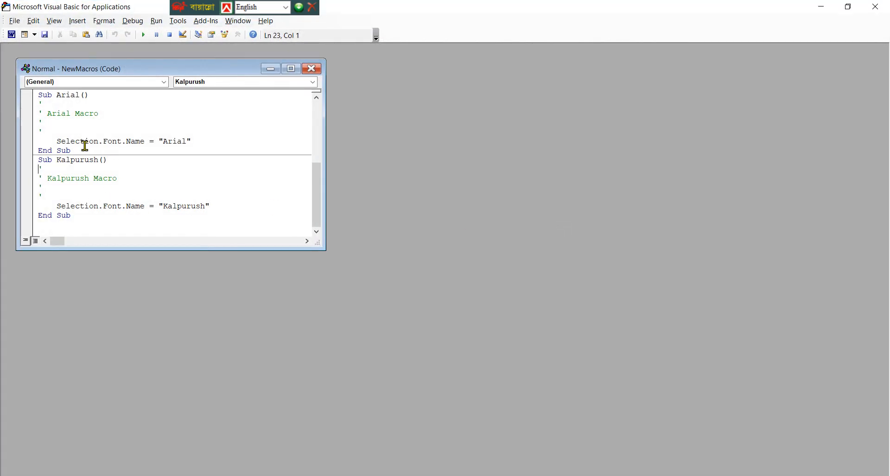
left_click(313, 72)
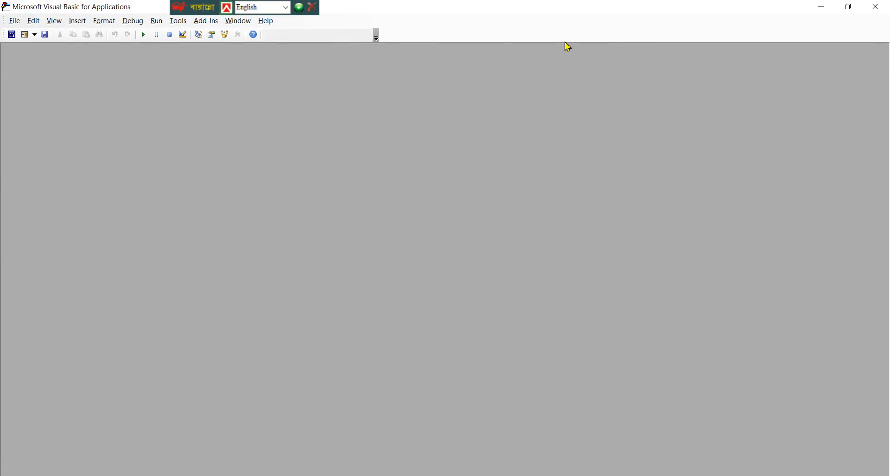
left_click(875, 6)
Start setting up a new macro recording named Kalpurush
left_click(603, 72)
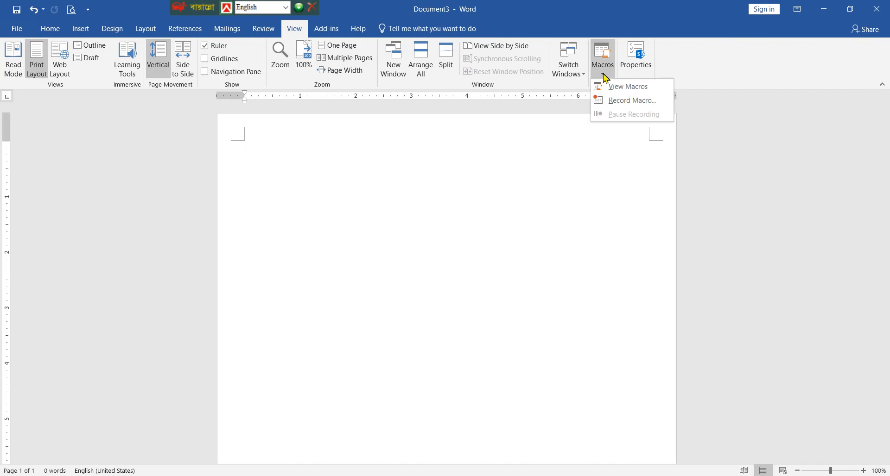
left_click(624, 101)
left_click_drag(388, 205, 322, 213)
type("Kalpurush")
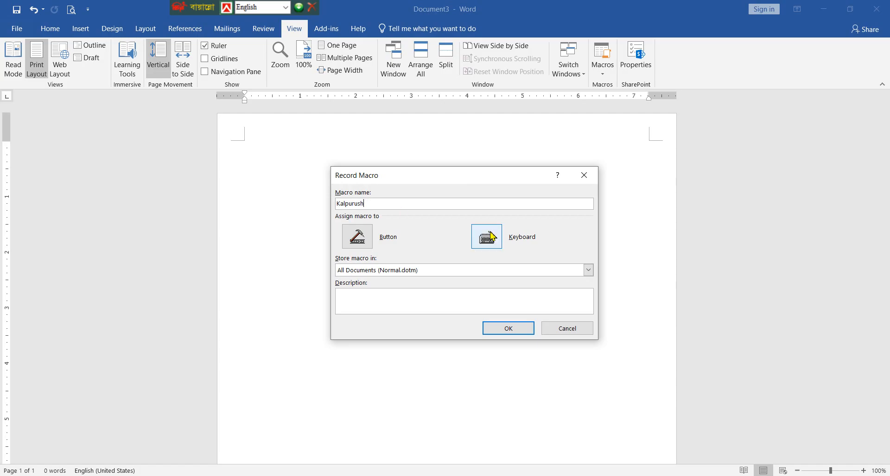
Assign the shortcut Alt+K to the Kalpurush macro and begin recording it
left_click(487, 237)
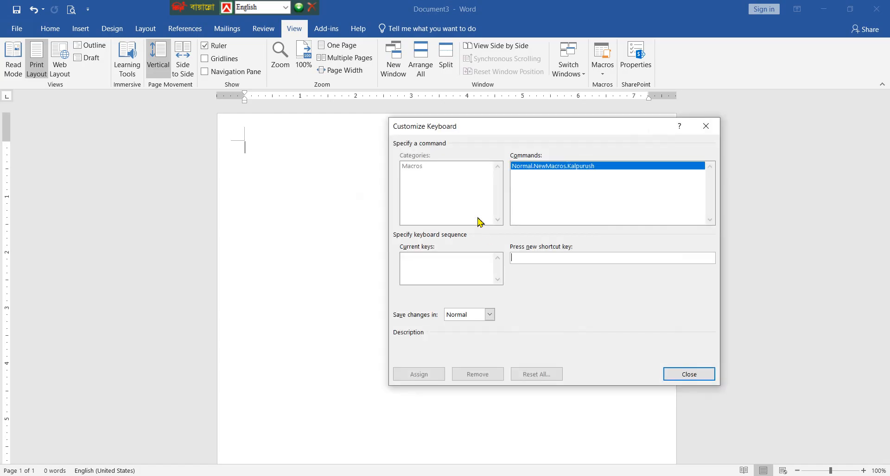
left_click_drag(488, 133, 358, 145)
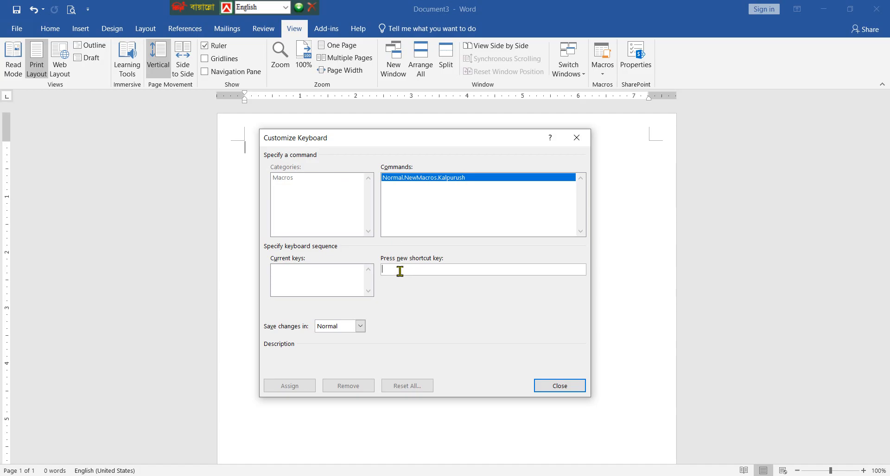
key("alt+k")
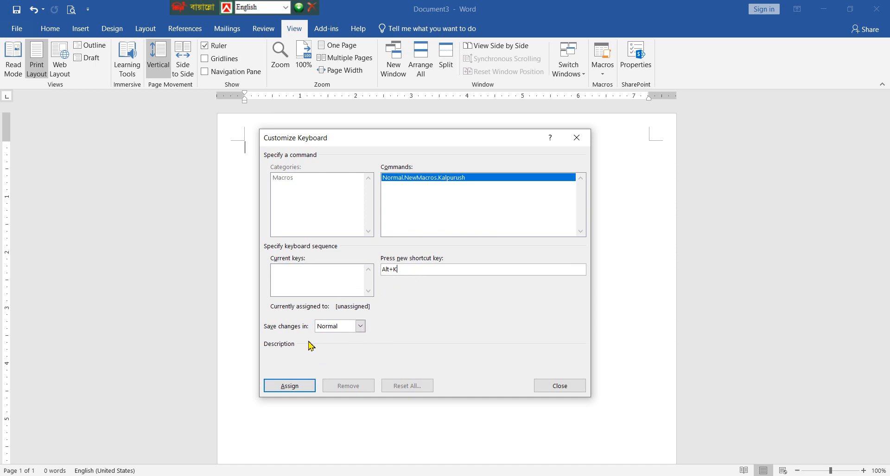
left_click(290, 386)
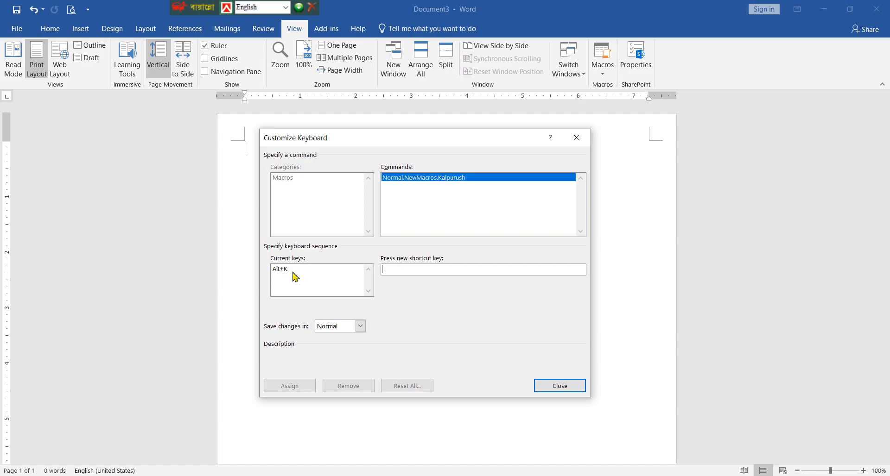
left_click(562, 388)
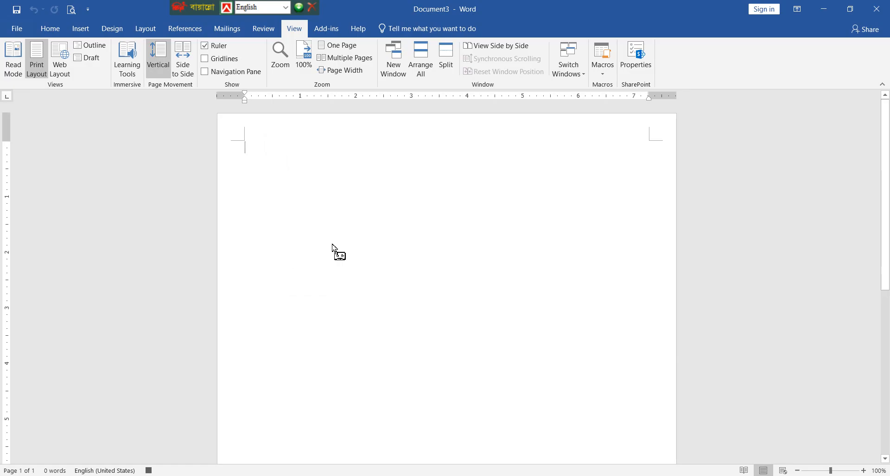
Set the font to Kalpurush as the recorded action and stop recording the macro
left_click(58, 31)
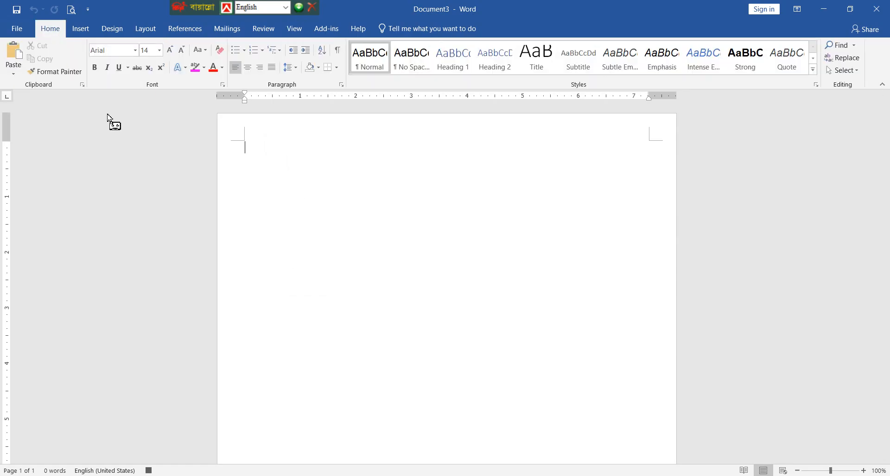
left_click(135, 50)
left_click_drag(248, 74, 249, 212)
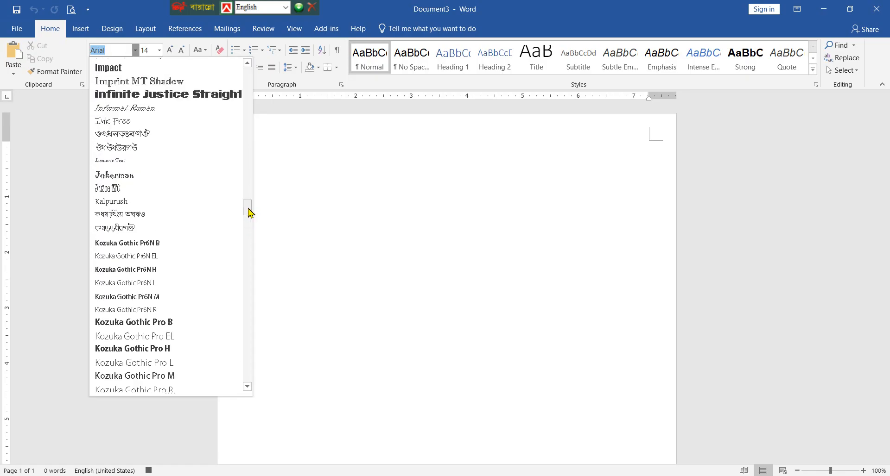
left_click(120, 203)
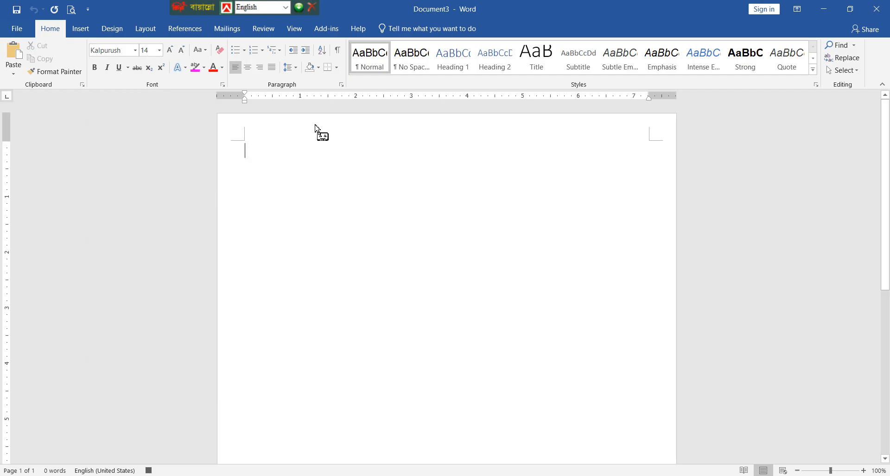
left_click(295, 29)
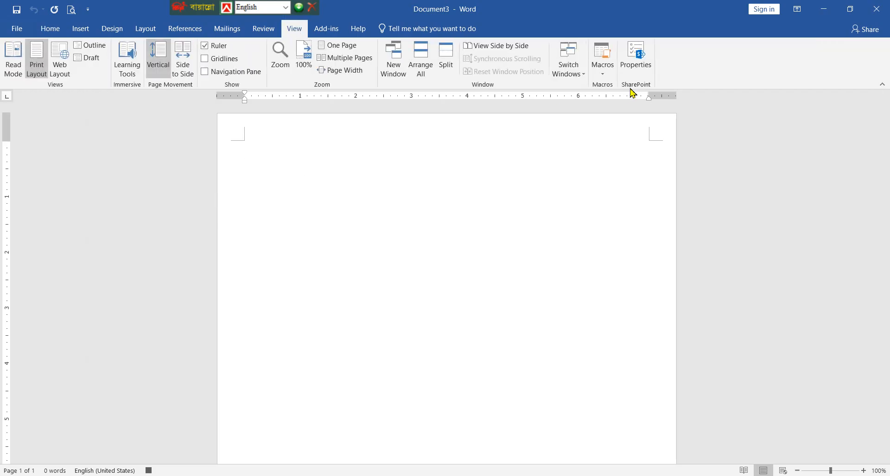
left_click(604, 74)
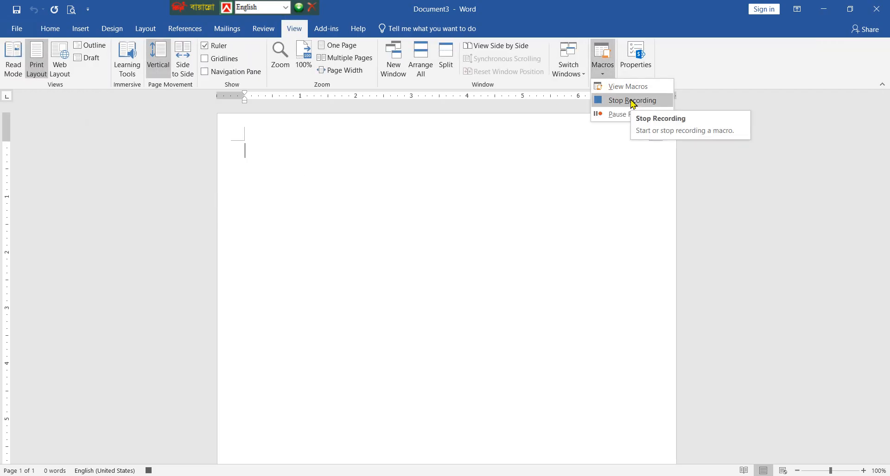
left_click(633, 101)
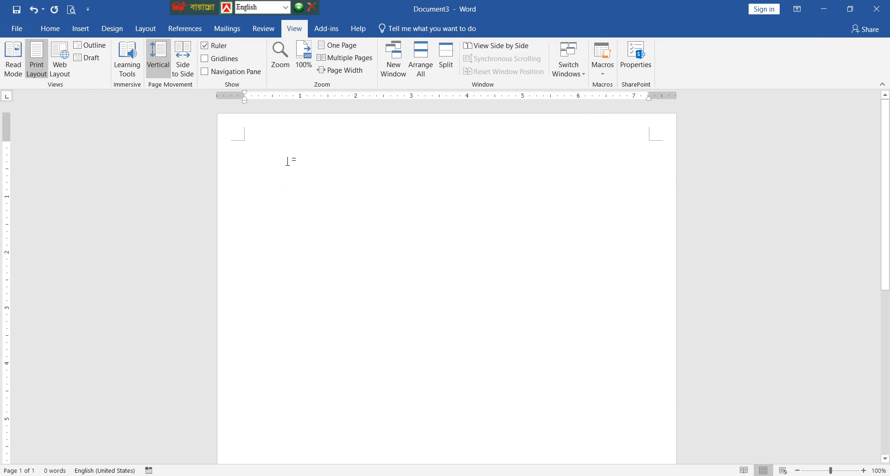
Set the font of the empty page to Times New Roman
left_click(51, 29)
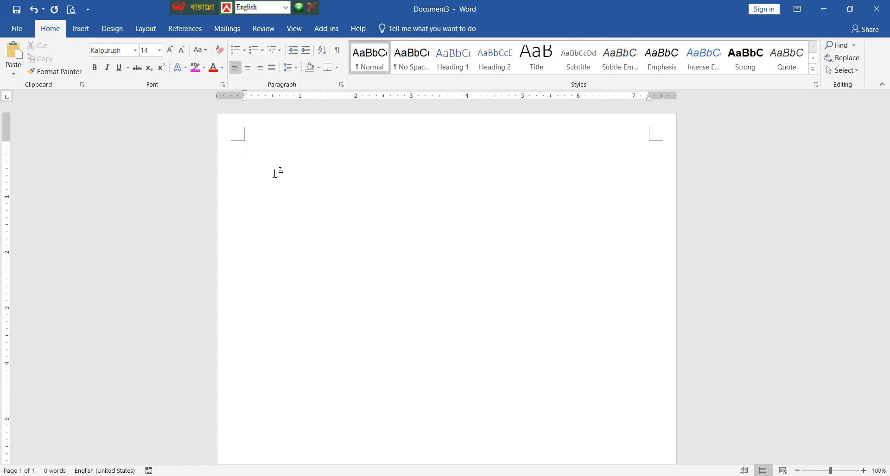
left_click(135, 51)
left_click(133, 158)
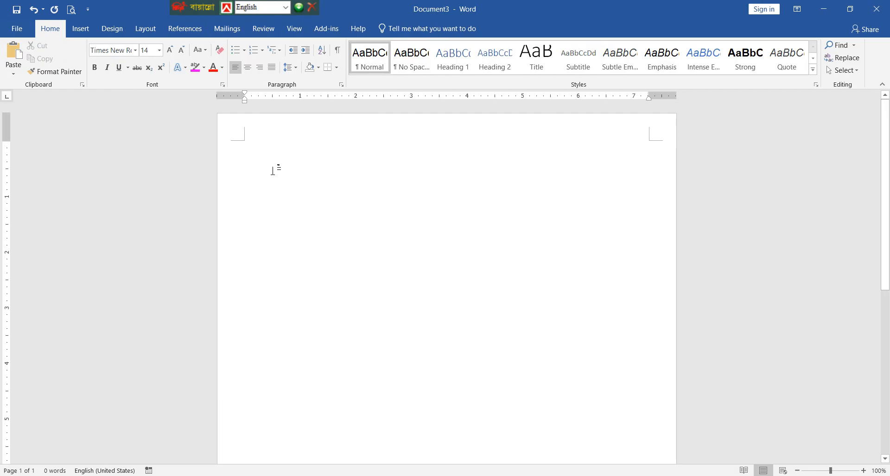
Test the font macros by their shortcuts, switching between fonts and ending with Kalpurush through Alt+K
key("alt+k")
key("alt+s")
key("alt+t")
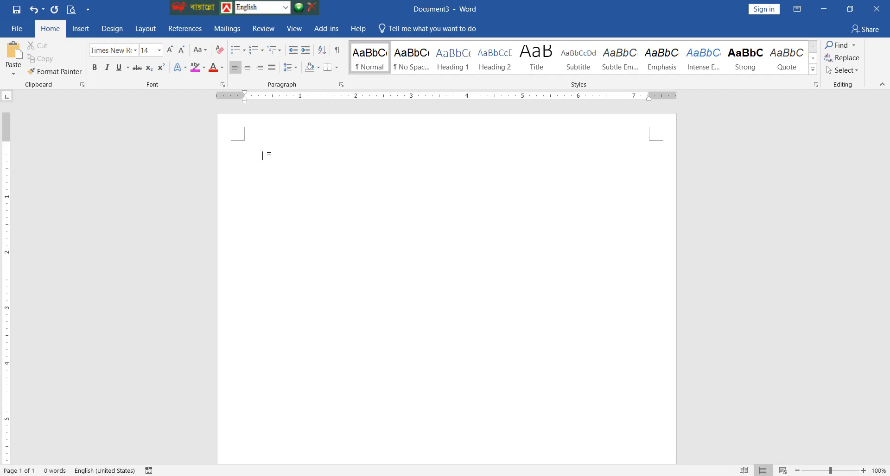
key("alt+a")
key("alt+k")
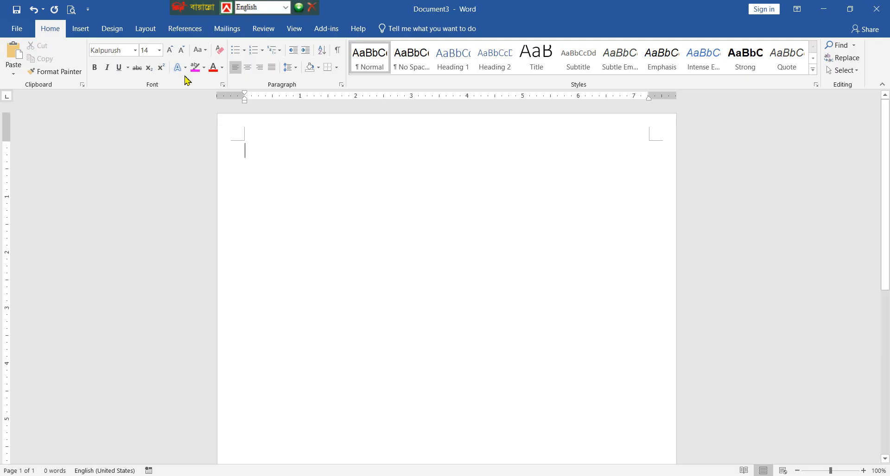
left_click(112, 52)
left_click(289, 177)
Start setting up another macro recording and name it AutoText
left_click(295, 29)
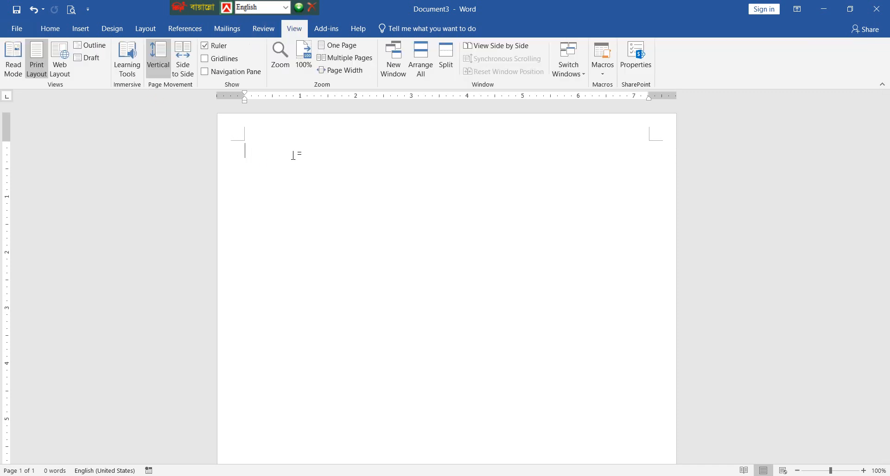
left_click(603, 68)
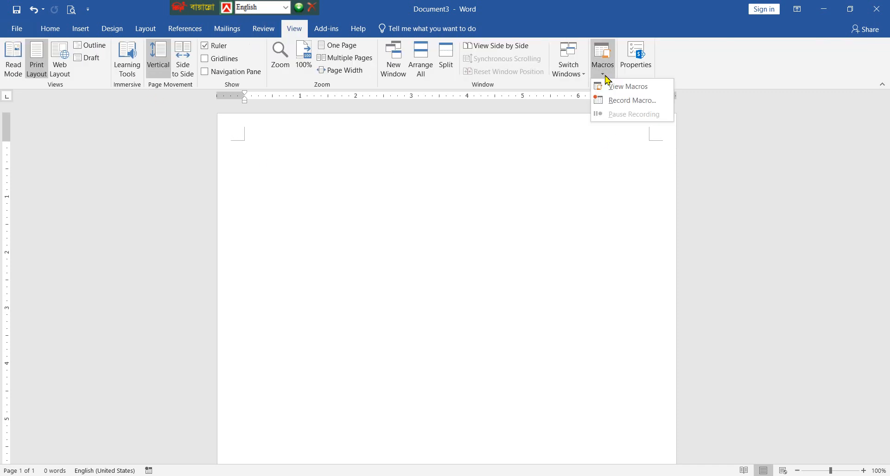
left_click(625, 107)
left_click(381, 204)
left_click_drag(381, 205, 326, 207)
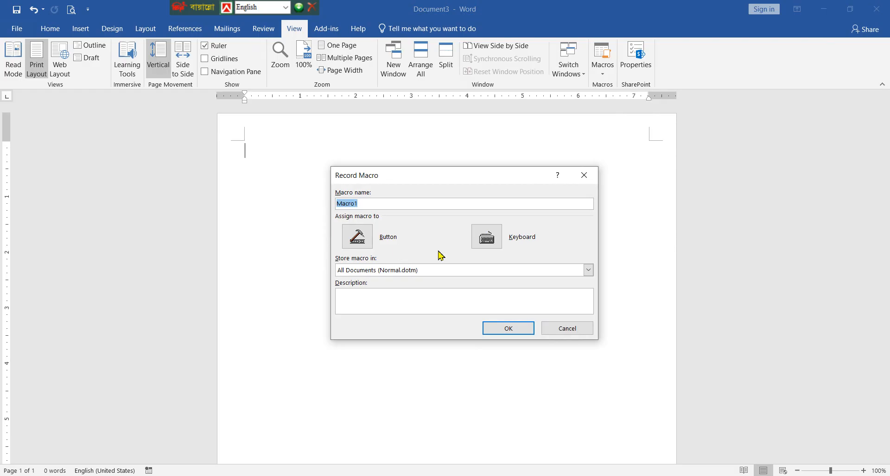
type("Auto")
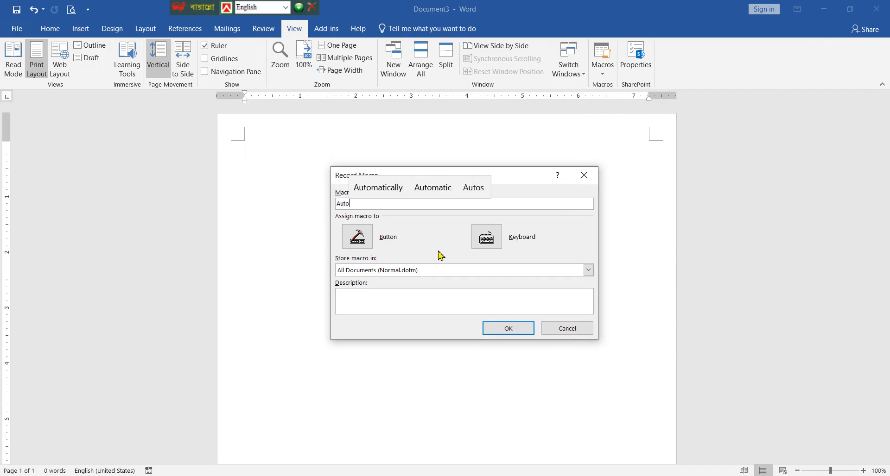
type("Tezt")
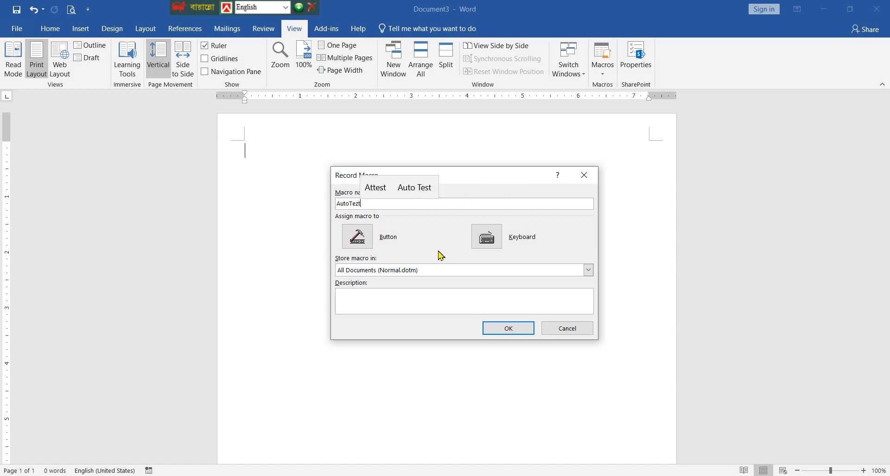
key("BackSpace")
key("BackSpace")
type("xt")
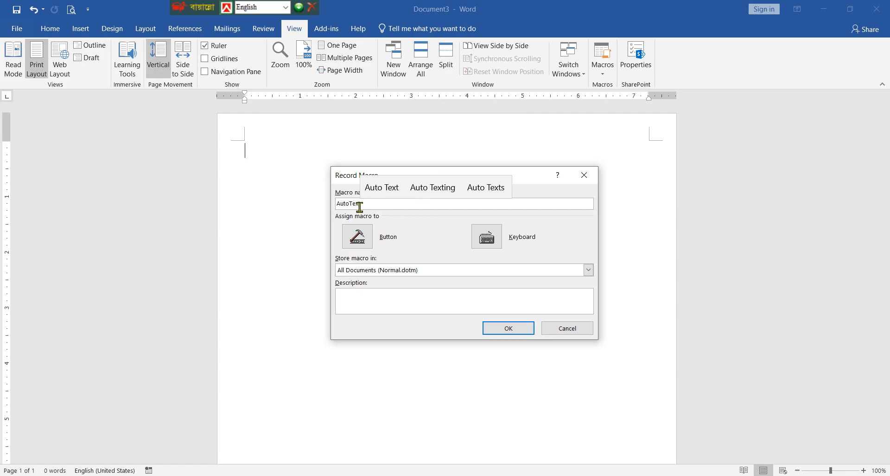
Assign the shortcut Alt+A to the AutoText macro and begin recording it
left_click(490, 240)
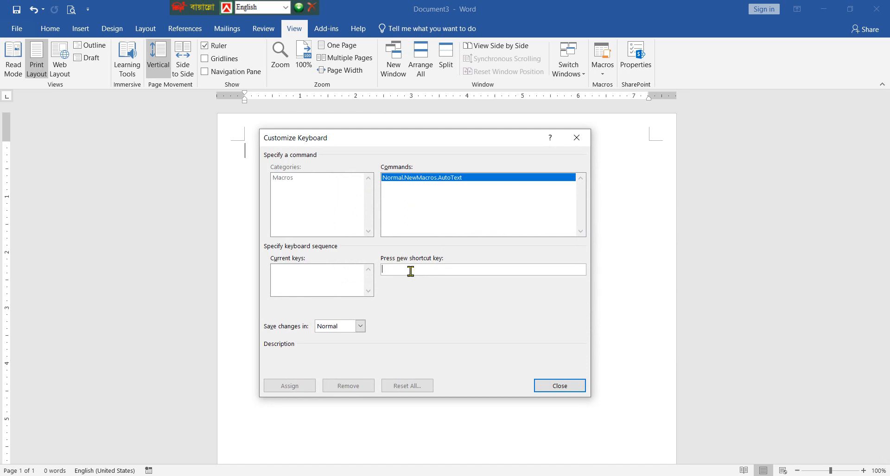
key("alt+a")
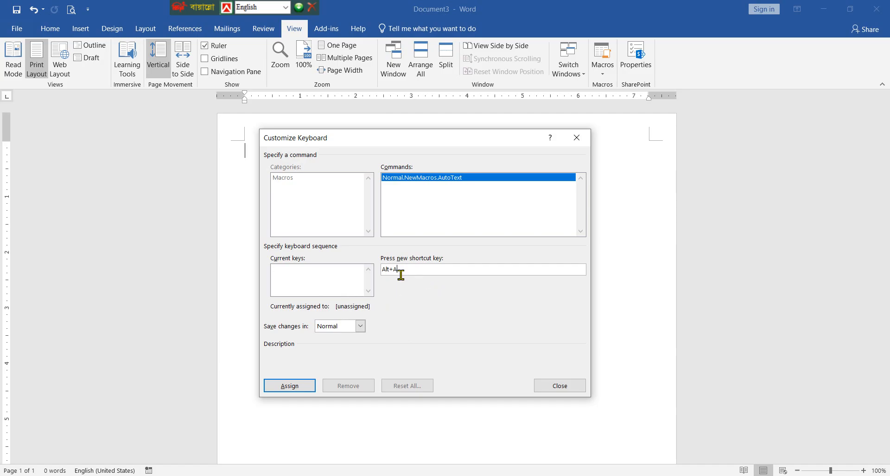
left_click(292, 389)
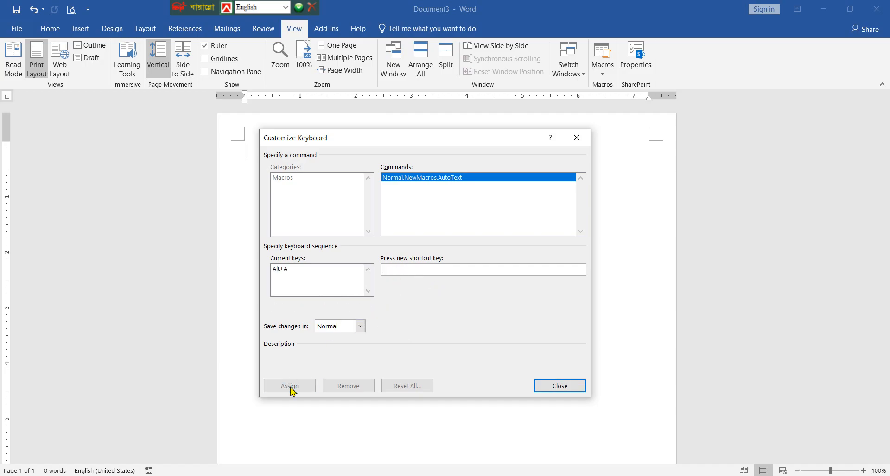
left_click(560, 387)
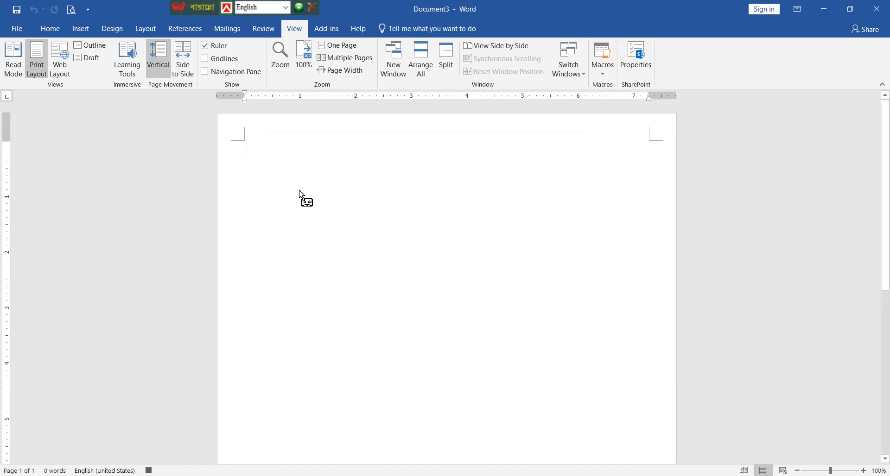
Enter an equals sign, erase it and switch the font to Times New Roman
type("=")
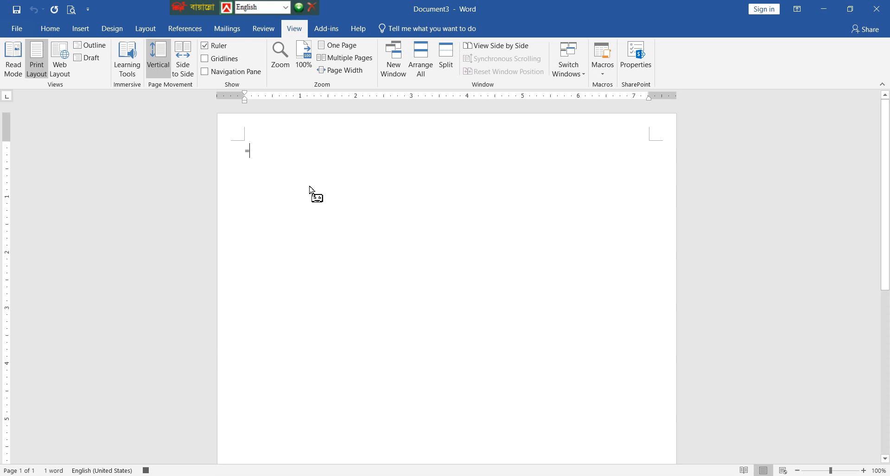
left_click(50, 29)
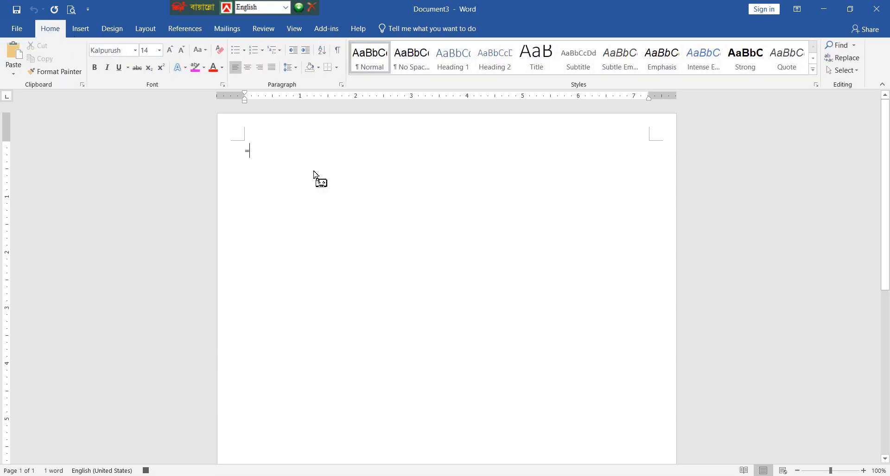
key("BackSpace")
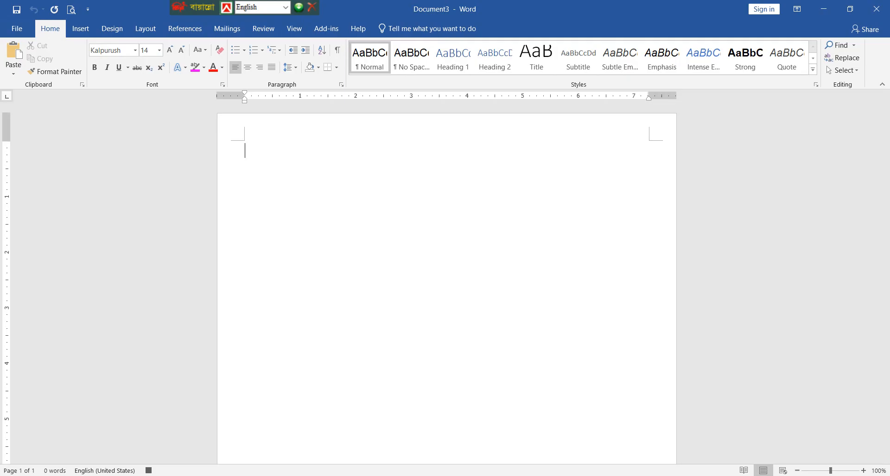
key("ctrl+space")
Try to generate sample text with =rand(), and erase the entry
type("=")
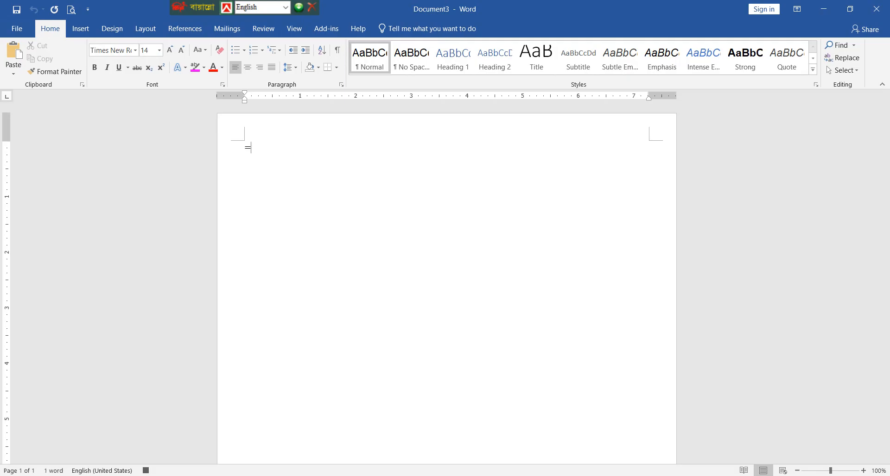
type("ra")
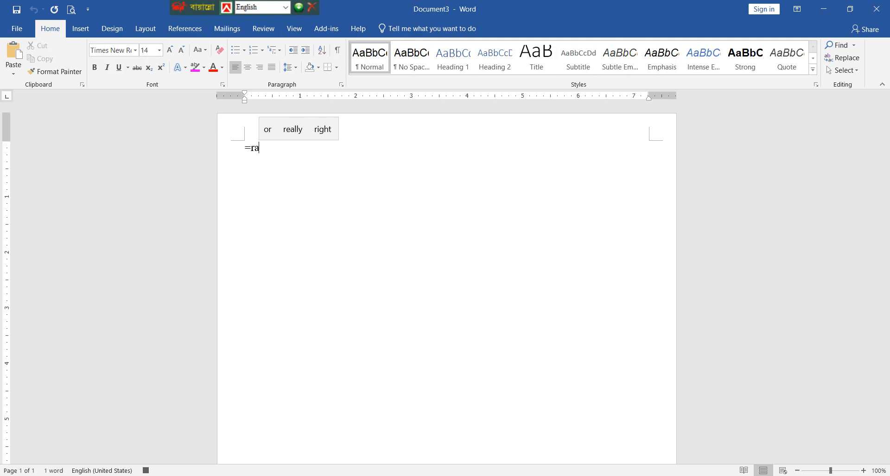
type("nd()")
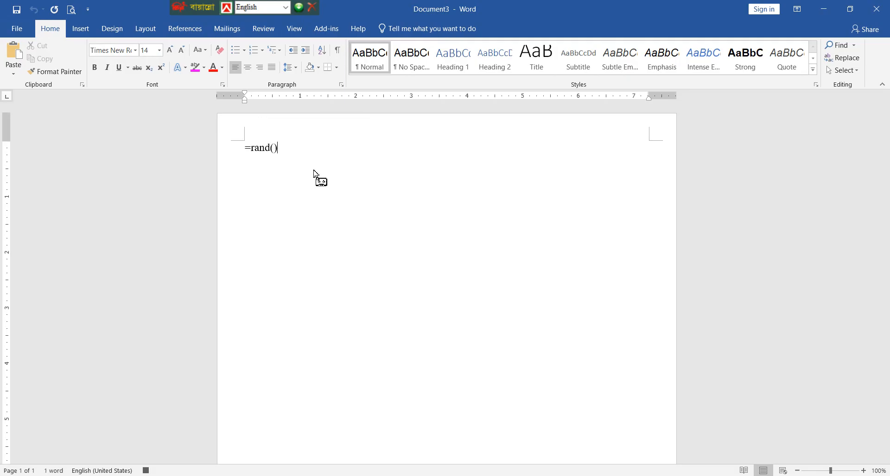
key("Return")
key("BackSpace")
key("BackSpace")
key("BackSpace")
key("BackSpace")
key("BackSpace")
key("BackSpace")
key("BackSpace")
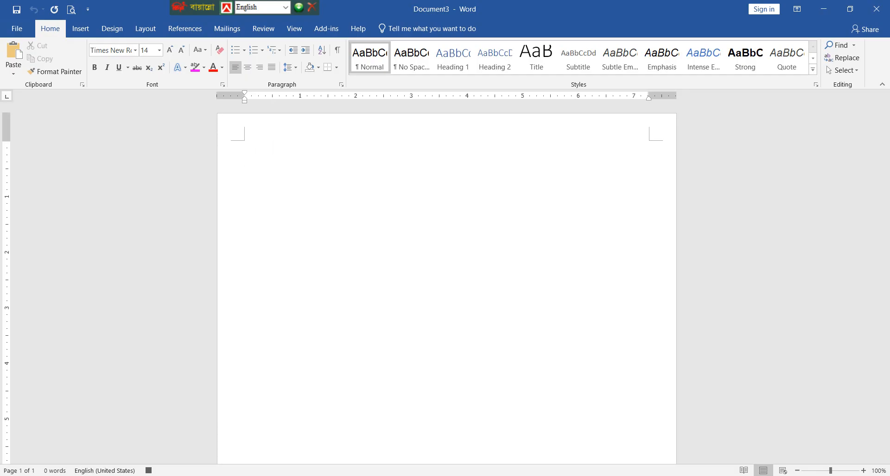
Retry producing sample text with the =rand() function, and clear it from the page
type("=ra")
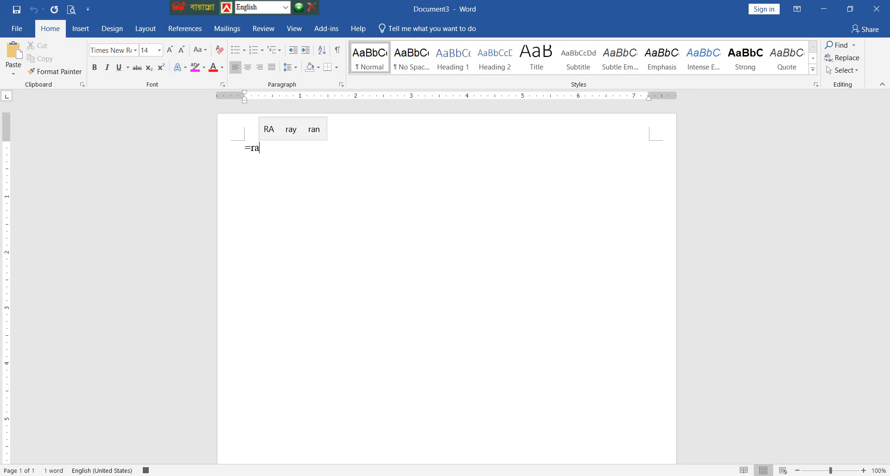
type("nd()")
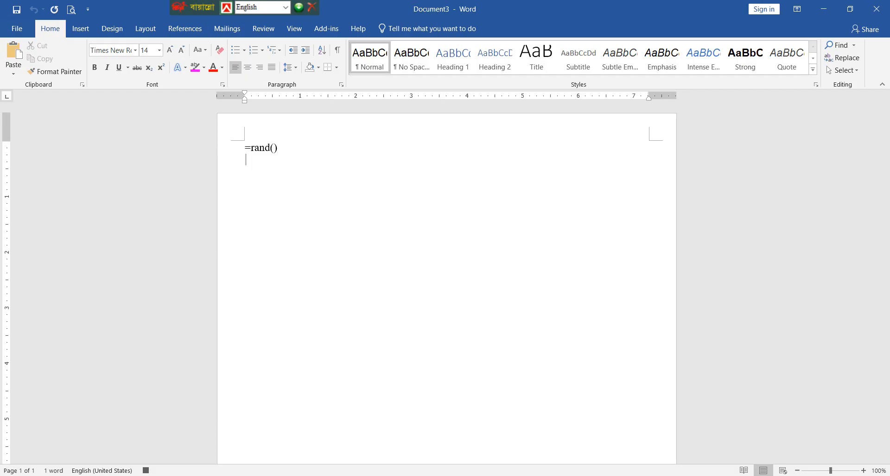
key("BackSpace")
key("BackSpace")
key("BackSpace")
key("BackSpace")
key("BackSpace")
key("BackSpace")
key("BackSpace")
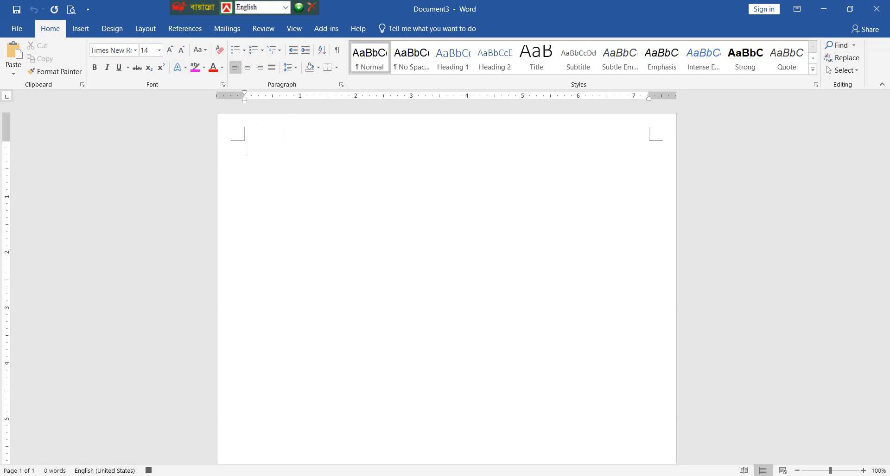
Enter the letter's opening lines "To" and "The Principle" as the text the macro records
type("To")
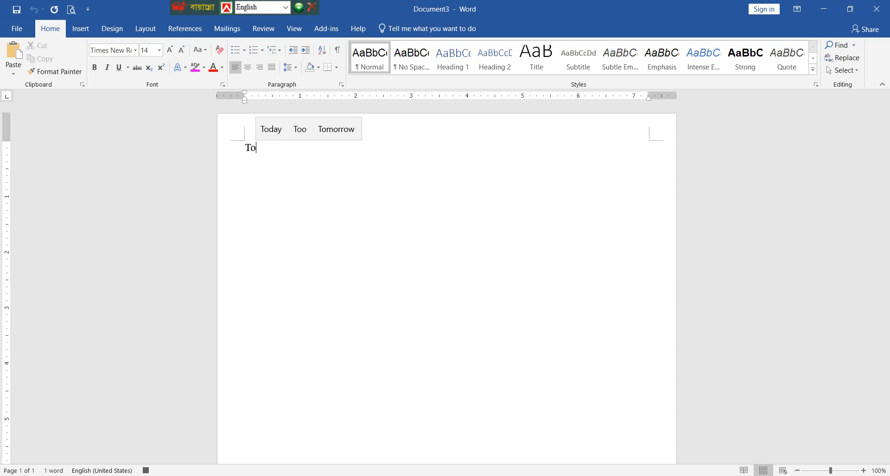
key("Return")
type("The ")
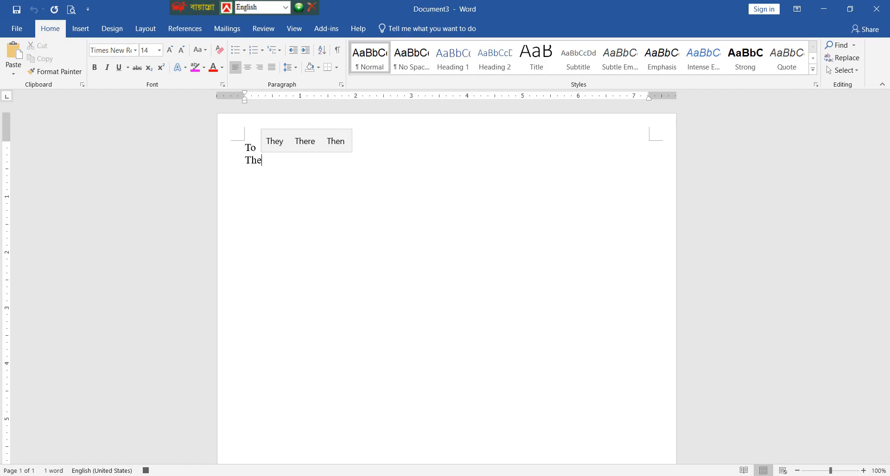
type("Pri")
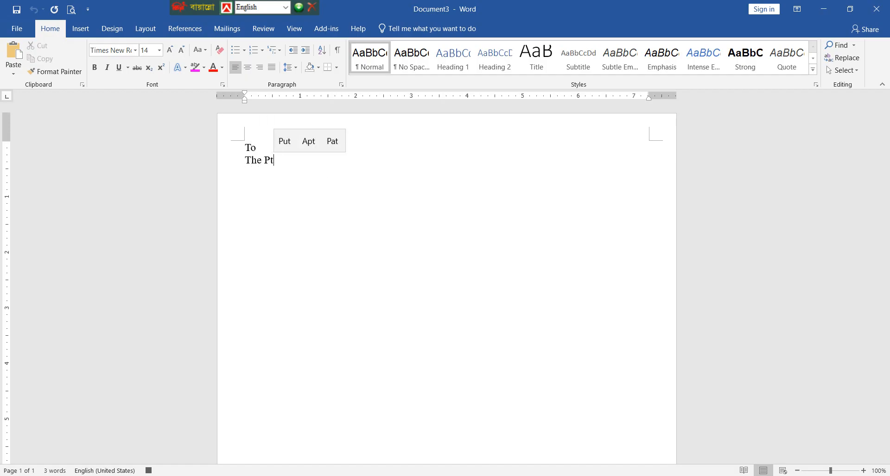
type("c")
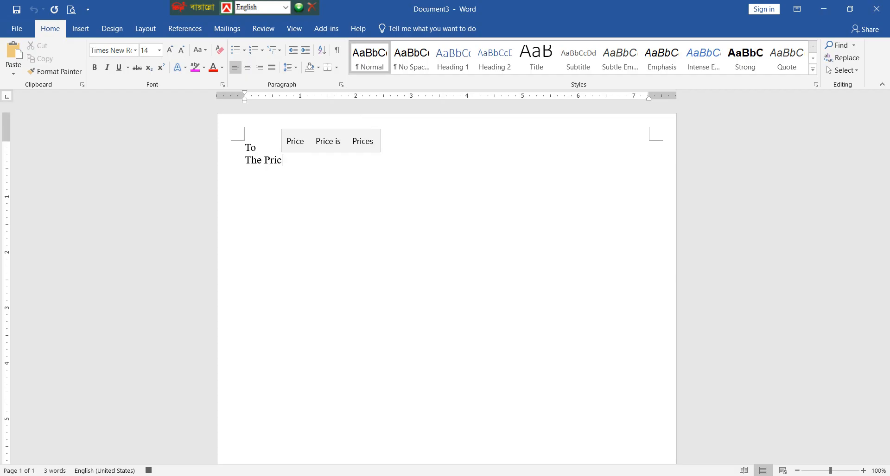
key("BackSpace")
type("n")
key("BackSpace")
type("n")
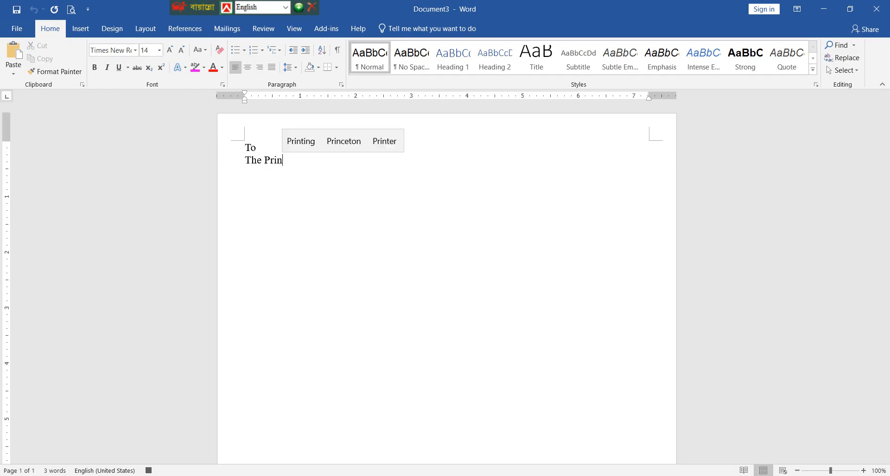
type("ci")
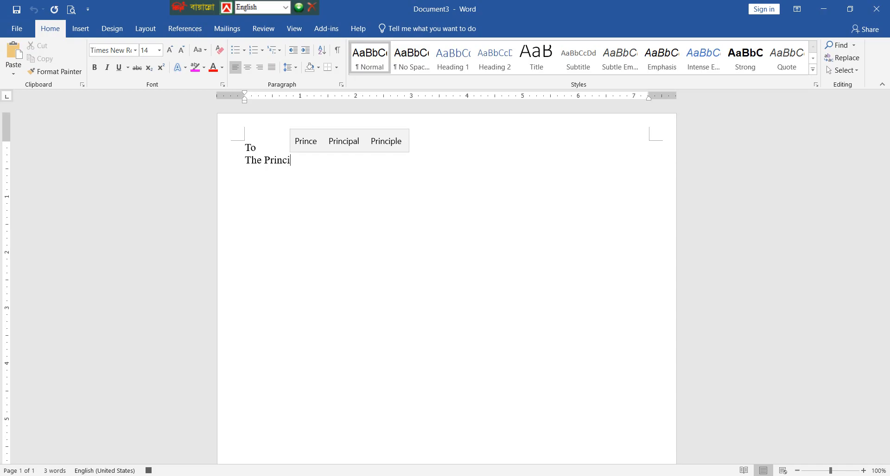
type("ole")
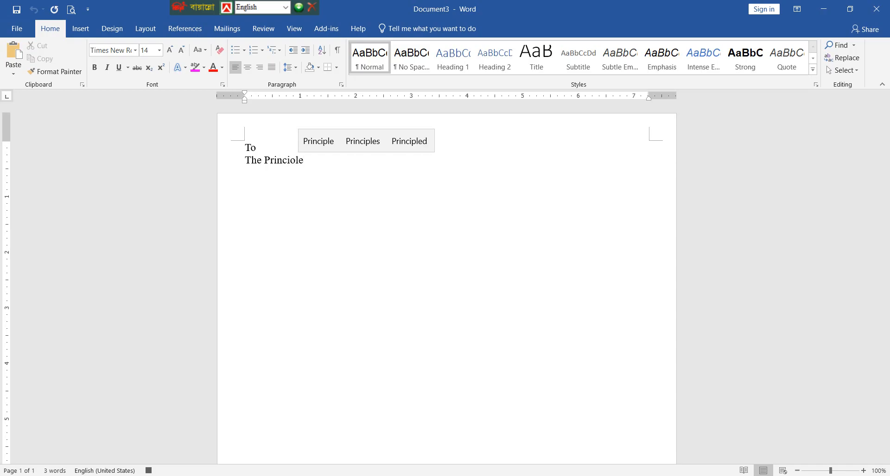
key("BackSpace")
key("BackSpace")
key("BackSpace")
key("BackSpace")
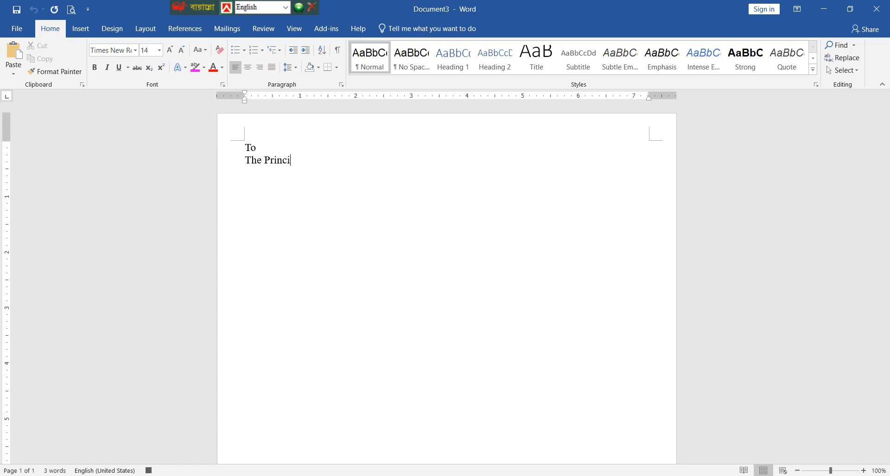
type("iple")
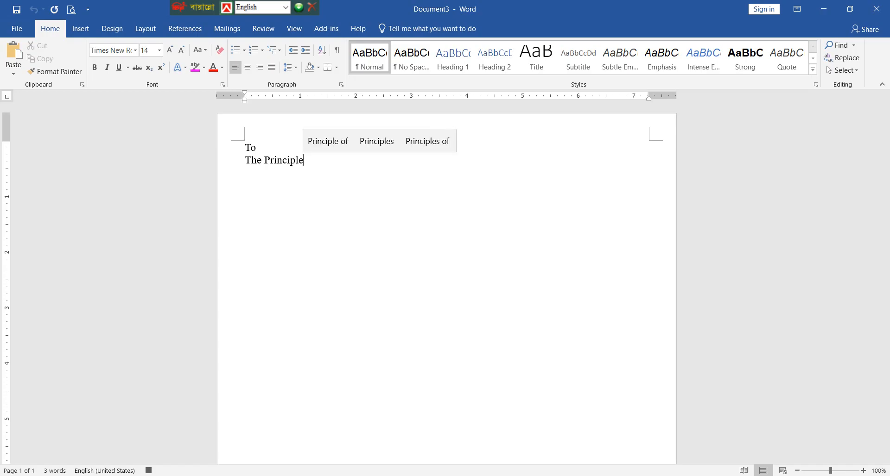
Add a "Sub:" line after a blank line and stop recording the AutoText macro
key("Return")
key("Return")
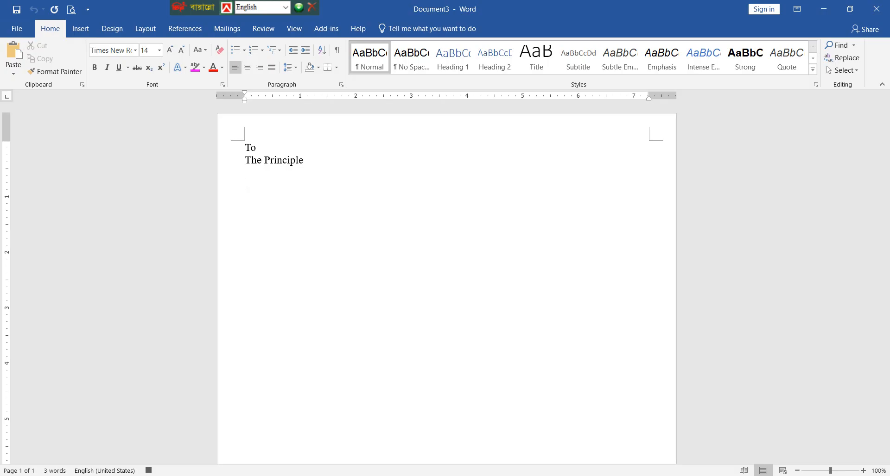
type("Sub")
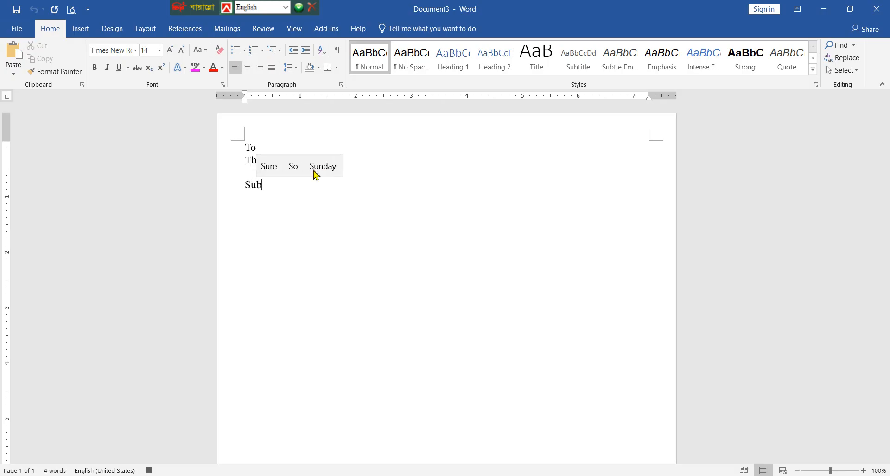
type(":")
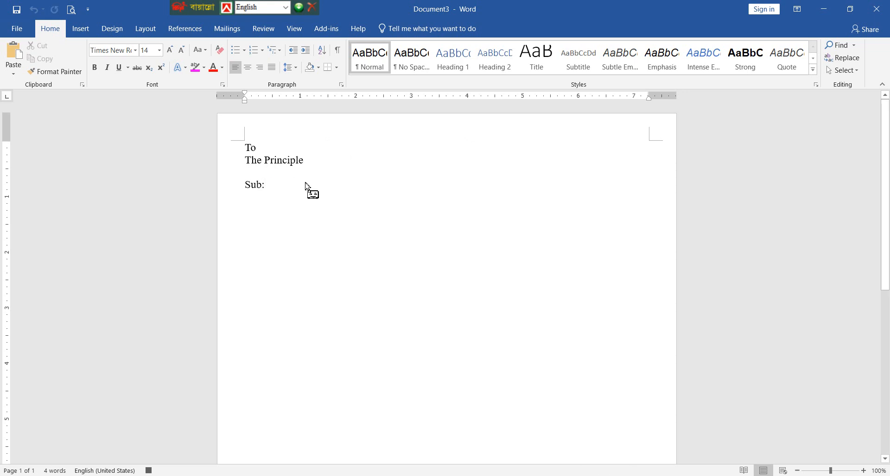
left_click(294, 28)
left_click(602, 68)
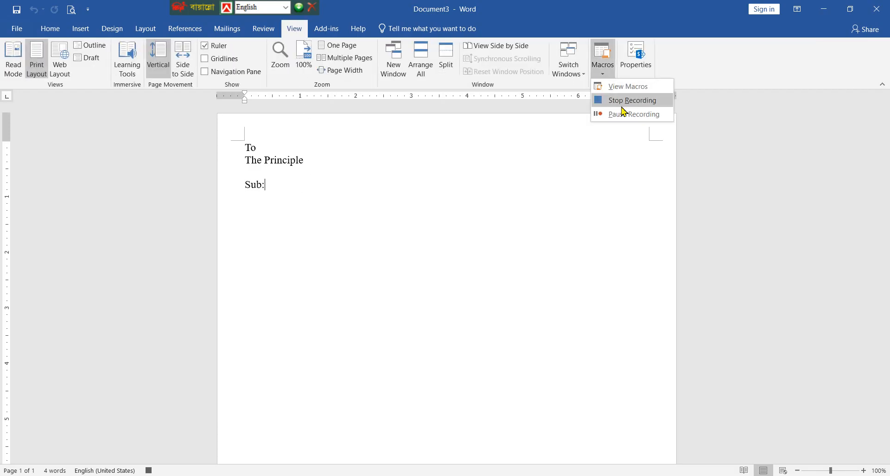
left_click(624, 105)
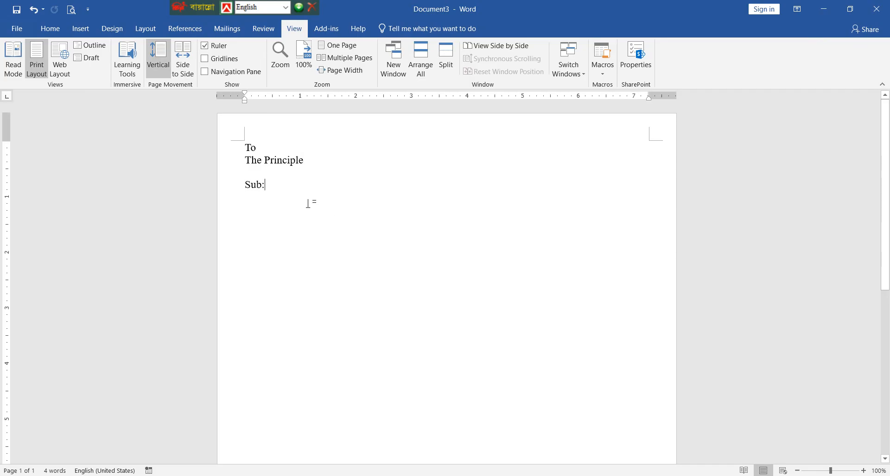
Delete all the document text and bring the letter opening back, twice
left_click(51, 28)
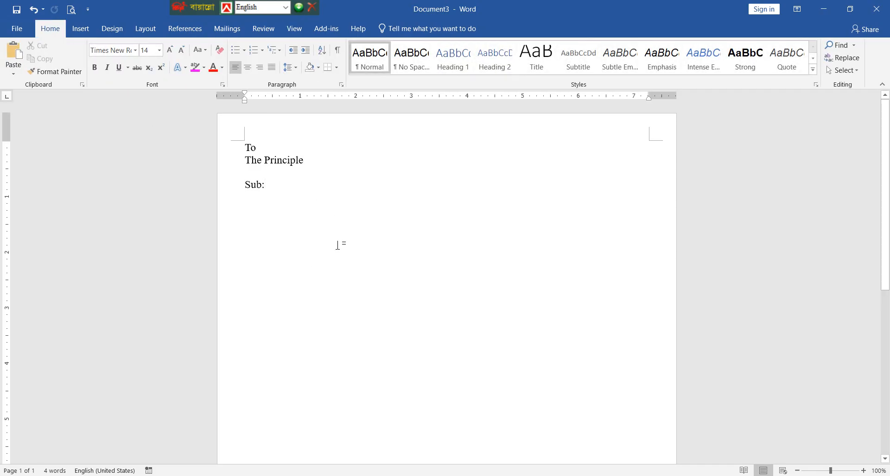
key("ctrl+a")
key("Delete")
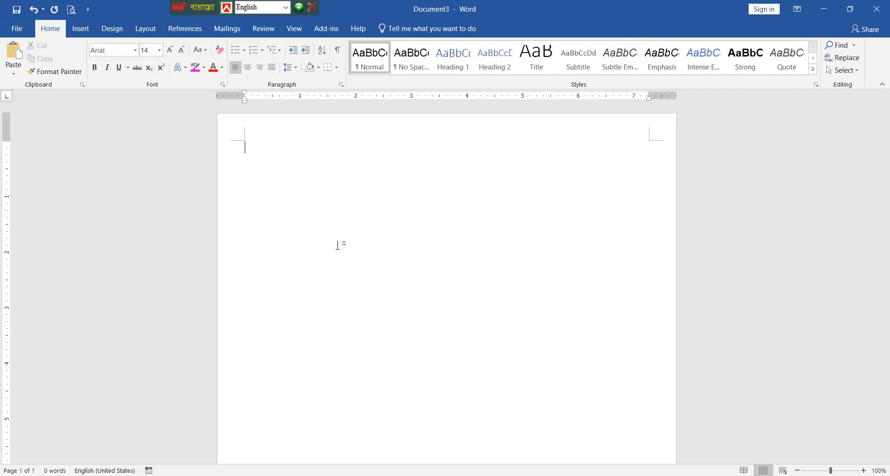
key("ctrl+z")
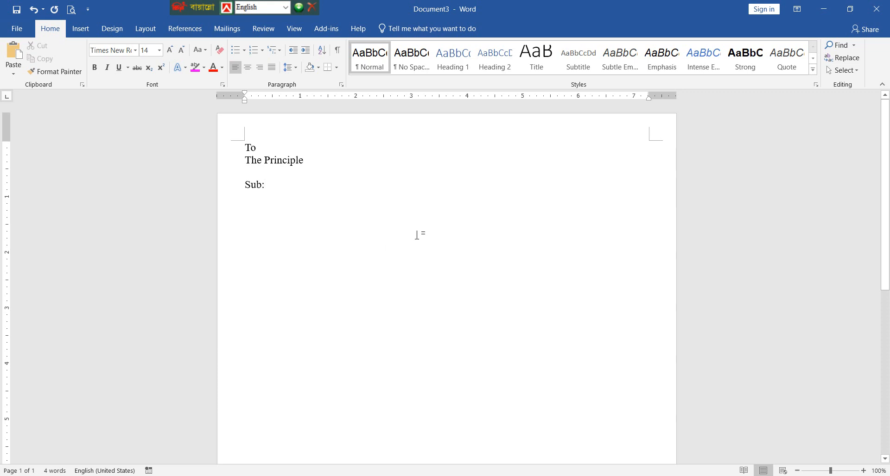
key("ctrl+a")
key("Delete")
key("ctrl+z")
mouse_move(248, 149)
left_mouse_down()
mouse_move(314, 198)
mouse_move(237, 149)
left_mouse_up()
left_click(290, 192)
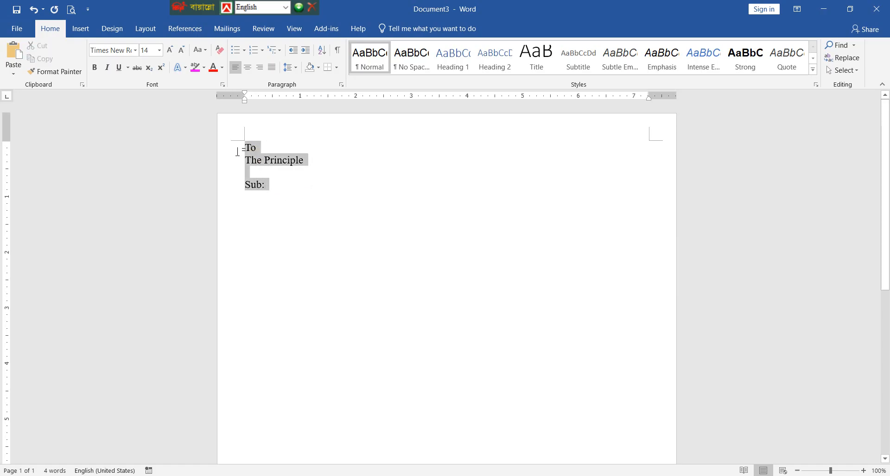
left_click(288, 176)
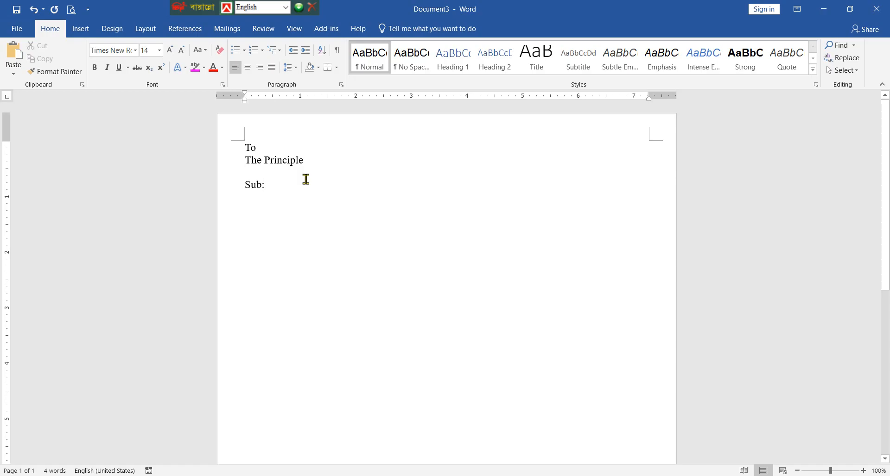
left_click_drag(233, 148, 284, 185)
left_click(294, 184)
Delete the AutoText macro from the list of saved macros and close the list
left_click(295, 29)
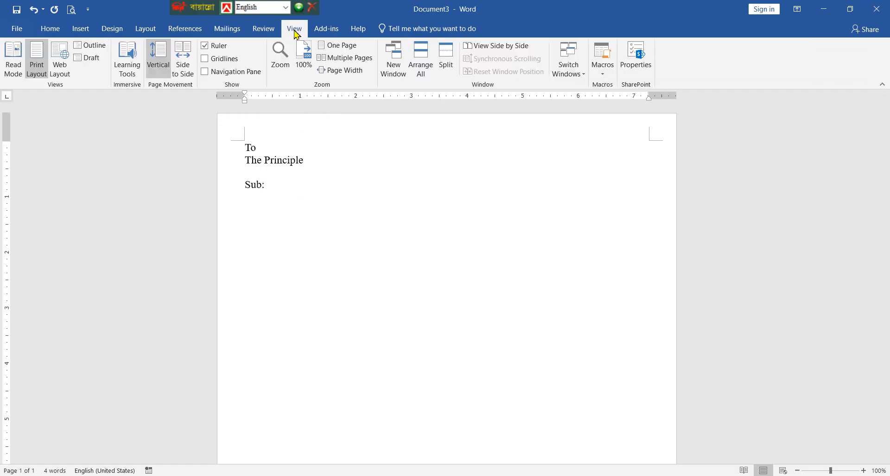
left_click(602, 72)
left_click(621, 86)
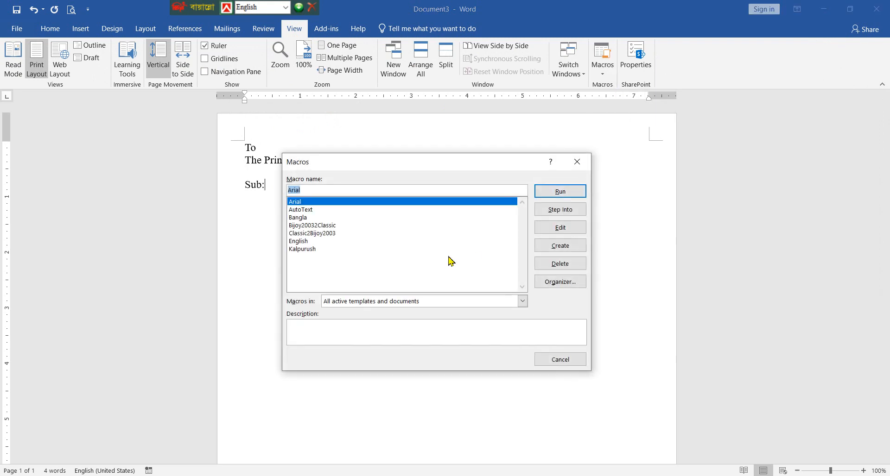
left_click(309, 211)
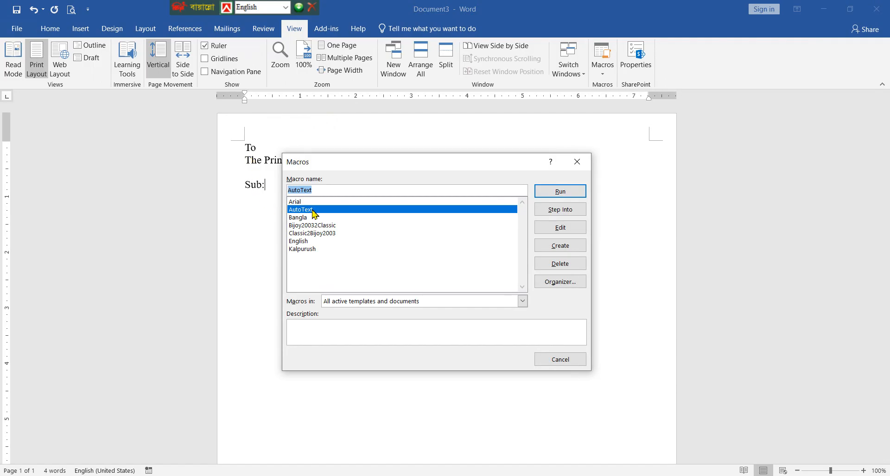
left_click(559, 264)
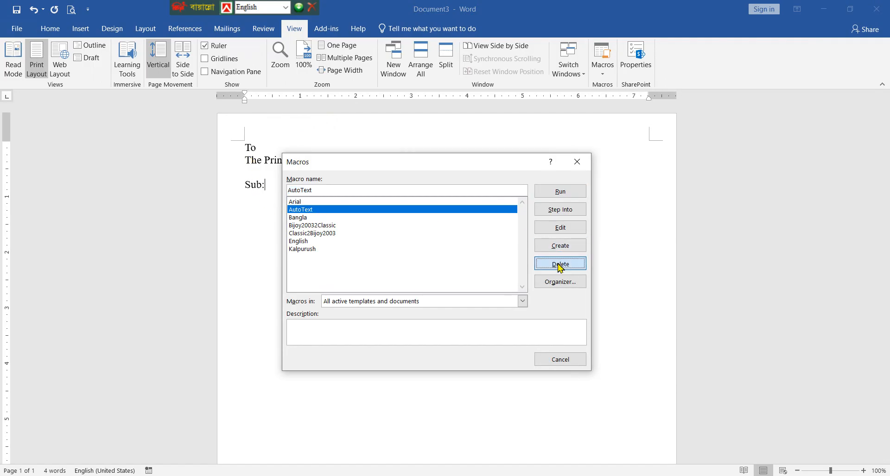
left_click(429, 276)
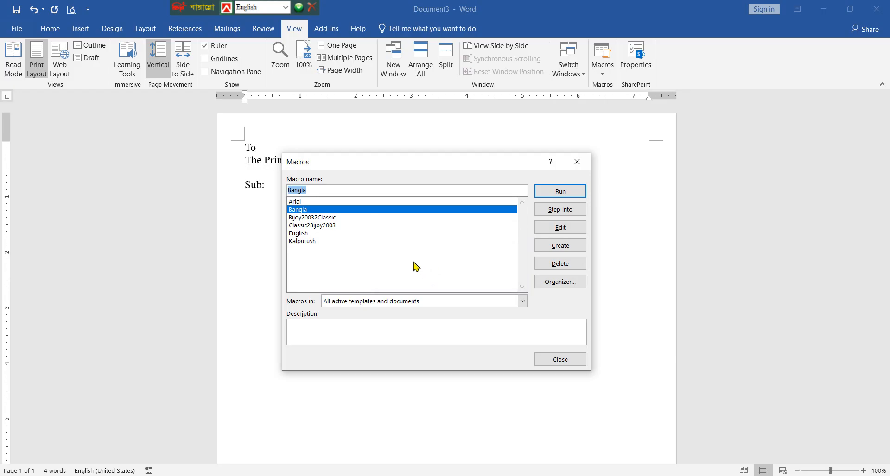
left_click(566, 361)
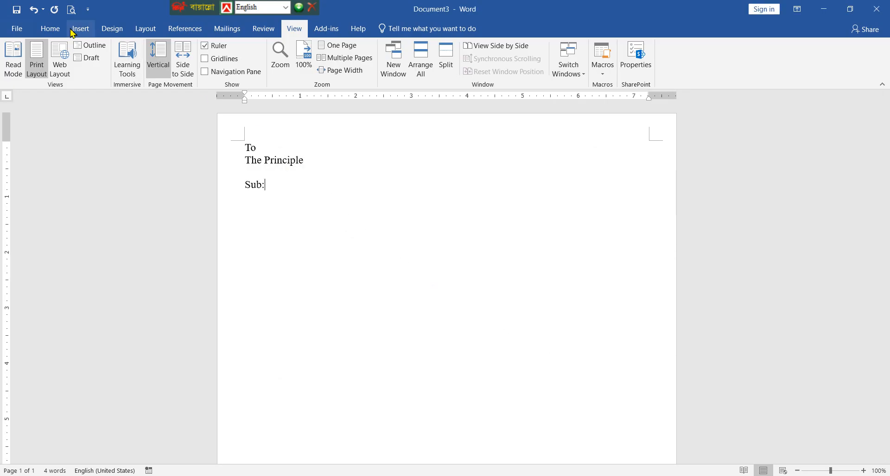
left_click(53, 32)
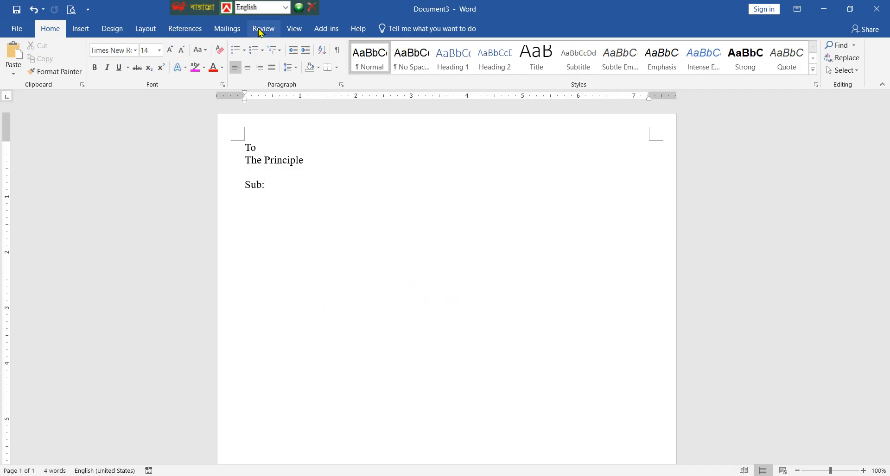
left_click(294, 29)
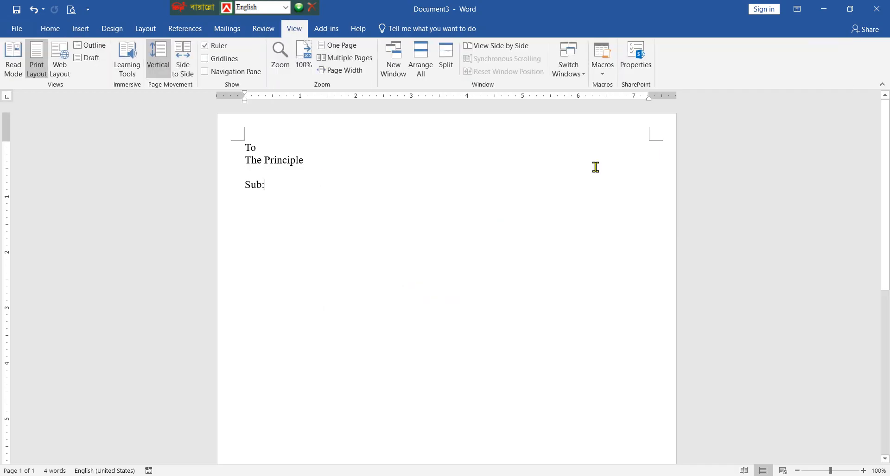